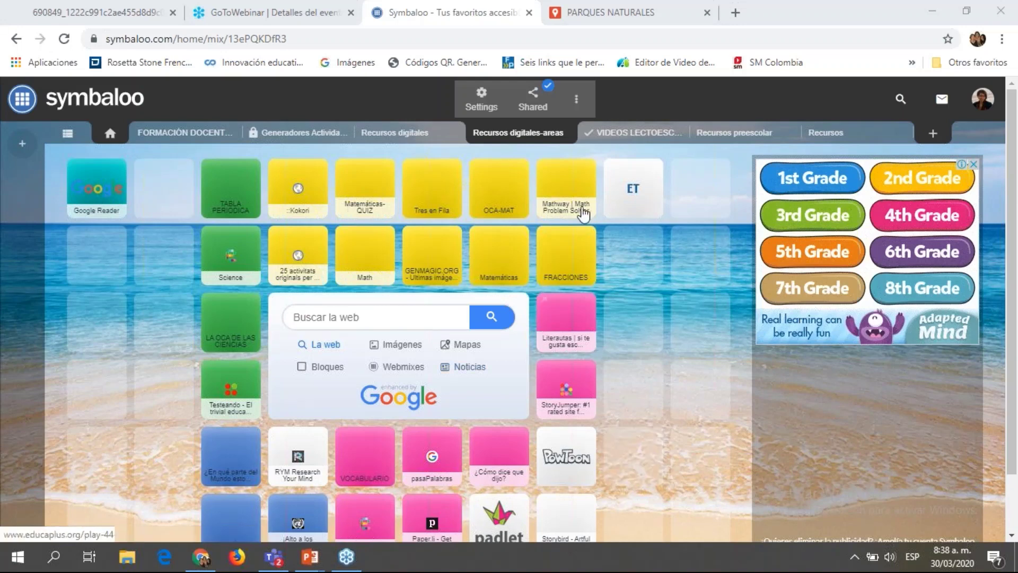
mouse_move(317, 551)
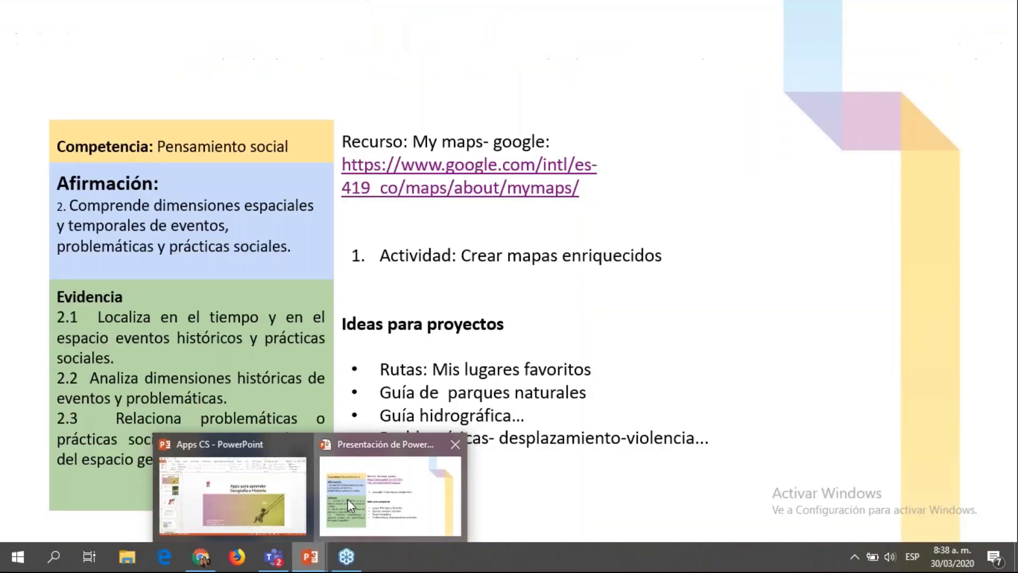
click(348, 498)
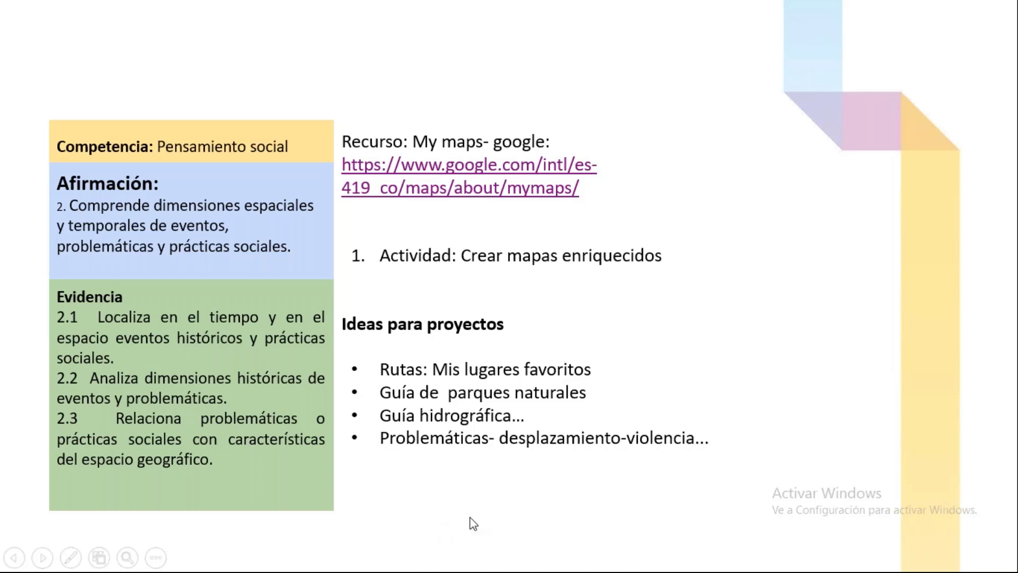
click(470, 517)
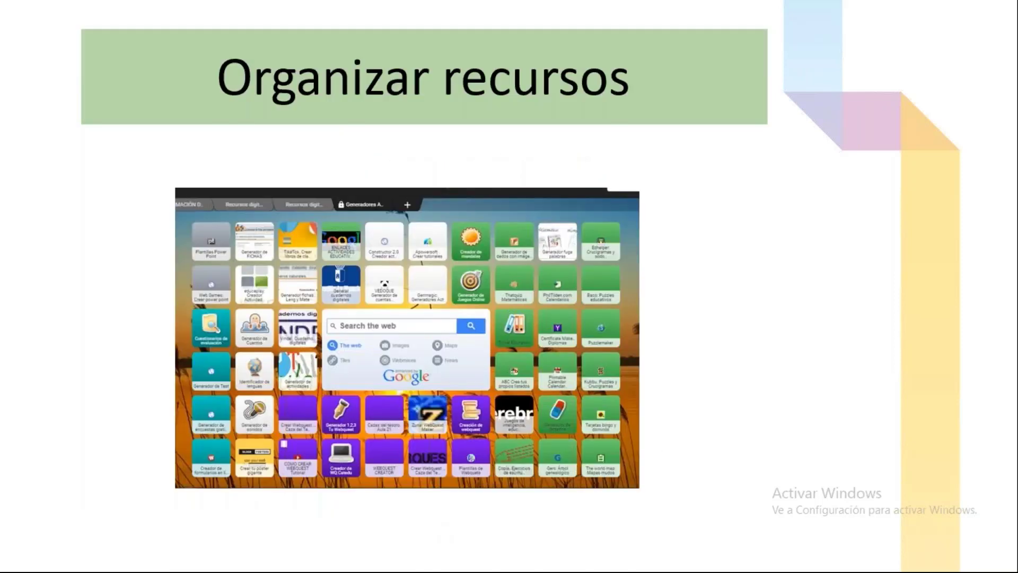
key(Right)
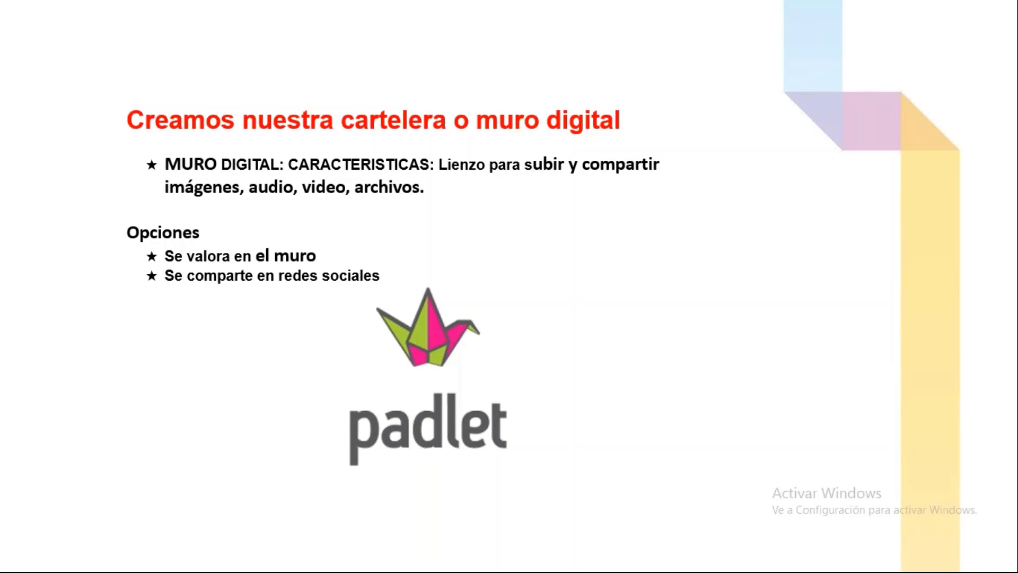
key(alt+Tab)
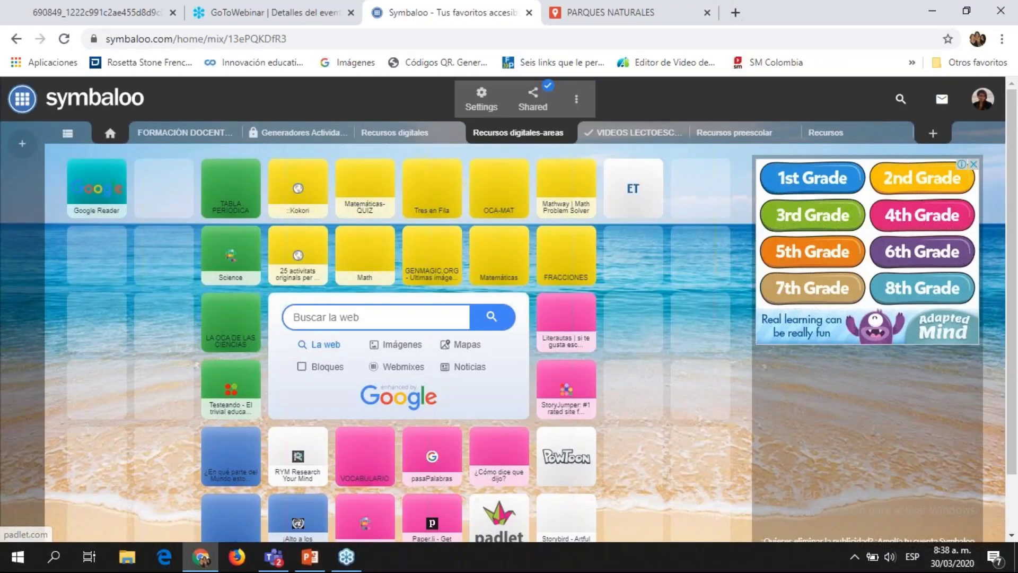
Step: Search for 'padlet en español' in a new browser tab
key(ctrl+t)
text(padlet)
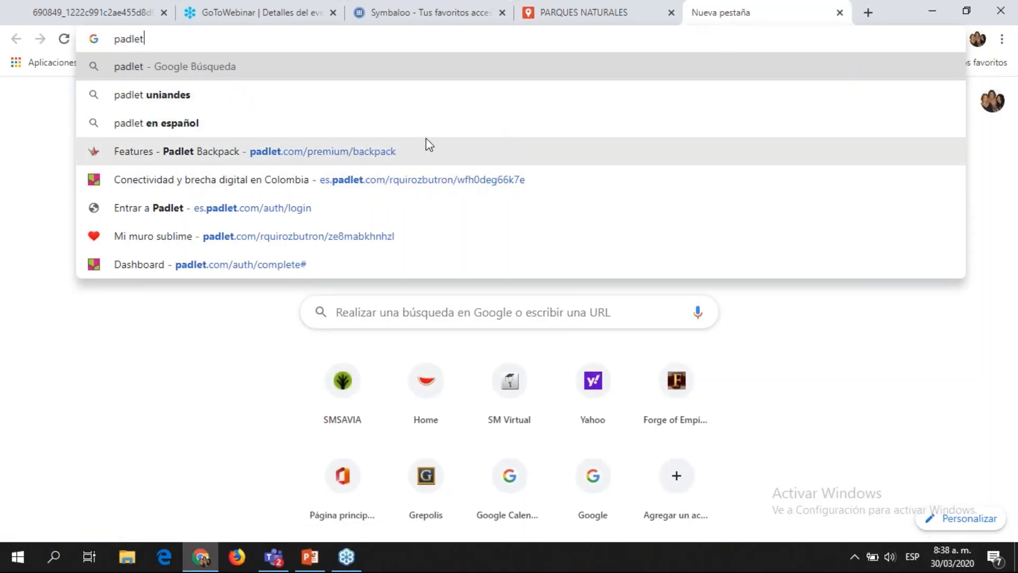
key(Down)
key(Down)
key(Return)
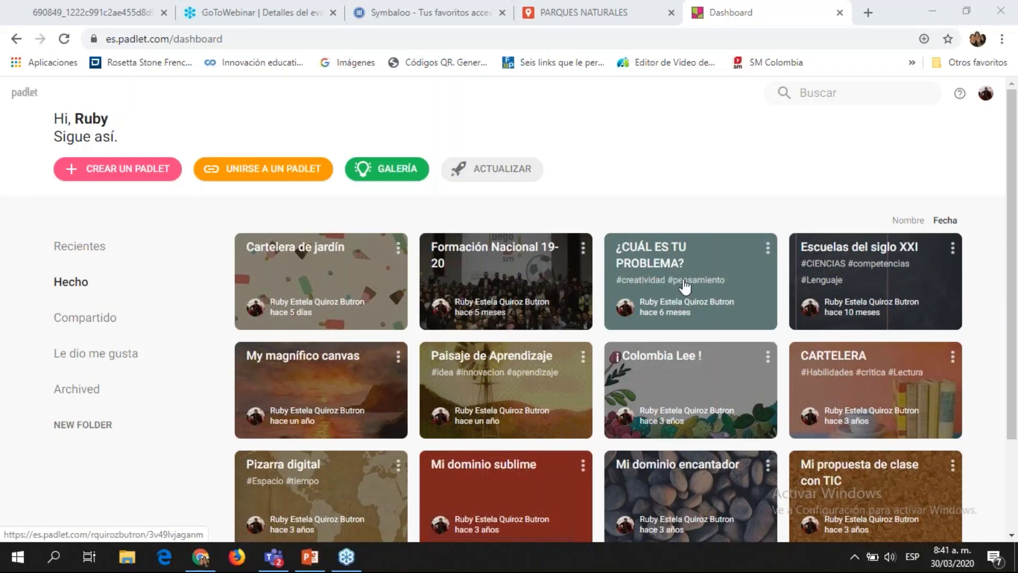
Step: Go to the Padlet dashboard from the search results
click(768, 259)
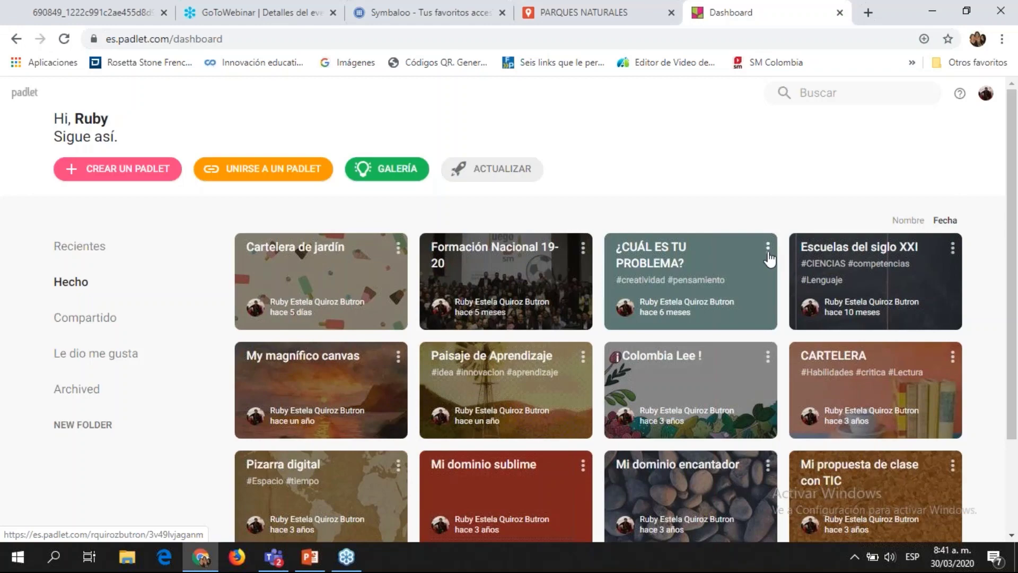
click(768, 247)
click(678, 382)
Step: Start a new padlet and select the Timeline format
click(567, 146)
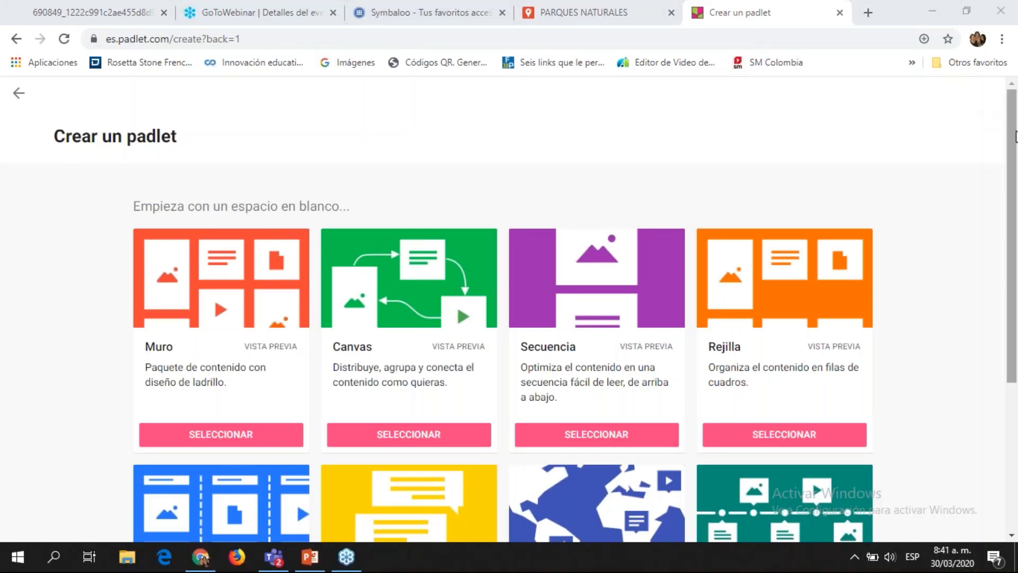
drag(1016, 137, 1017, 200)
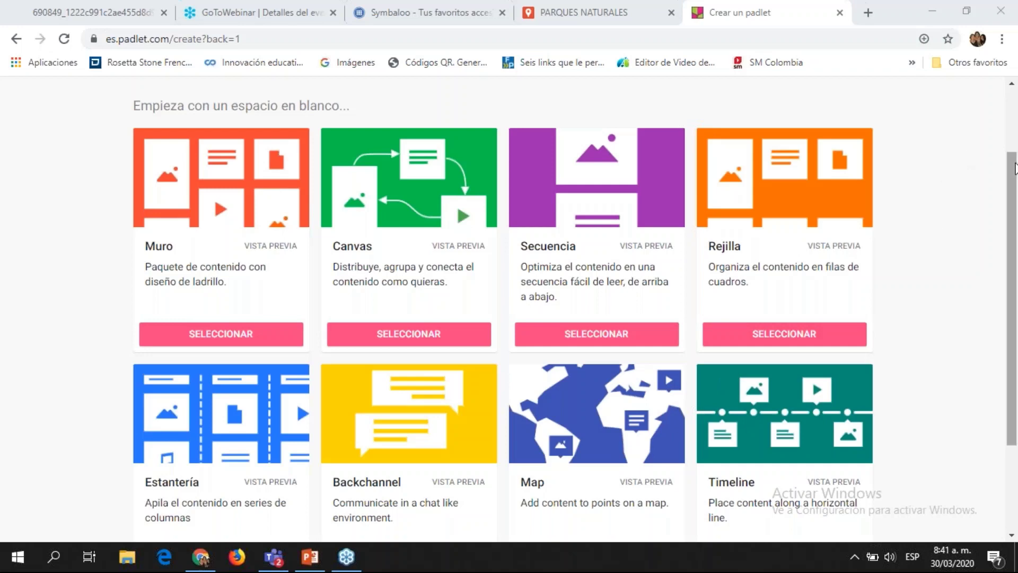
scroll(1013, 167, down, 2)
scroll(812, 250, up, 1)
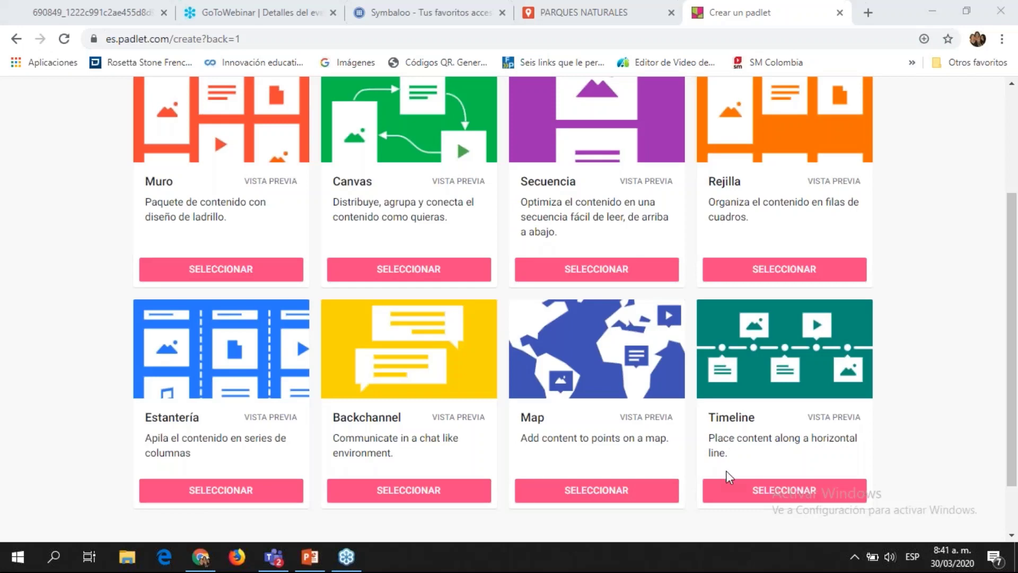
click(706, 488)
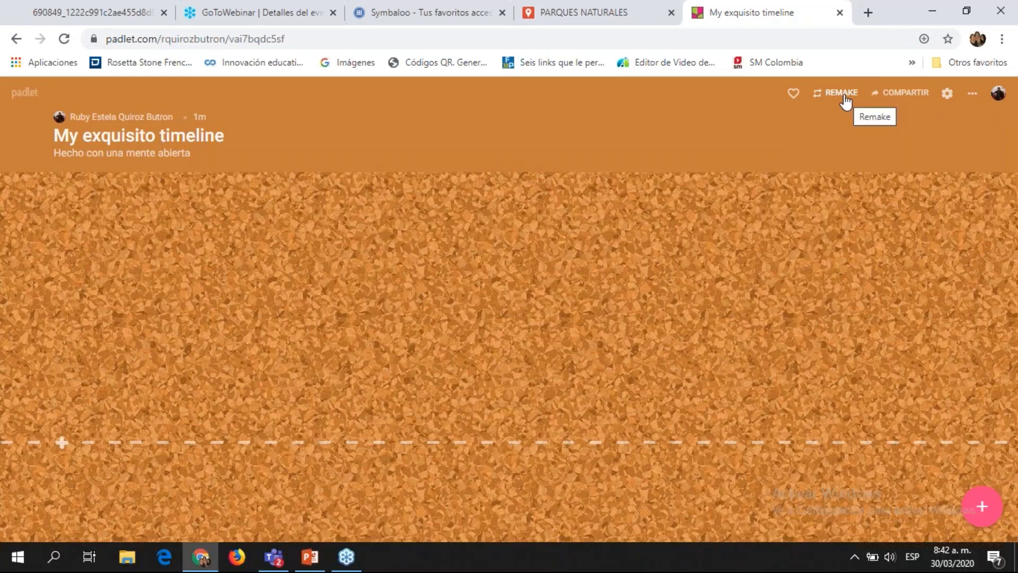
Step: Show the board's Compartir panel and scroll through its sharing options
click(913, 96)
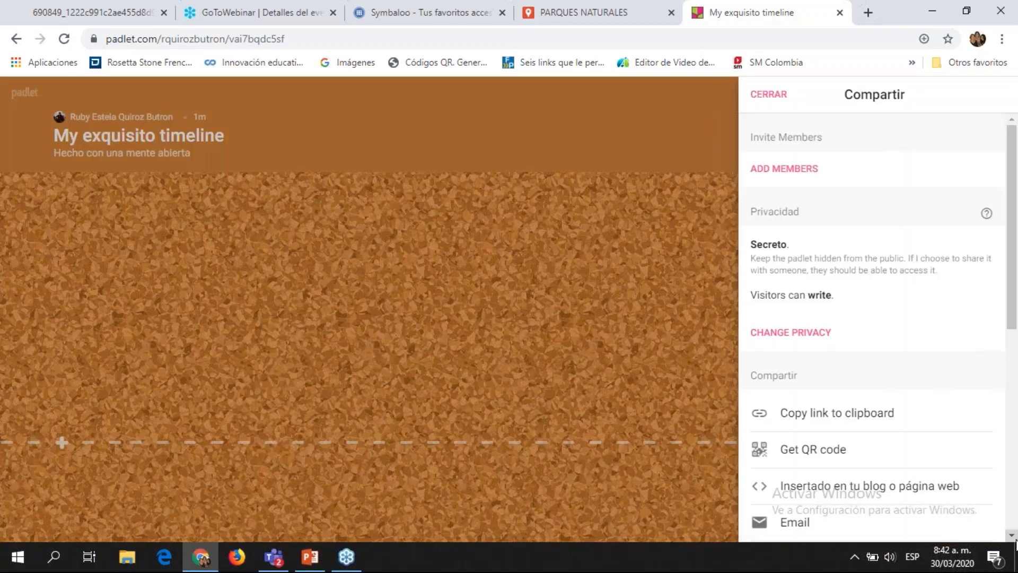
click(1011, 535)
scroll(1011, 535, down, 4)
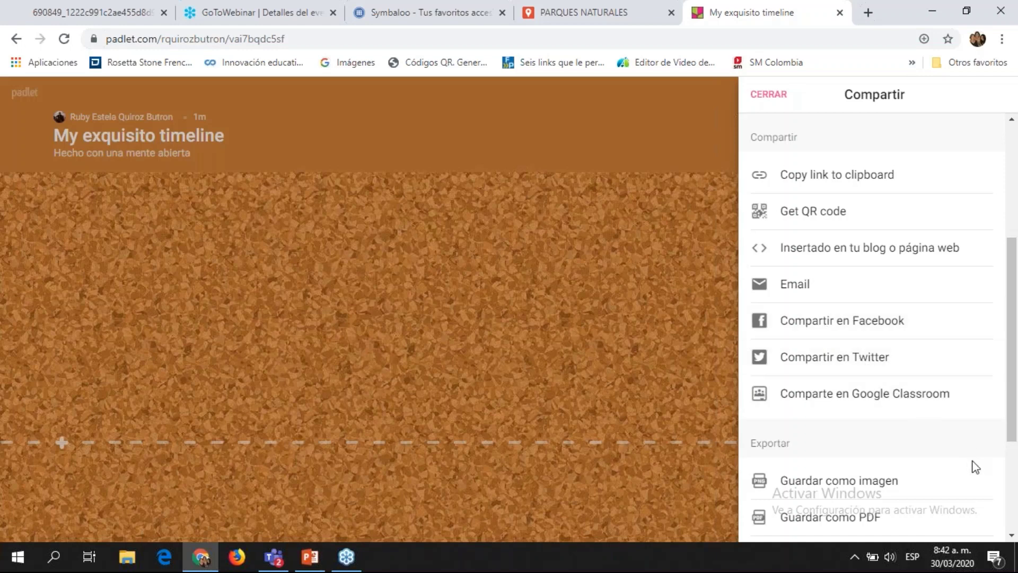
click(1012, 536)
click(1012, 536)
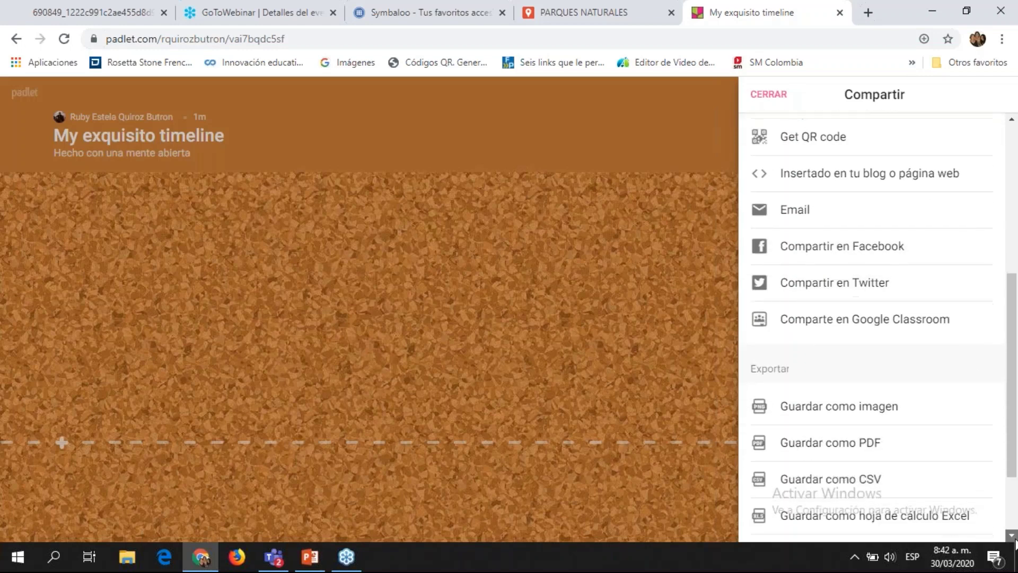
click(1012, 536)
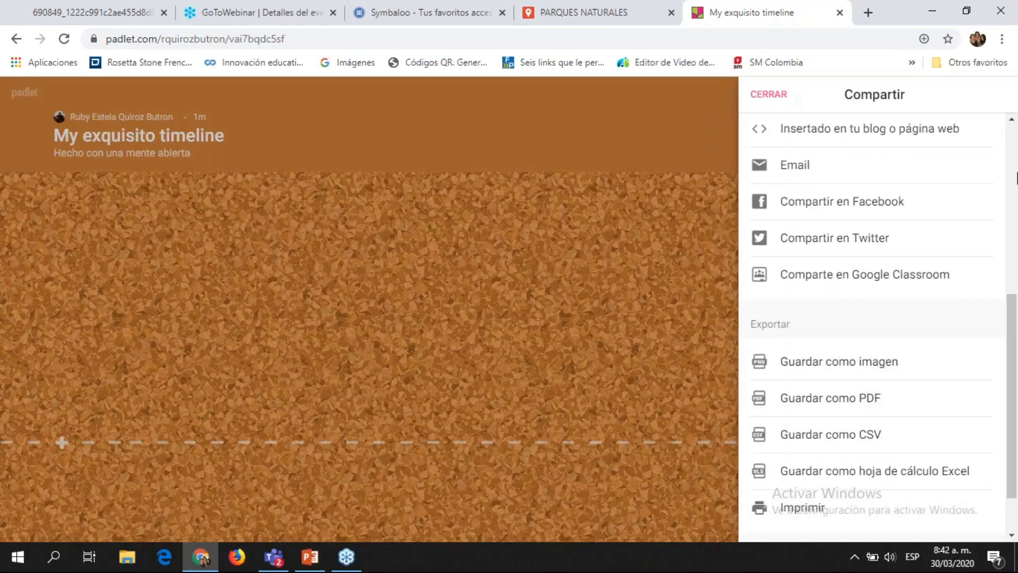
click(1014, 162)
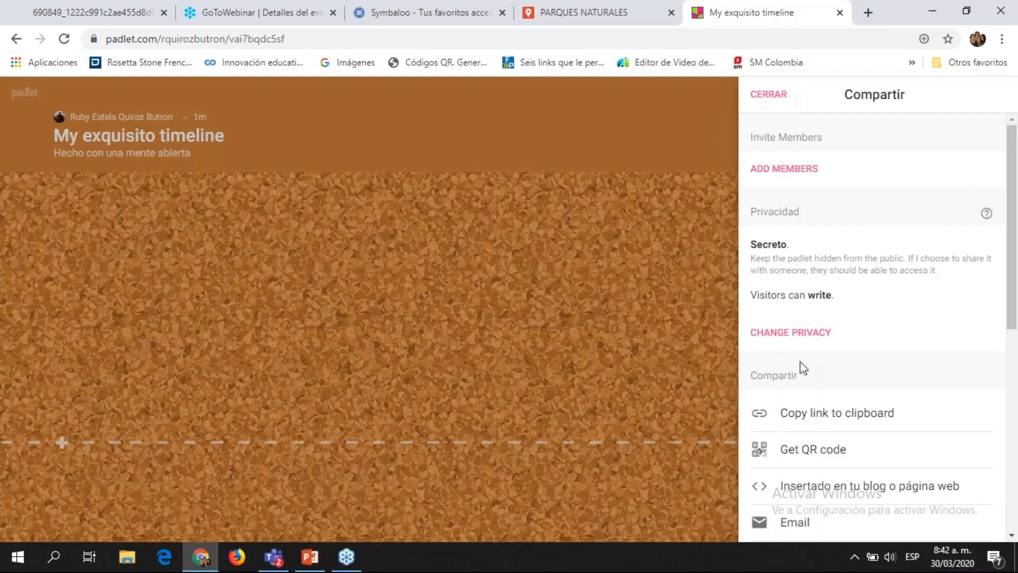
Step: Replace the board title with 'Mi línea de tiempo'
click(765, 94)
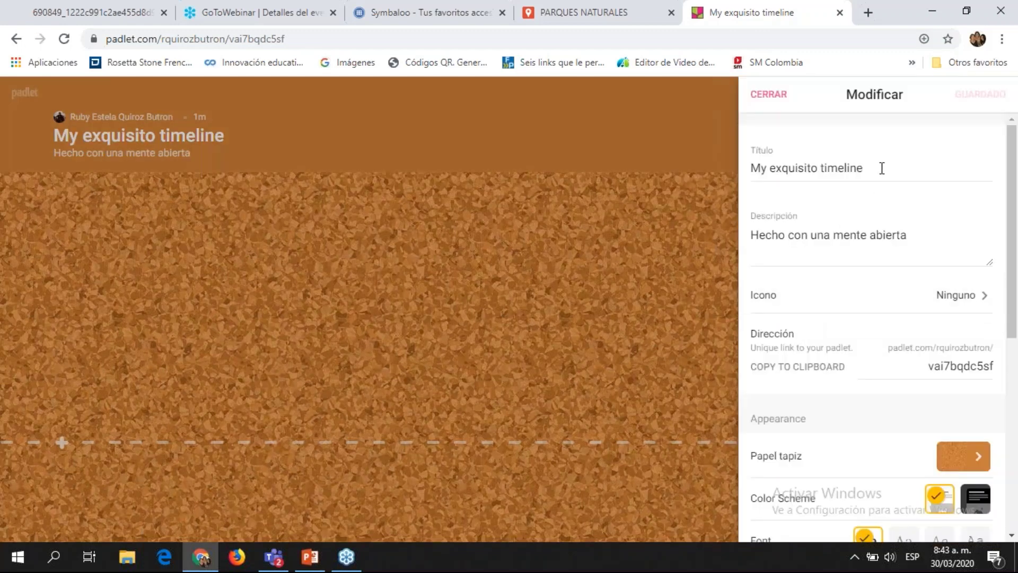
click(882, 168)
key(BackSpace)
key(BackSpace)
key(BackSpace)
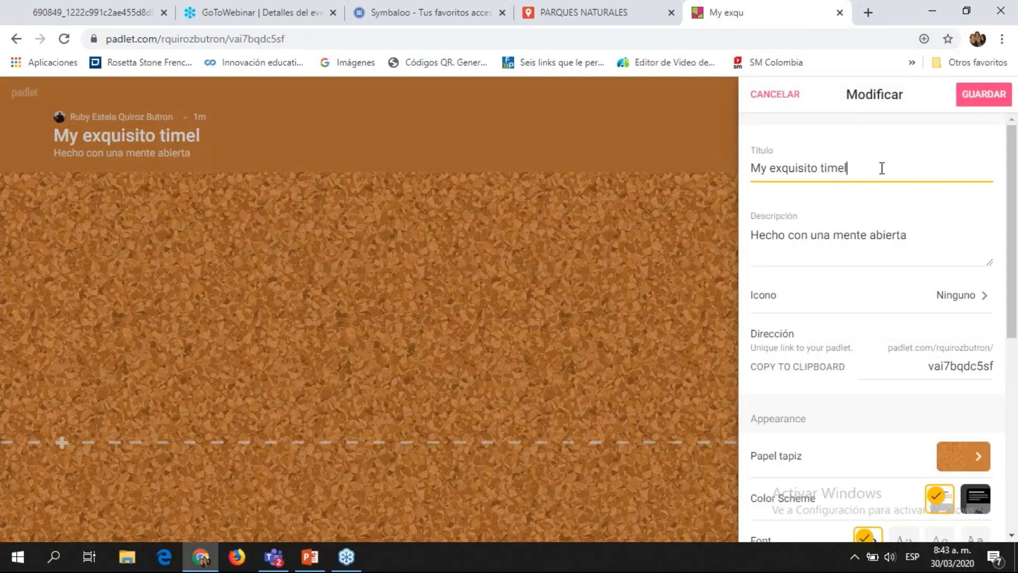
key(ctrl+a)
key(BackSpace)
text(Mi)
key(BackSpace)
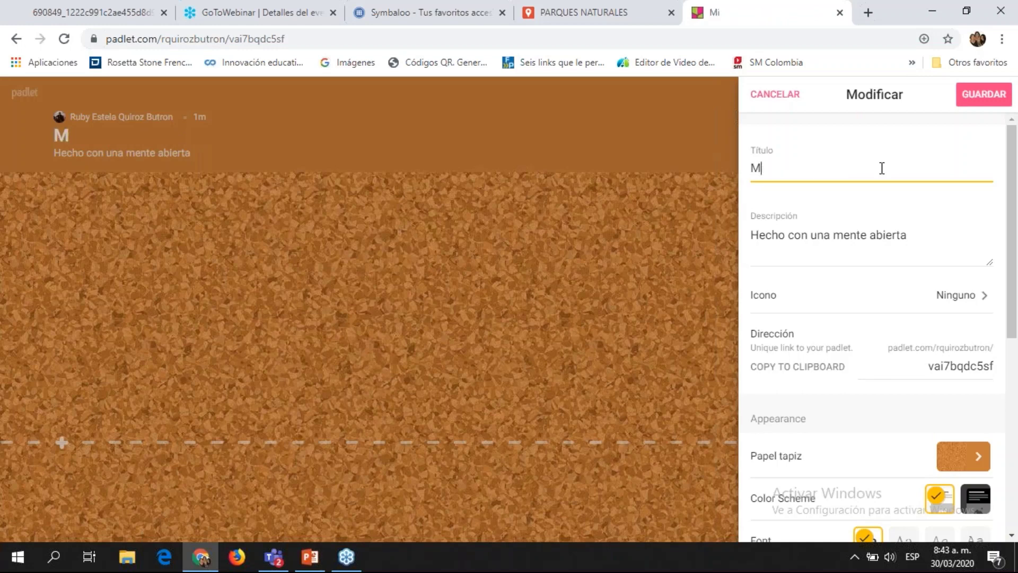
key(BackSpace)
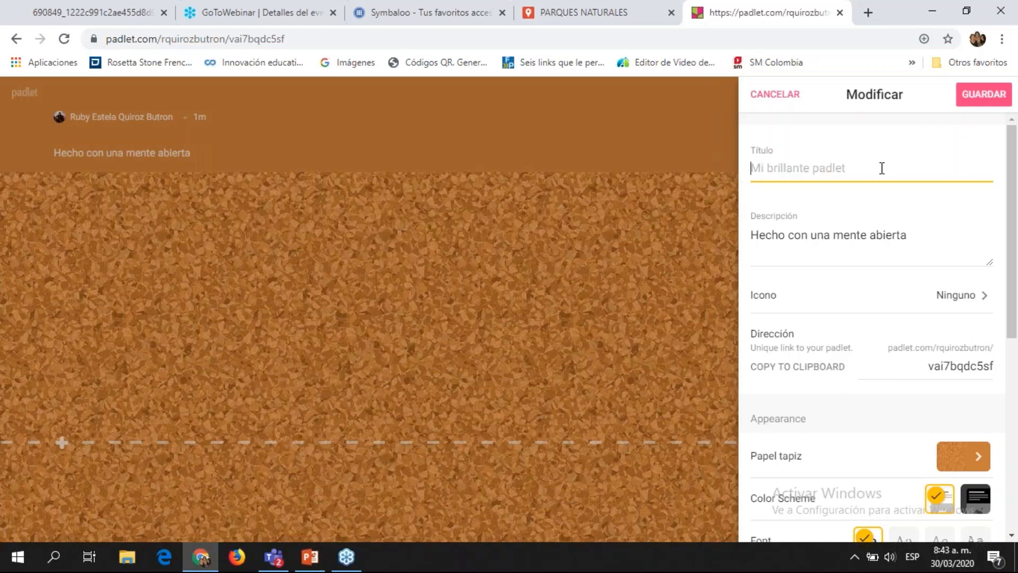
text(Mi l)
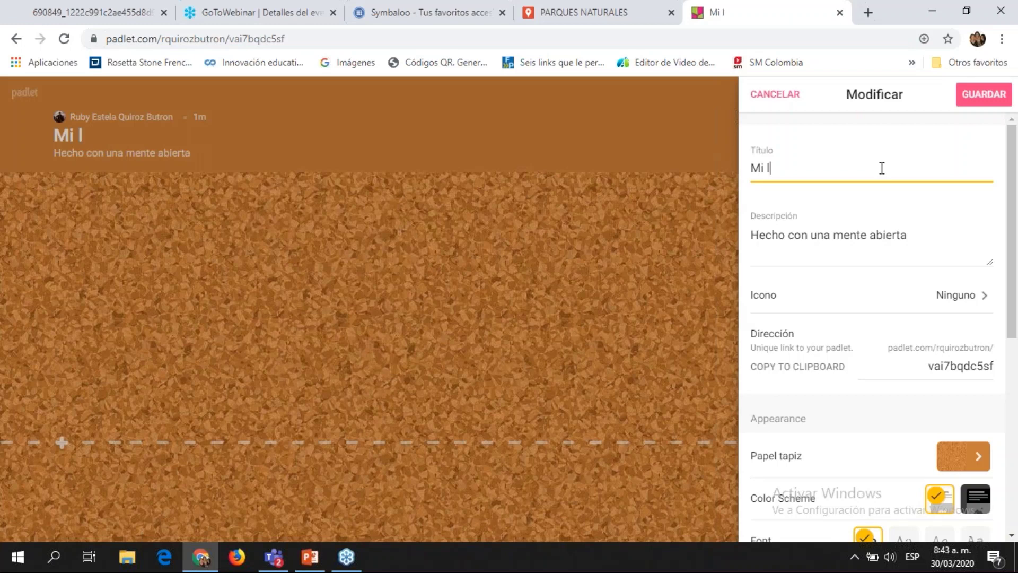
text(ínea de tiempo)
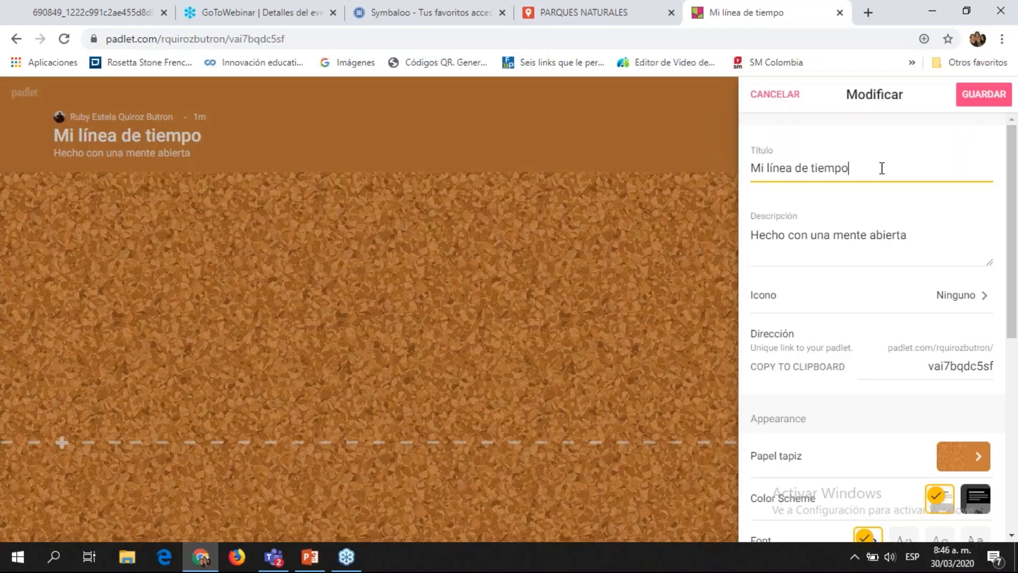
Step: Replace the description 'Hecho con una mente abierta' with 'Mi historia'
click(926, 242)
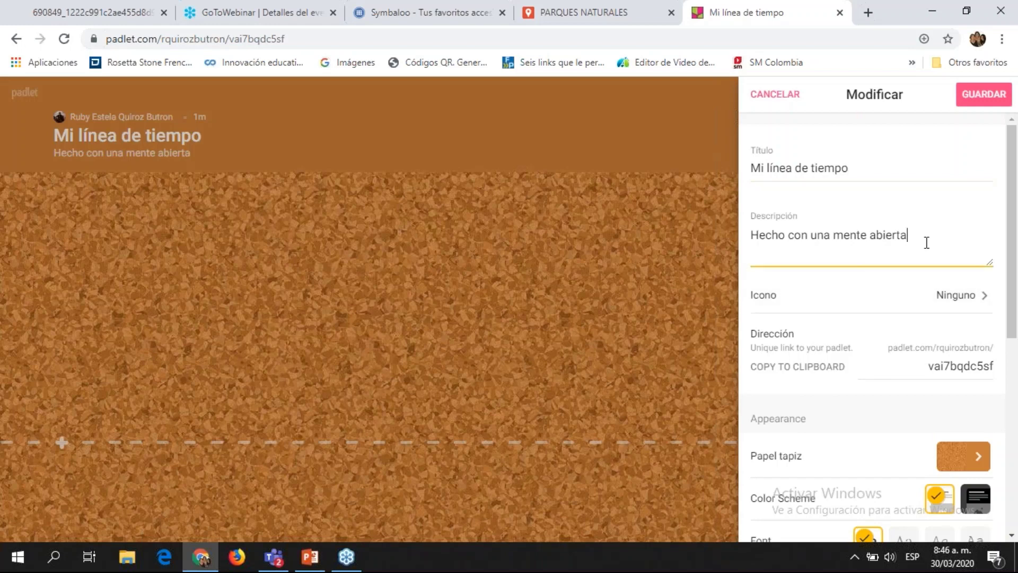
key(BackSpace)
key(BackSpace)
key(BackSpace)
key(BackSpace)
key(BackSpace)
key(BackSpace)
key(BackSpace)
key(BackSpace)
key(BackSpace)
key(BackSpace)
key(BackSpace)
key(BackSpace)
key(BackSpace)
key(BackSpace)
key(BackSpace)
key(BackSpace)
key(BackSpace)
key(BackSpace)
key(BackSpace)
key(BackSpace)
text(M)
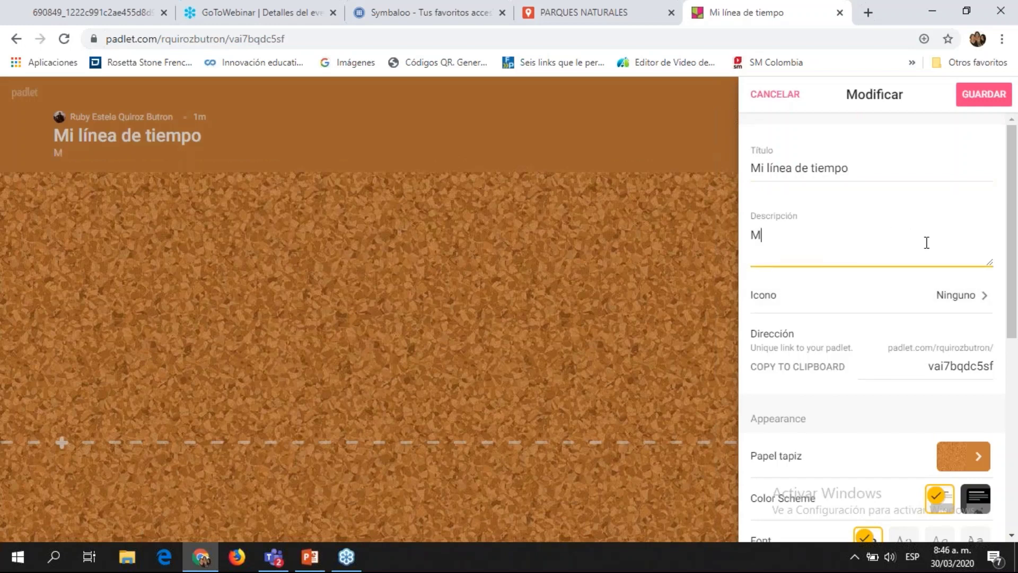
text(i historia)
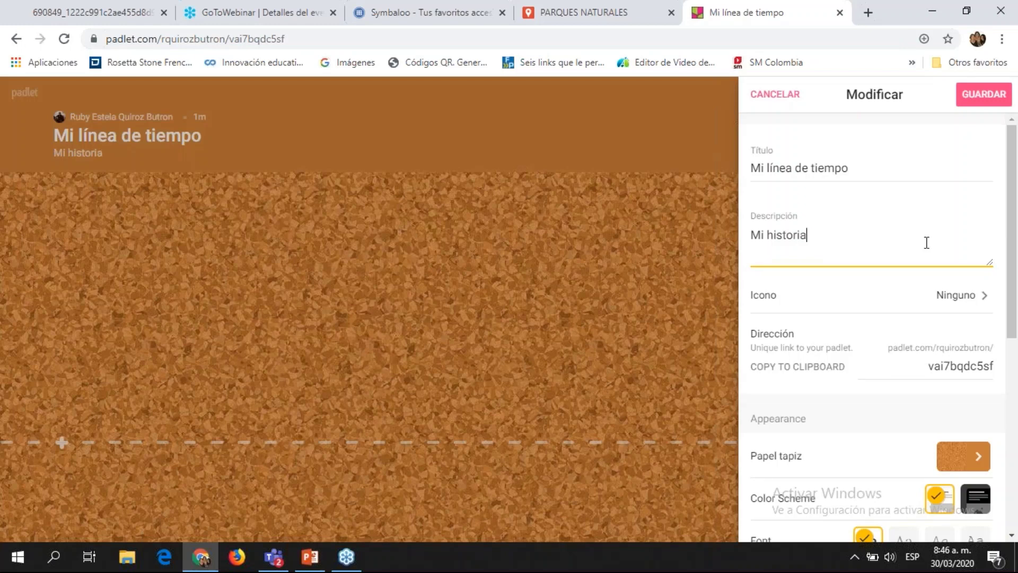
drag(1014, 235, 1017, 237)
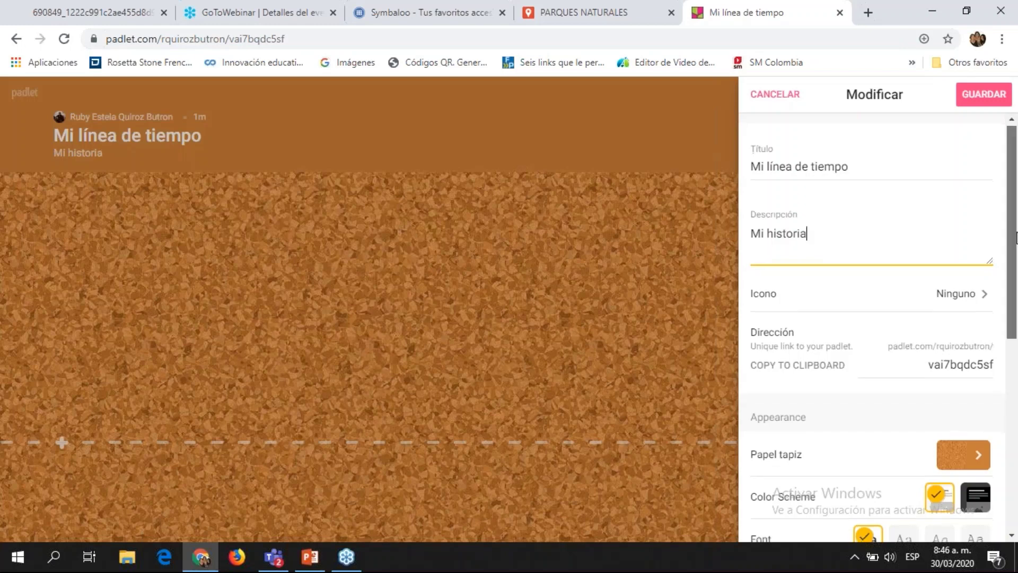
scroll(1016, 237, down, 2)
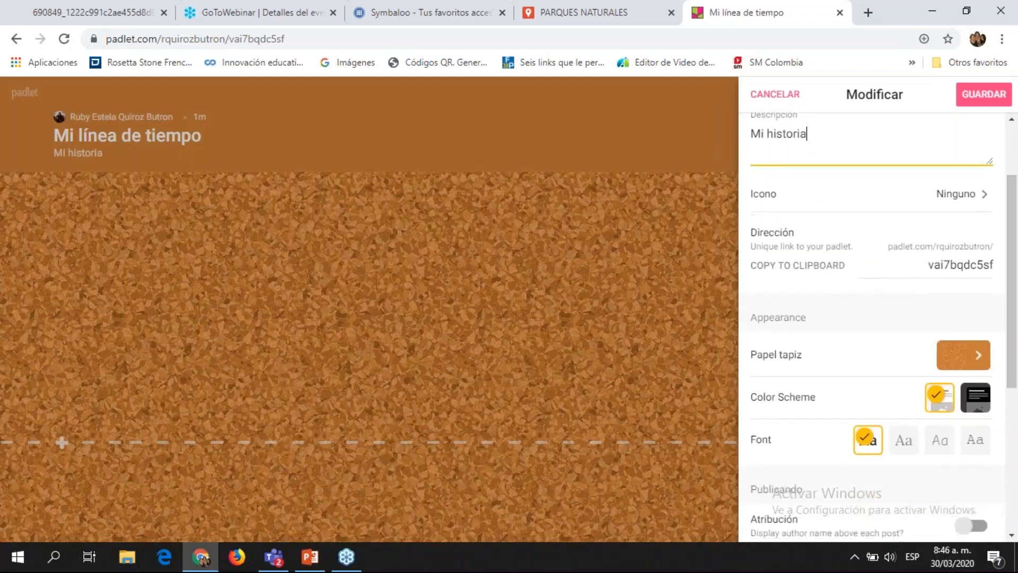
Step: Choose the running-woman emoji from Smileys & People as the board icon
click(973, 199)
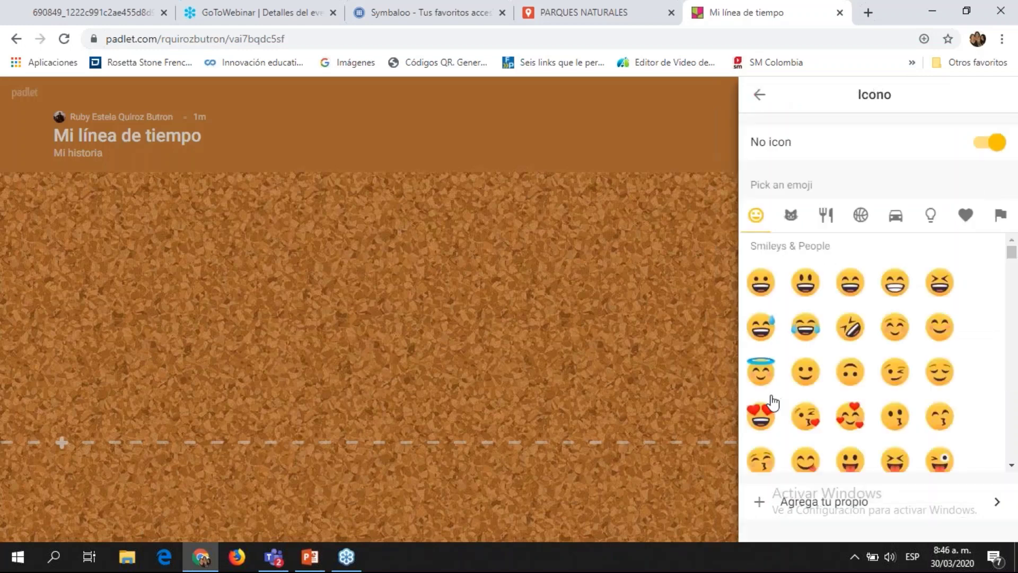
click(967, 217)
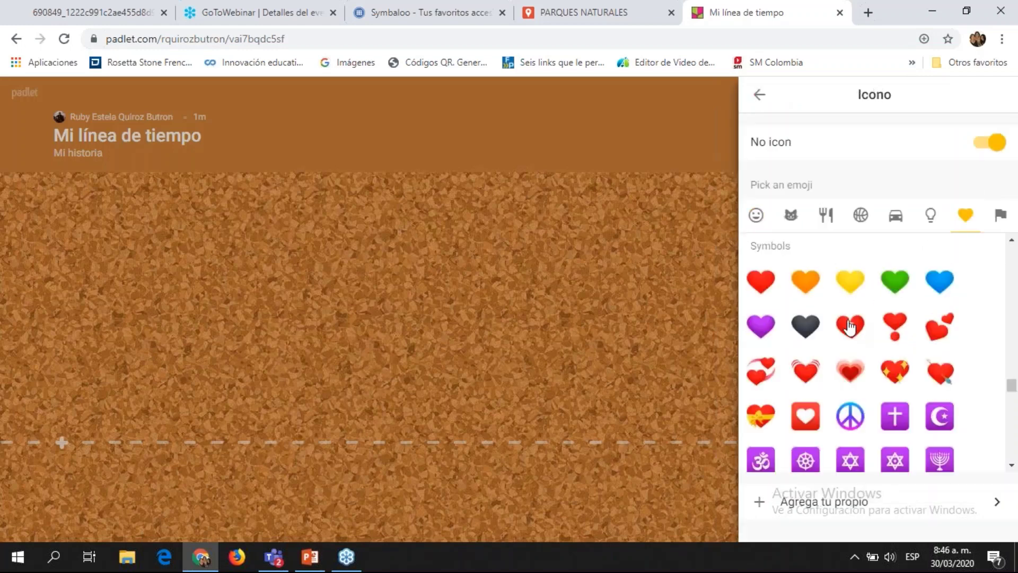
click(756, 216)
drag(1012, 253, 1012, 294)
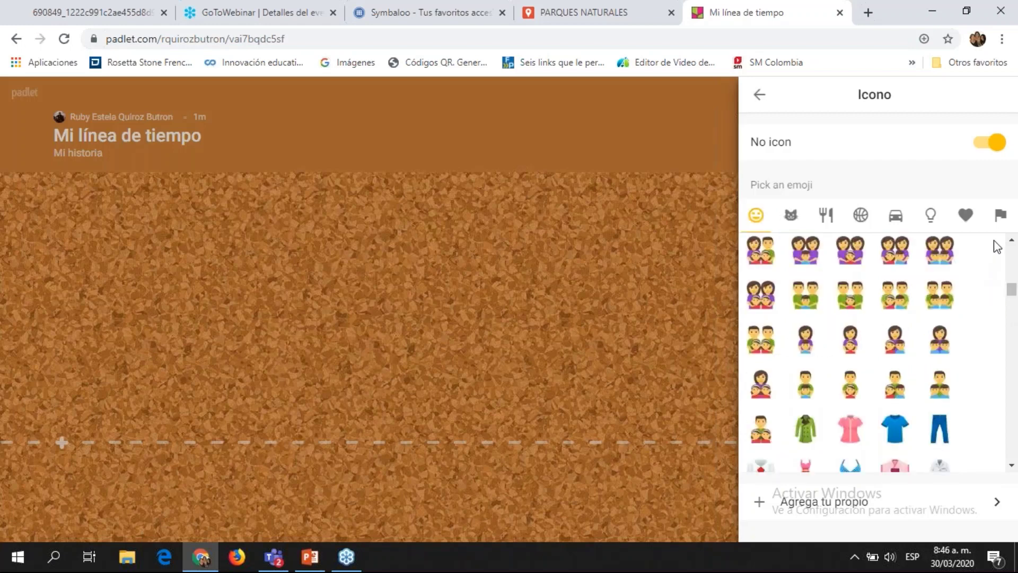
click(1012, 244)
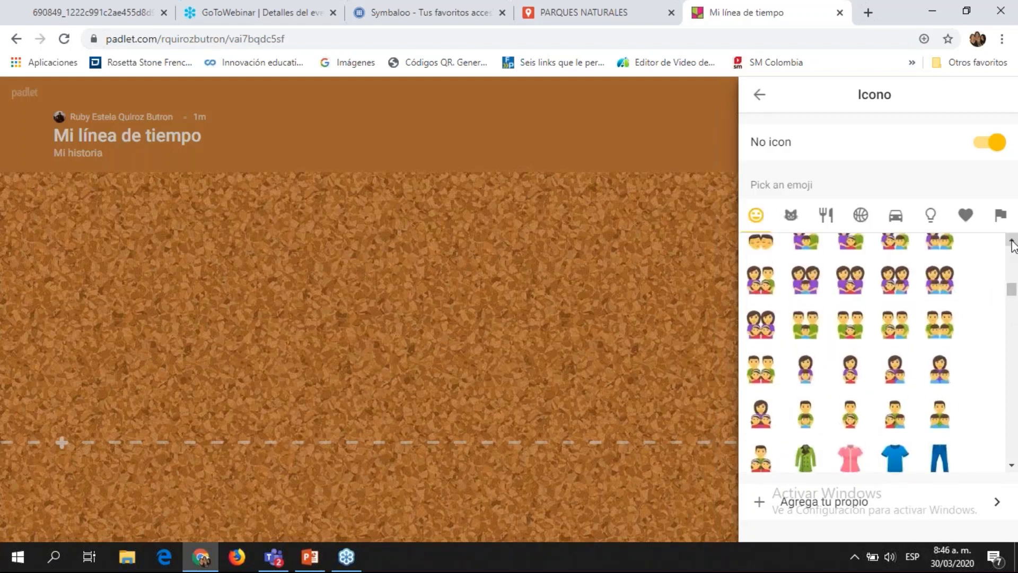
click(1013, 244)
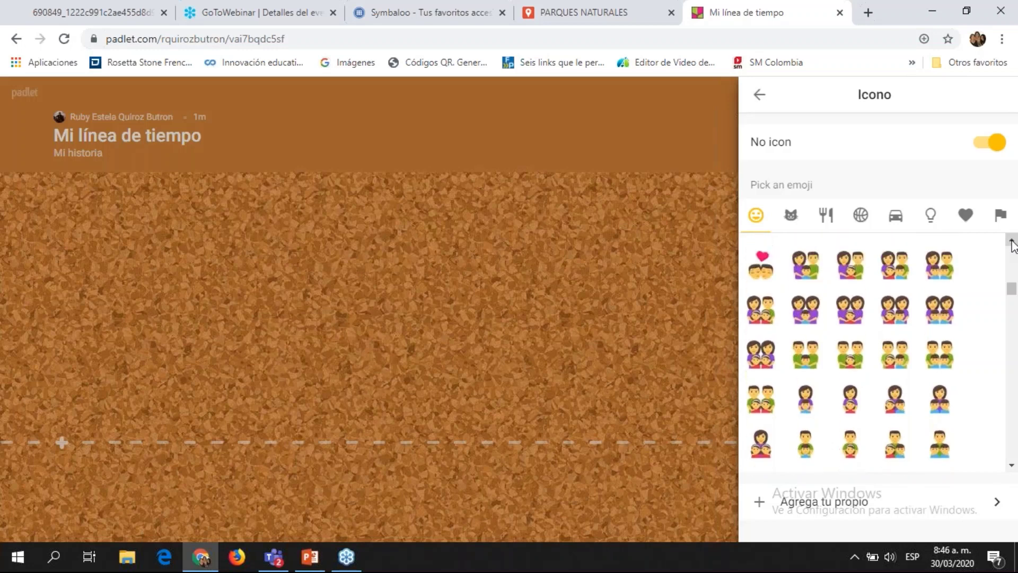
click(1013, 244)
click(1012, 244)
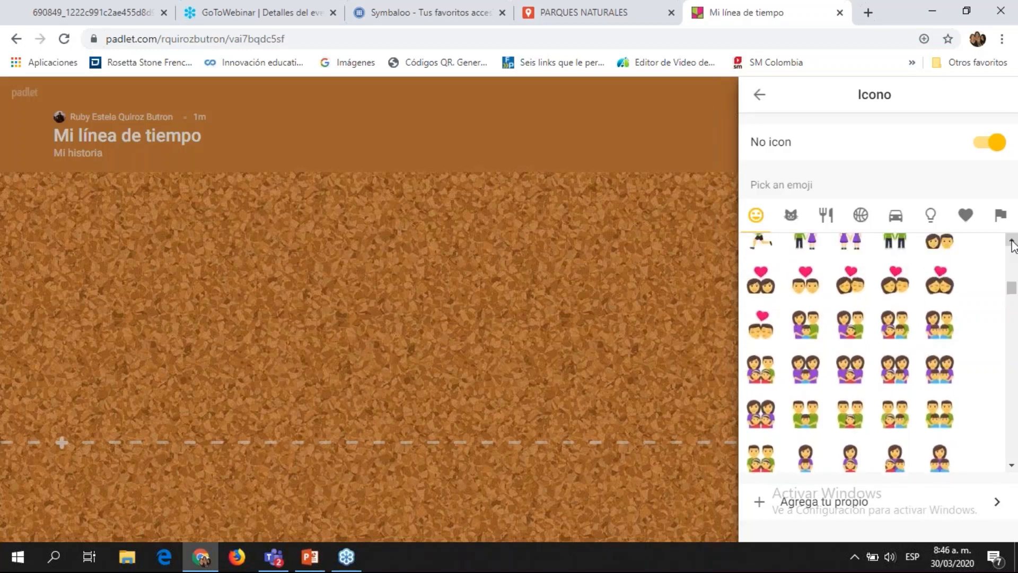
click(1013, 244)
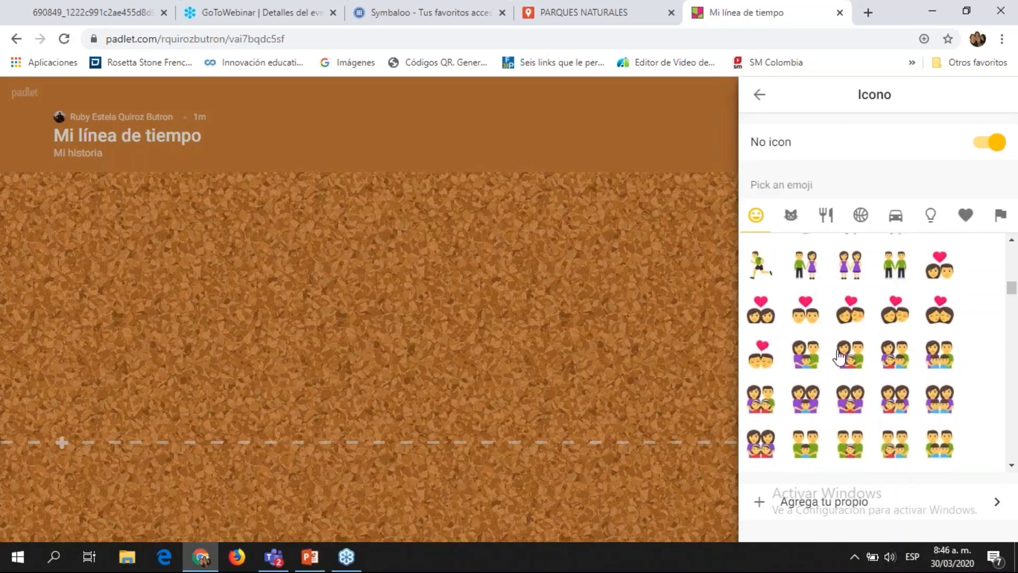
click(1013, 240)
click(1013, 240)
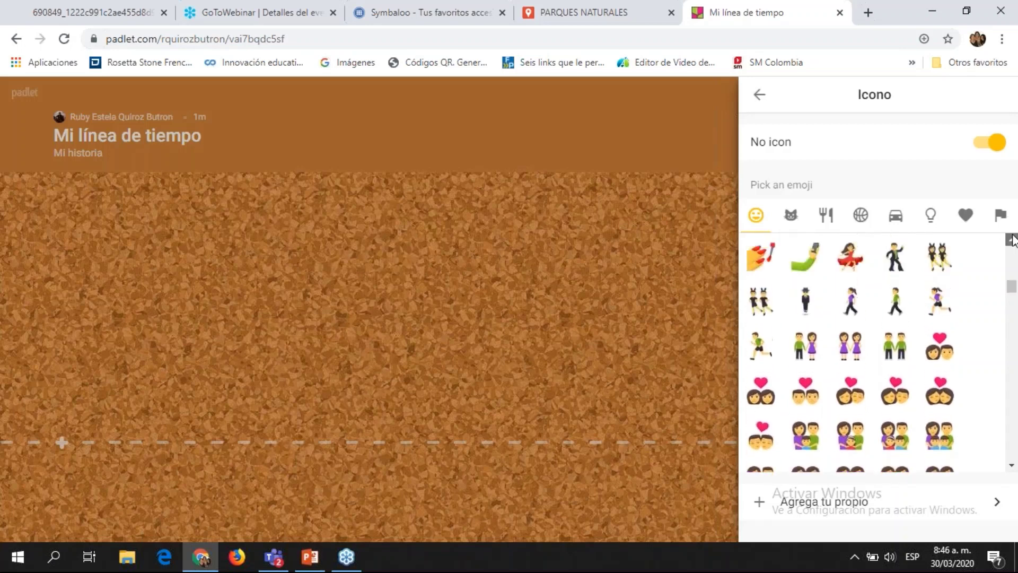
click(940, 312)
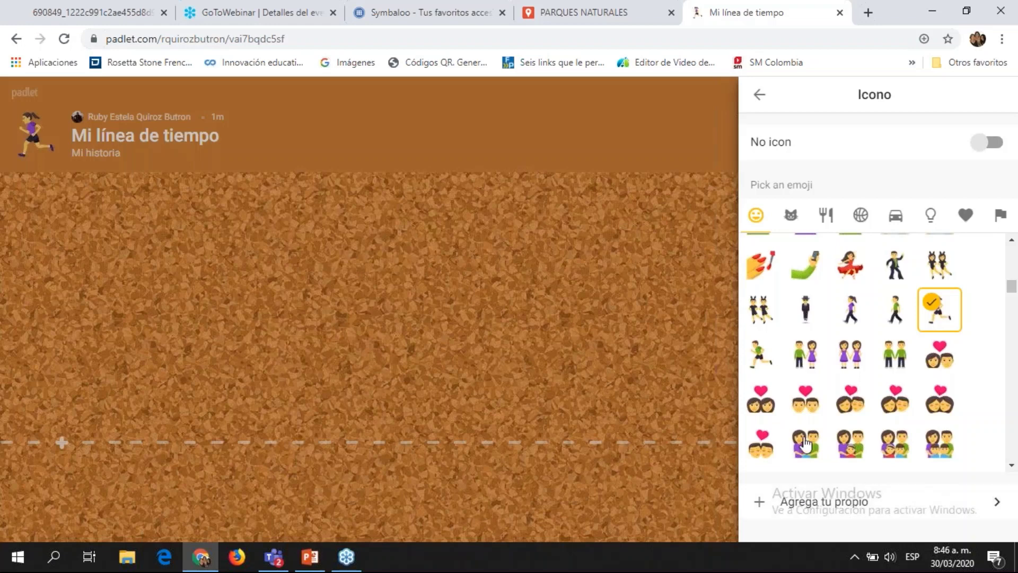
Step: Go from the main Modificar settings to the Papel tapiz wallpaper choices
click(760, 97)
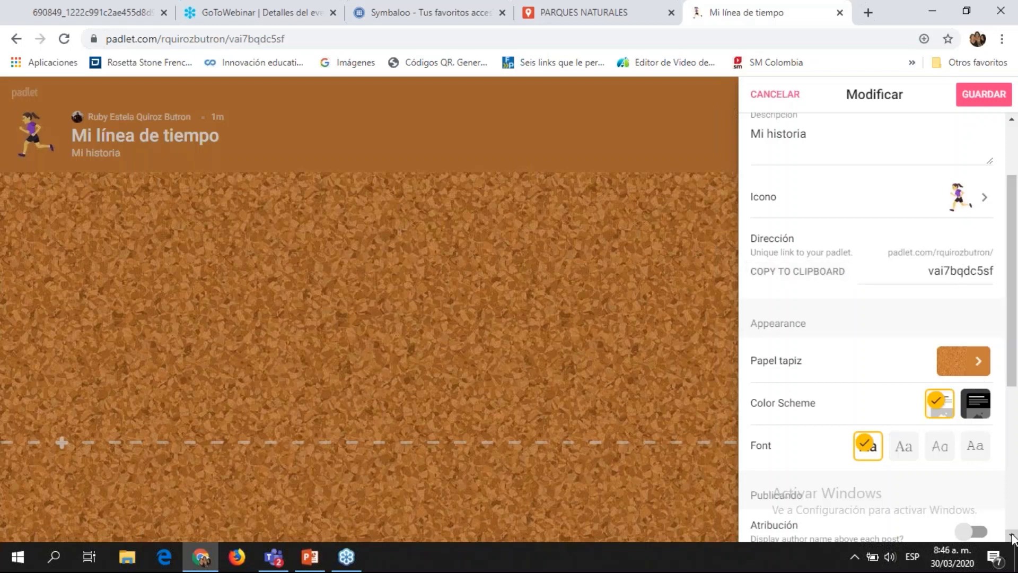
scroll(990, 457, down, 2)
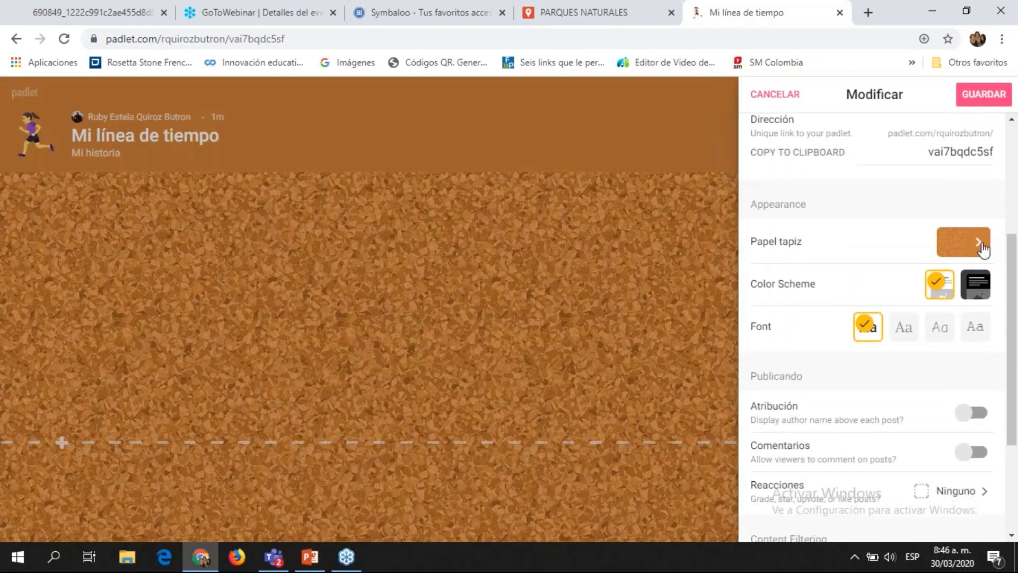
click(981, 246)
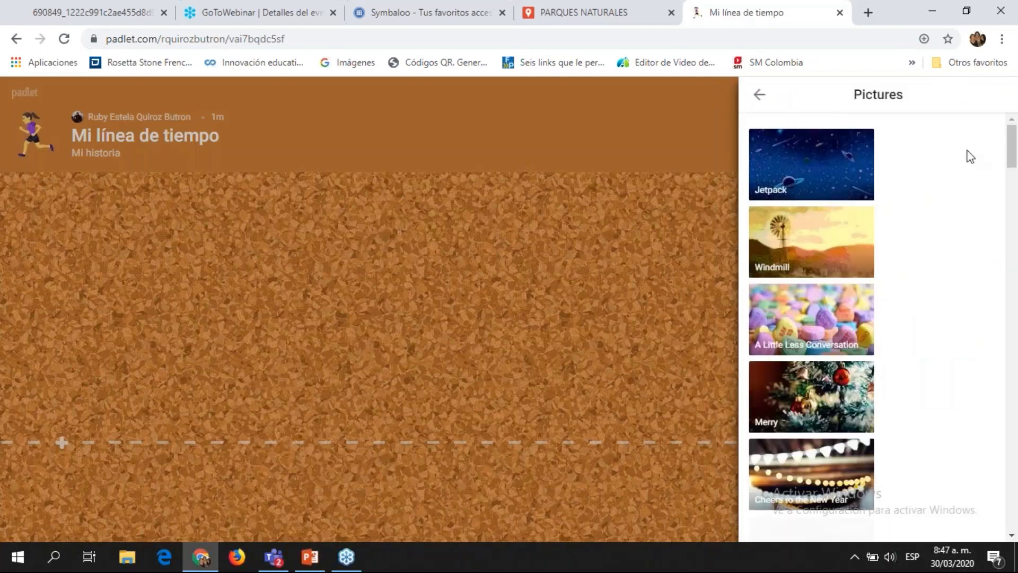
Step: Try the Jetpack and My Tasks pictures as the board background
click(833, 172)
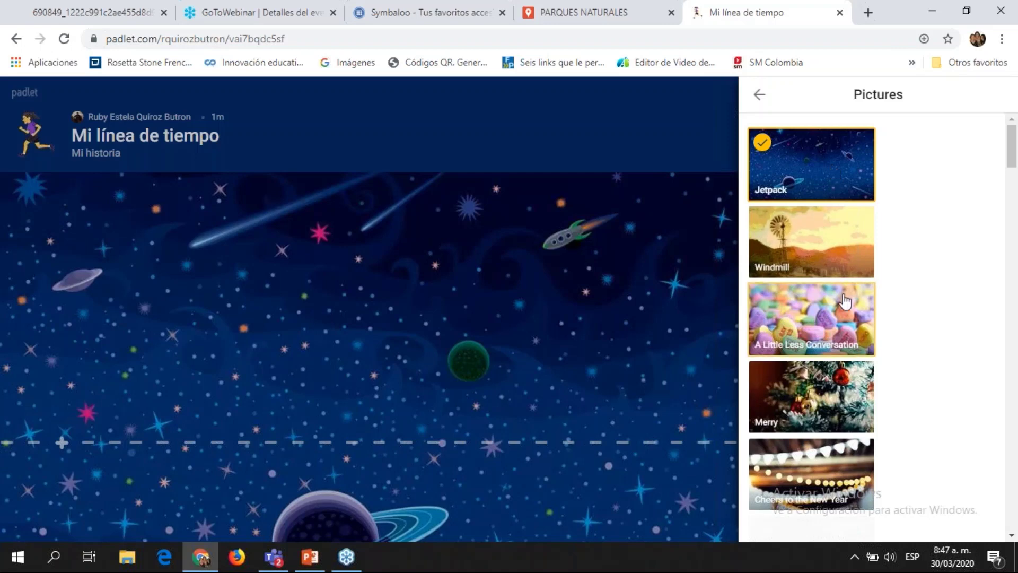
click(1012, 536)
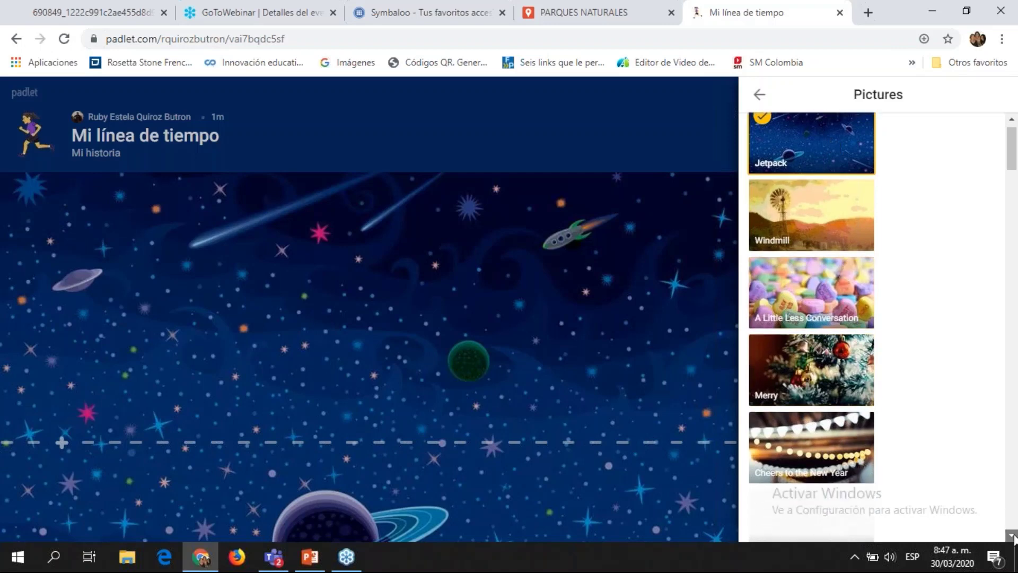
scroll(888, 504, down, 3)
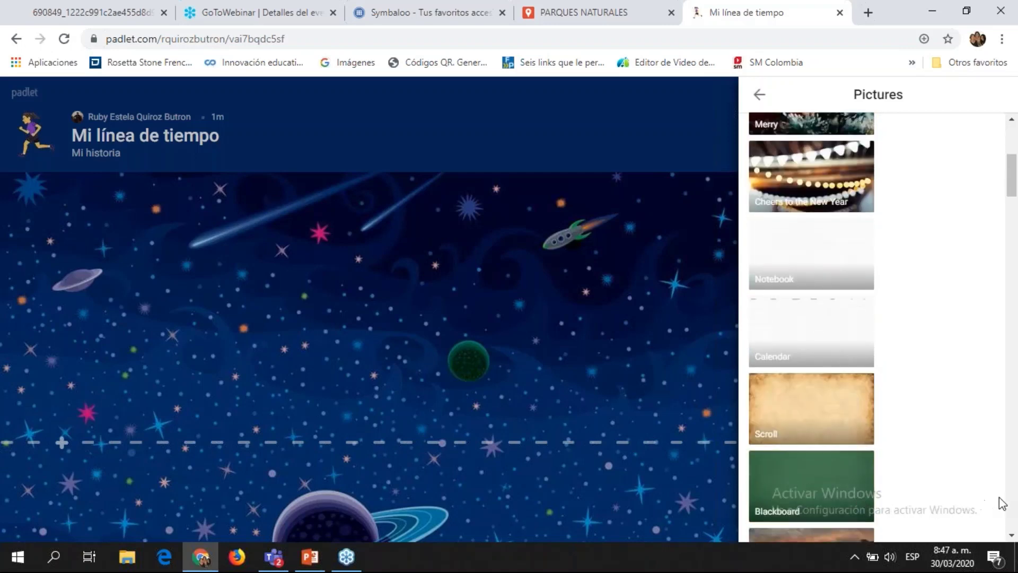
scroll(1016, 503, down, 2)
scroll(1016, 502, down, 5)
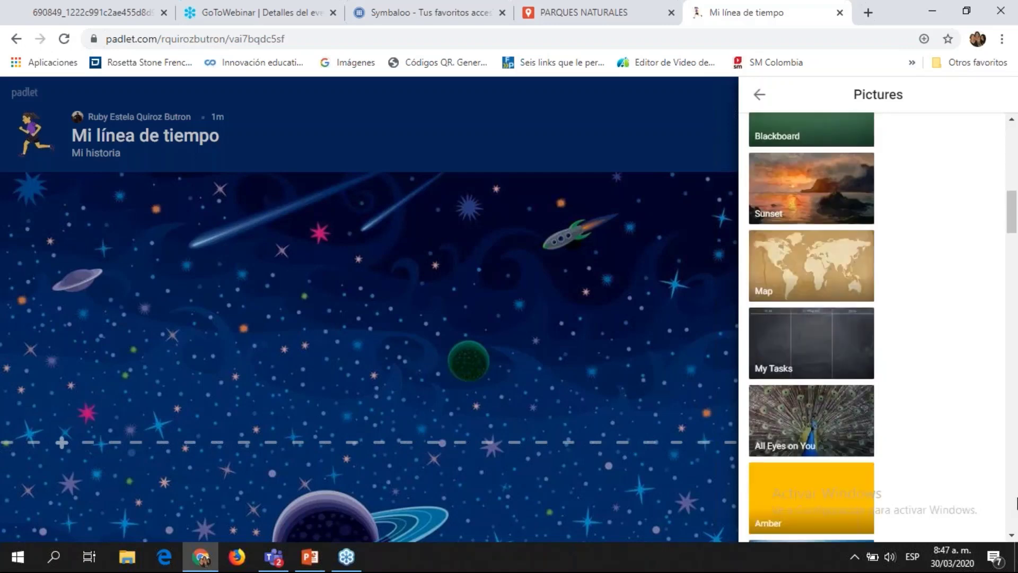
click(820, 357)
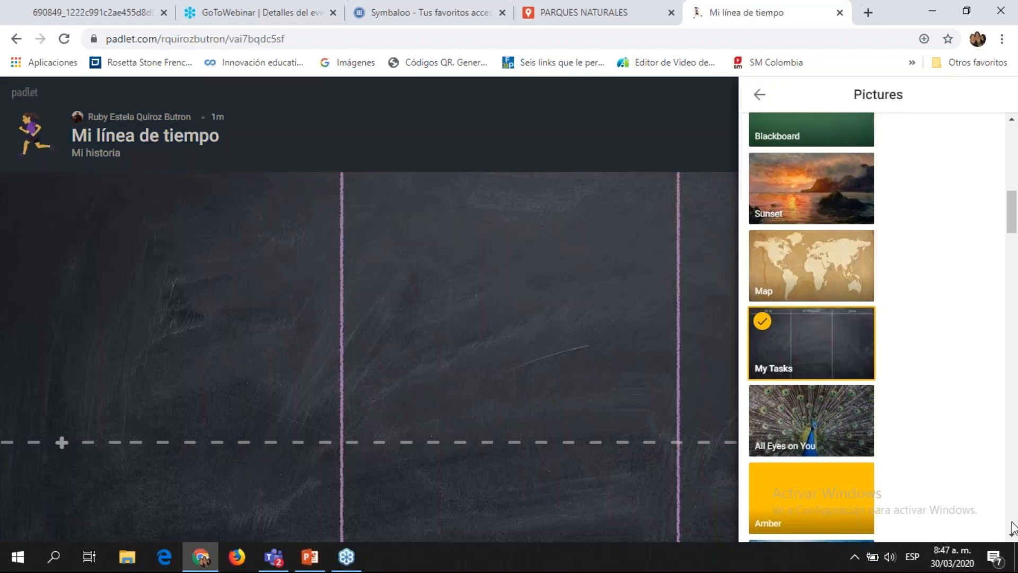
Step: Scroll further down the picture gallery and choose Rusty
scroll(1013, 534, down, 4)
scroll(1013, 535, down, 5)
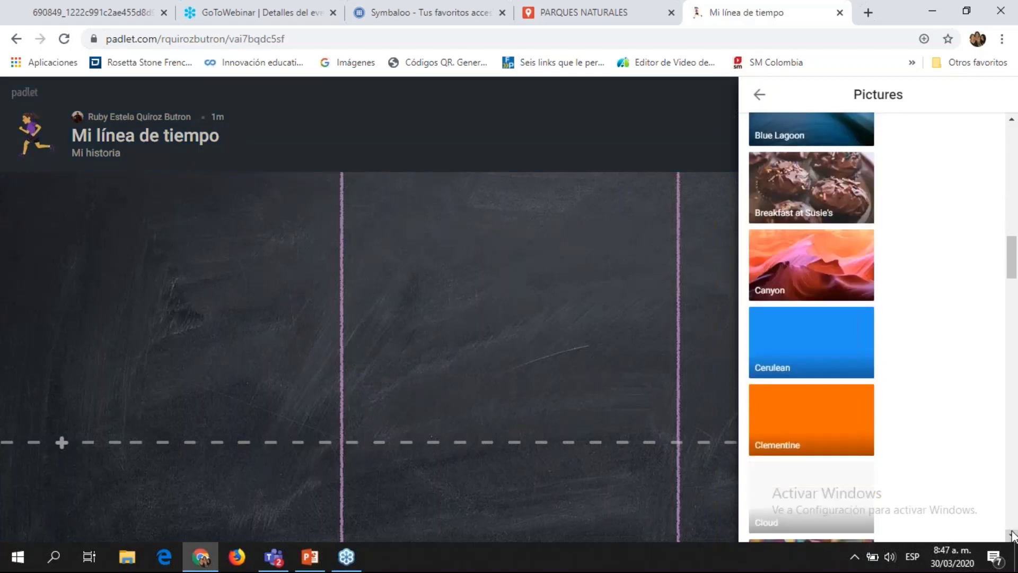
scroll(1012, 534, down, 8)
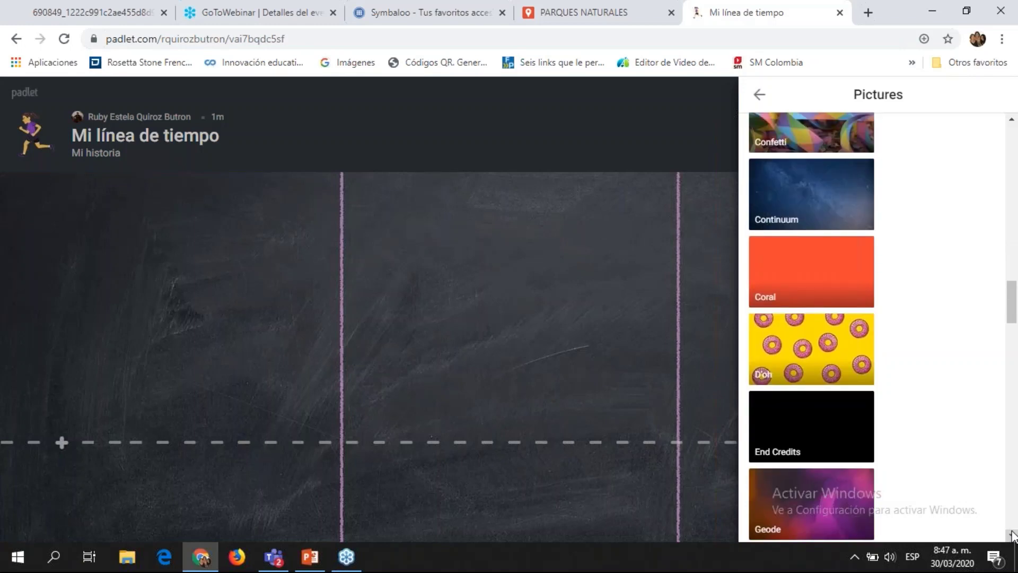
drag(1015, 206, 1015, 145)
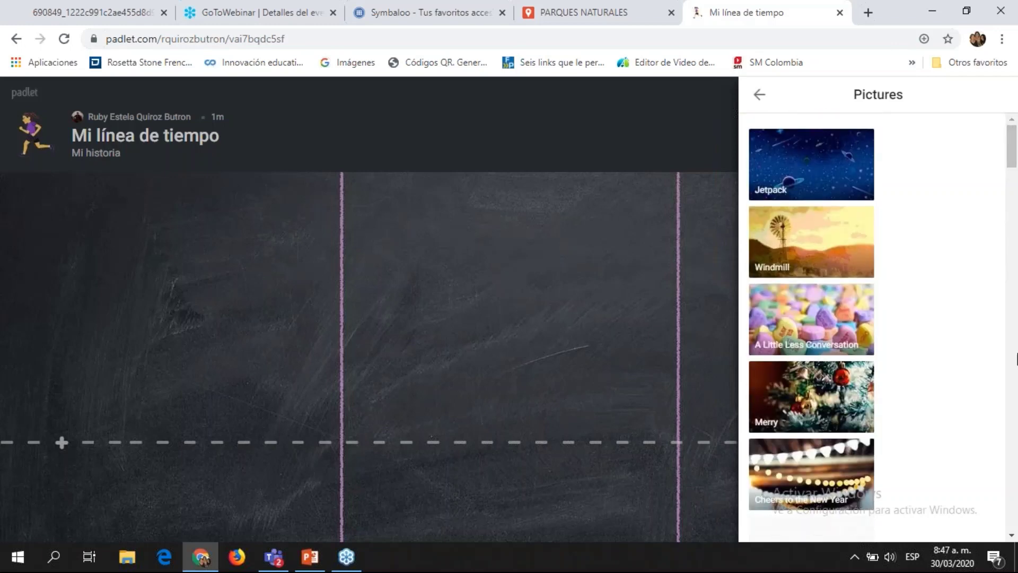
scroll(1016, 351, down, 10)
scroll(1016, 403, down, 10)
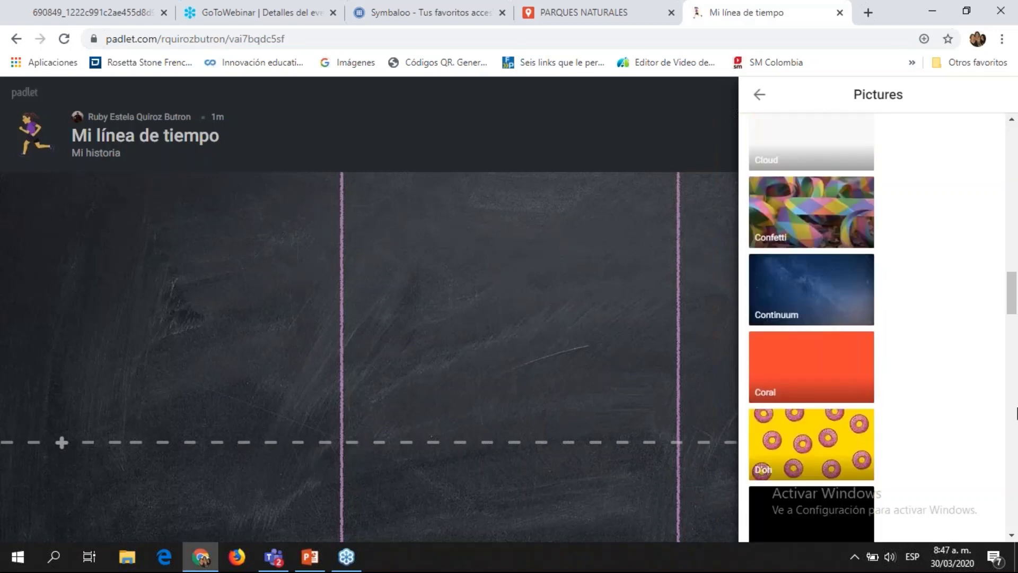
scroll(1017, 424, down, 7)
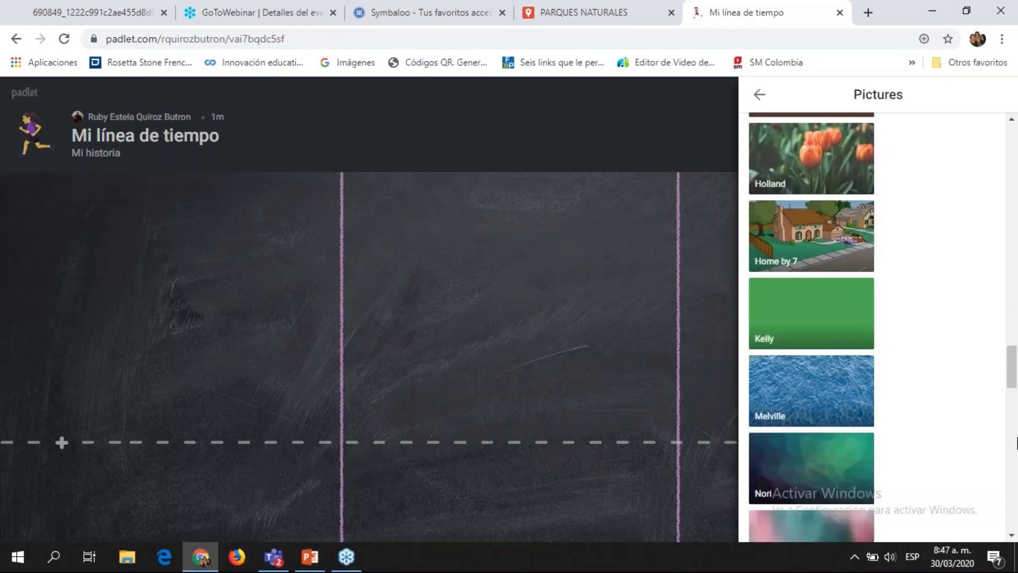
scroll(1016, 465, down, 6)
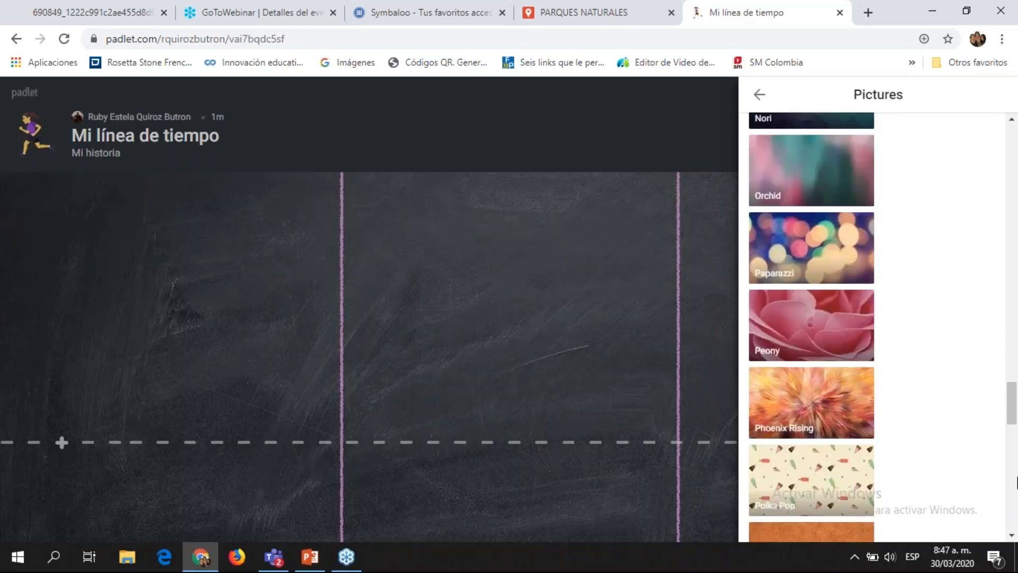
scroll(1016, 482, down, 7)
click(807, 190)
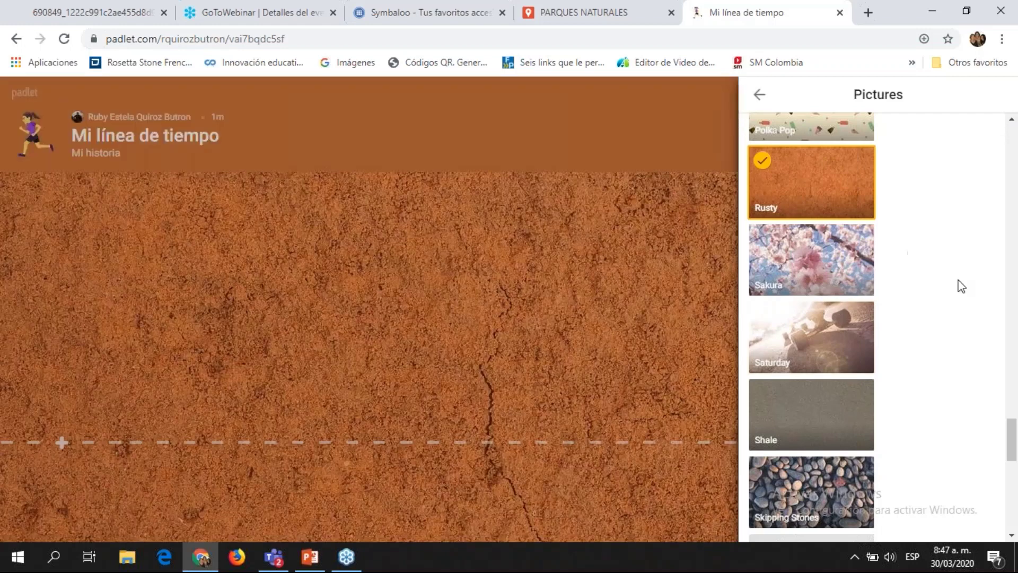
Step: In Textures and Patterns, try Thankful, then apply the Bricks texture
click(759, 95)
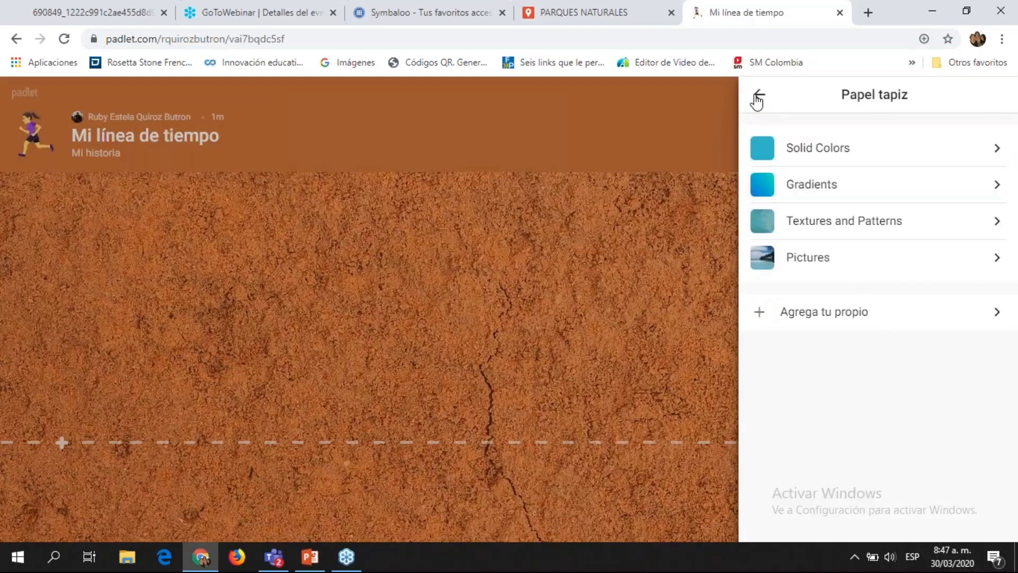
click(1001, 223)
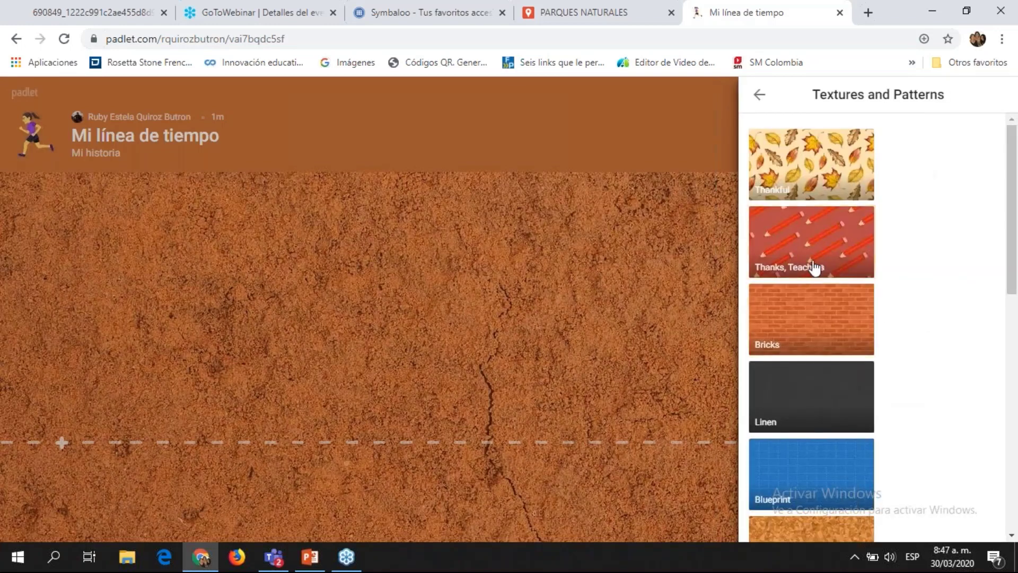
click(803, 166)
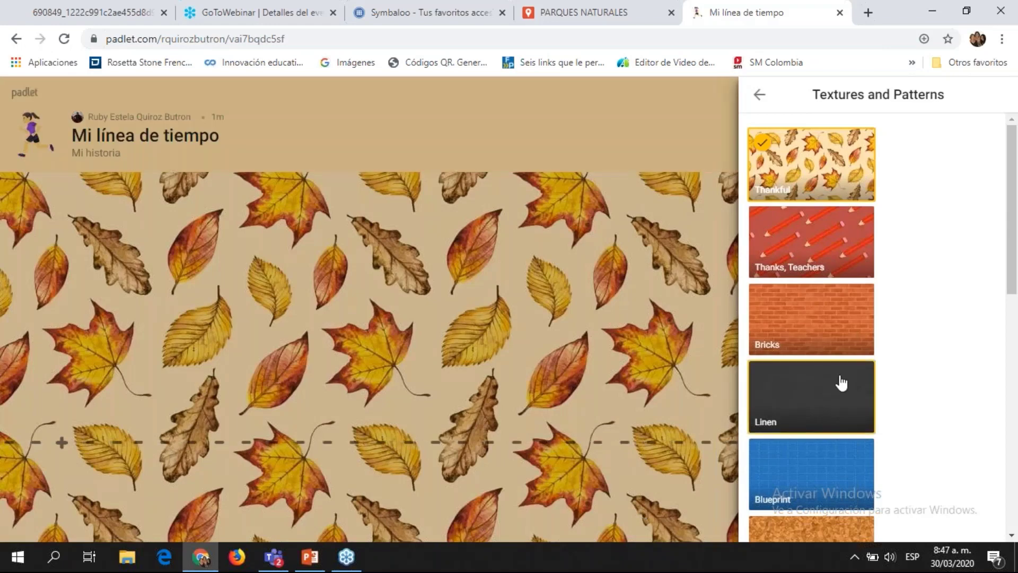
click(830, 347)
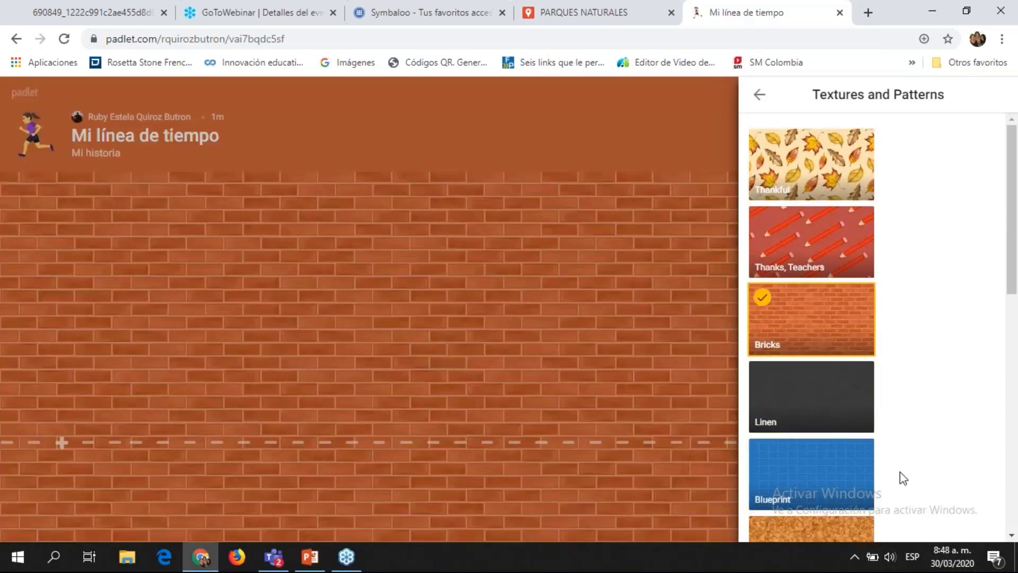
scroll(1017, 318, down, 7)
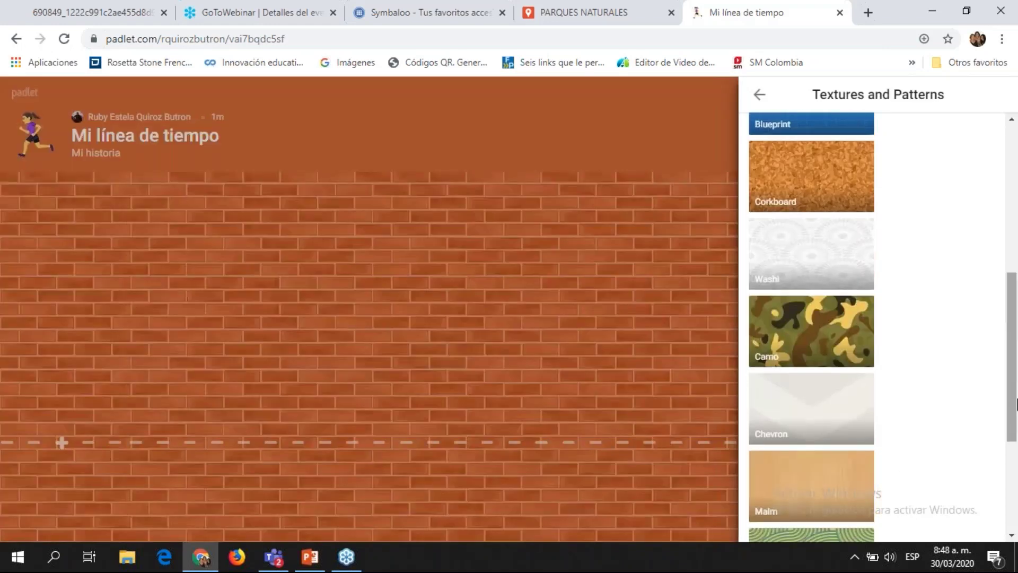
scroll(911, 341, down, 4)
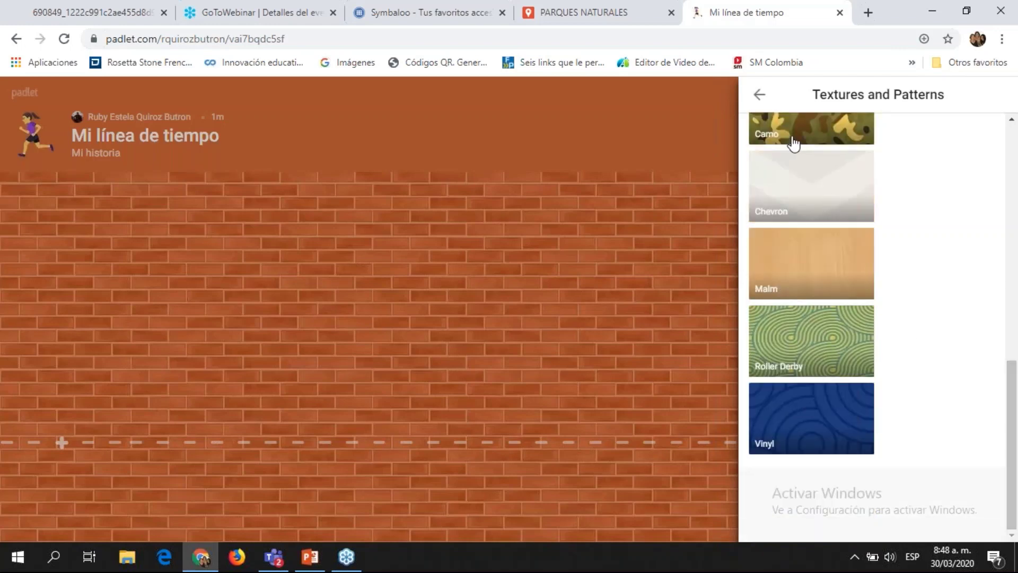
Step: Glance at the Gradients wallpapers, then return to the main board settings
click(758, 95)
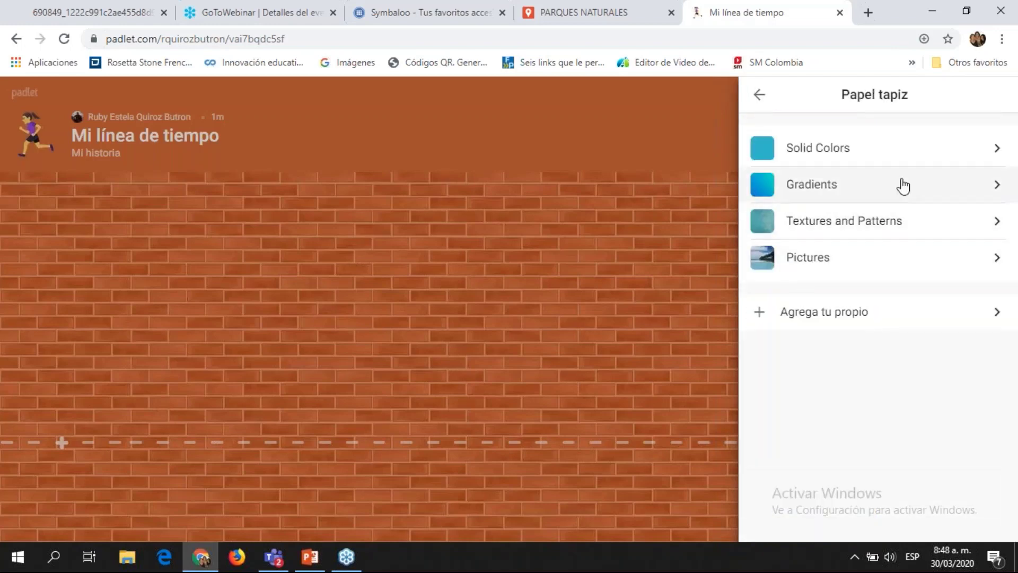
click(985, 189)
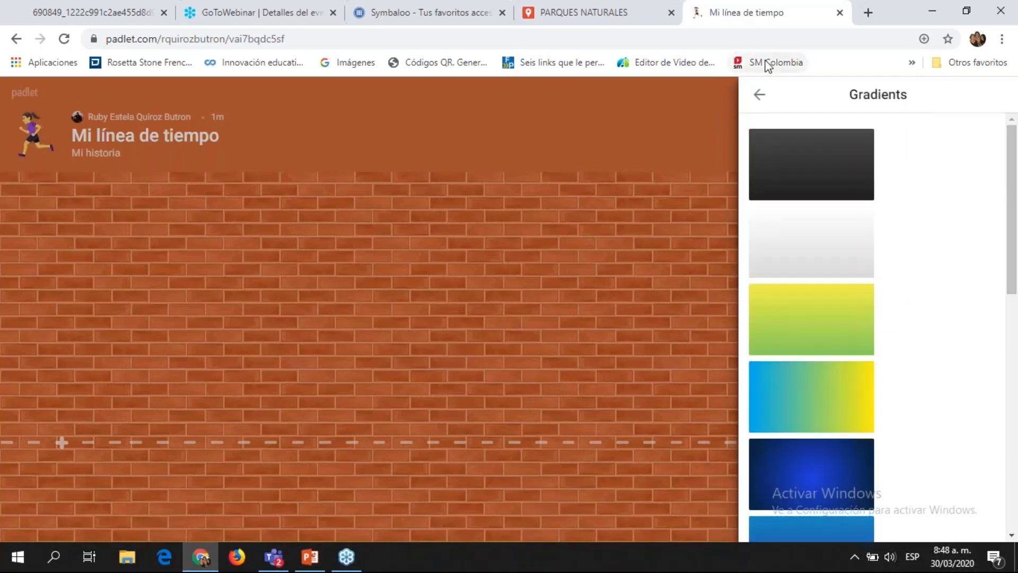
click(758, 96)
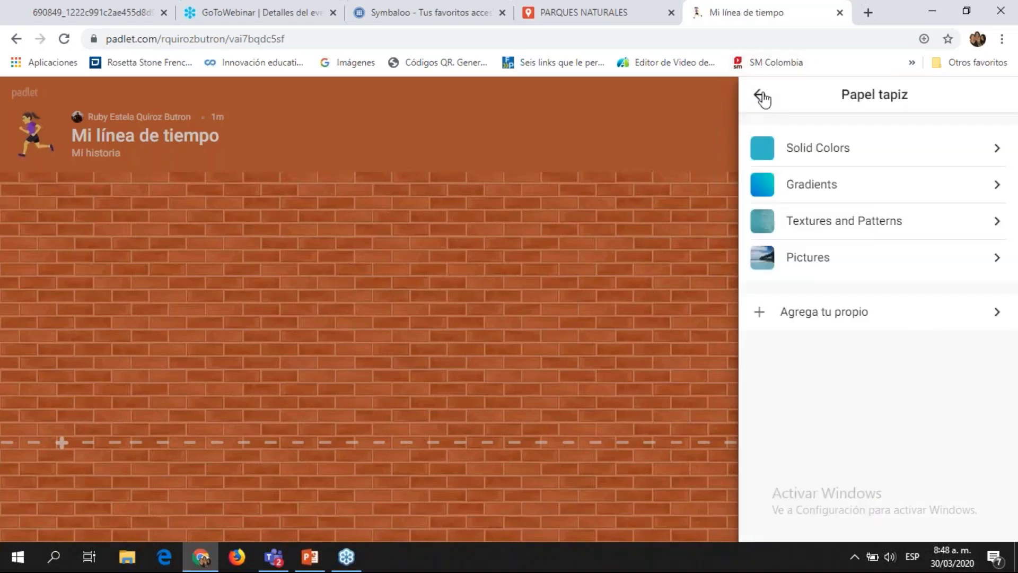
click(760, 97)
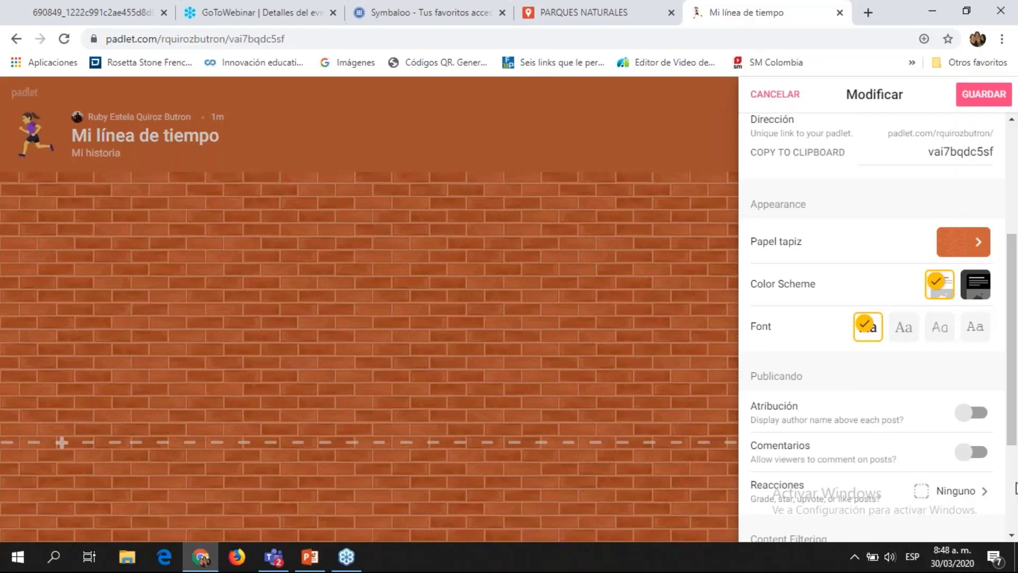
Step: Switch to the dark colour scheme and the third title font option
click(973, 291)
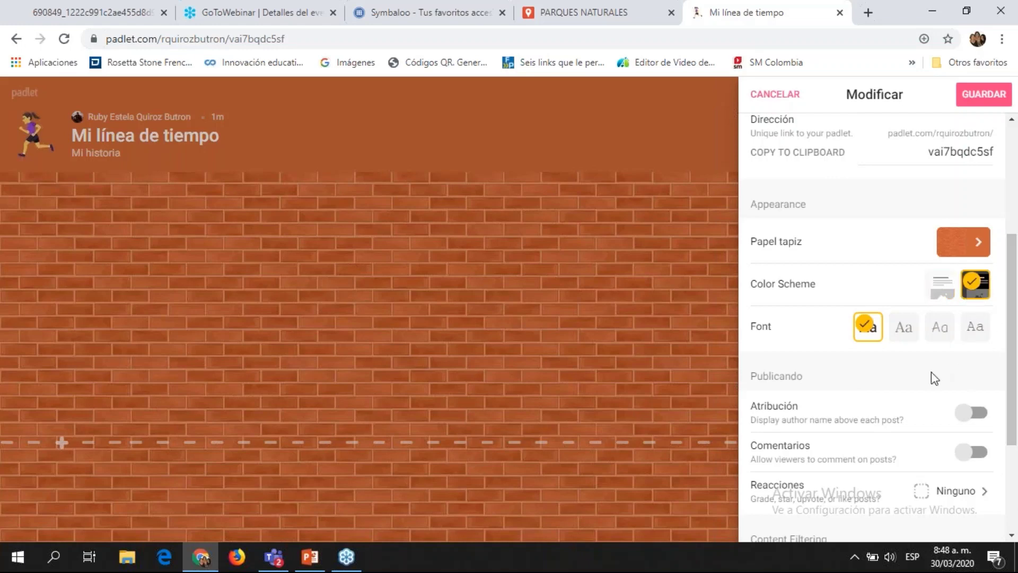
click(943, 333)
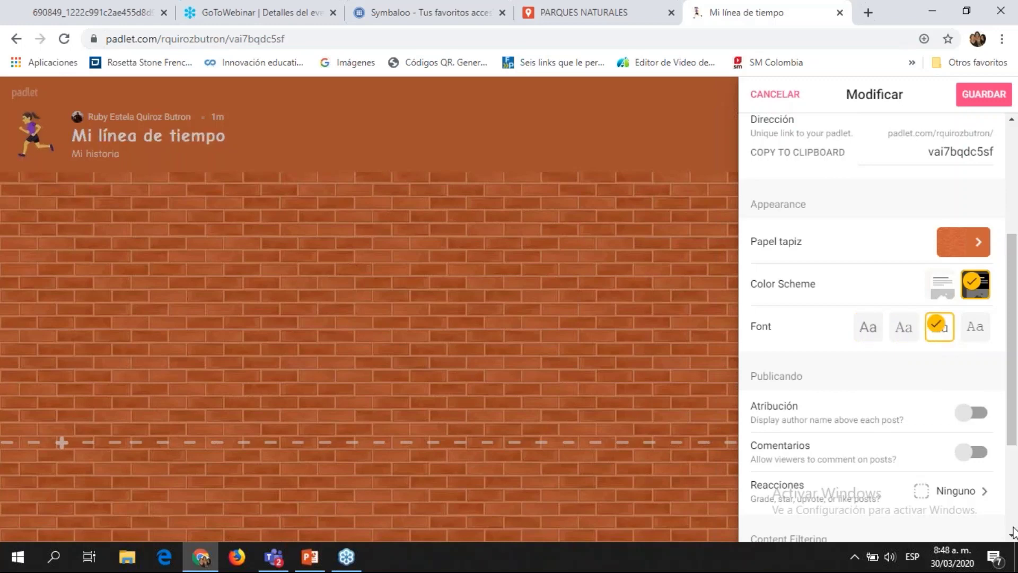
Step: Turn on the Atribución and Comentarios toggles in the publishing settings
scroll(1015, 522, down, 3)
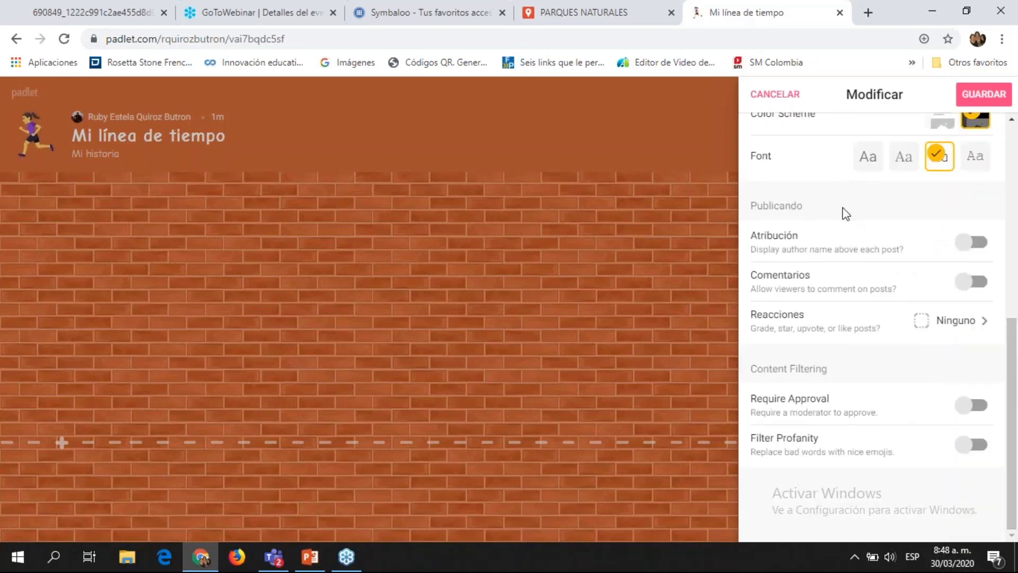
click(982, 251)
click(978, 291)
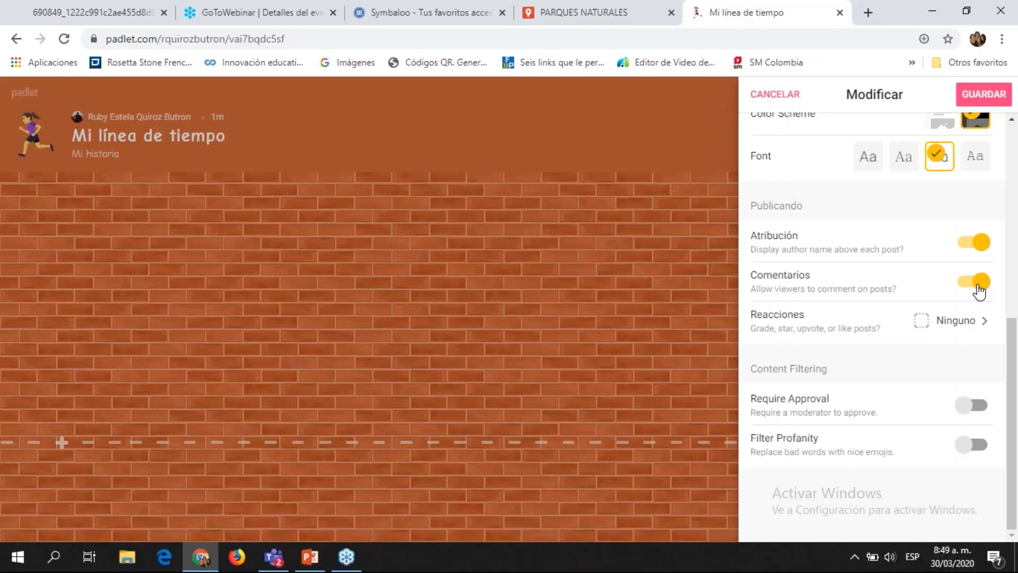
Step: Set the post reactions to Estrella so viewers can give posts star ratings
click(984, 323)
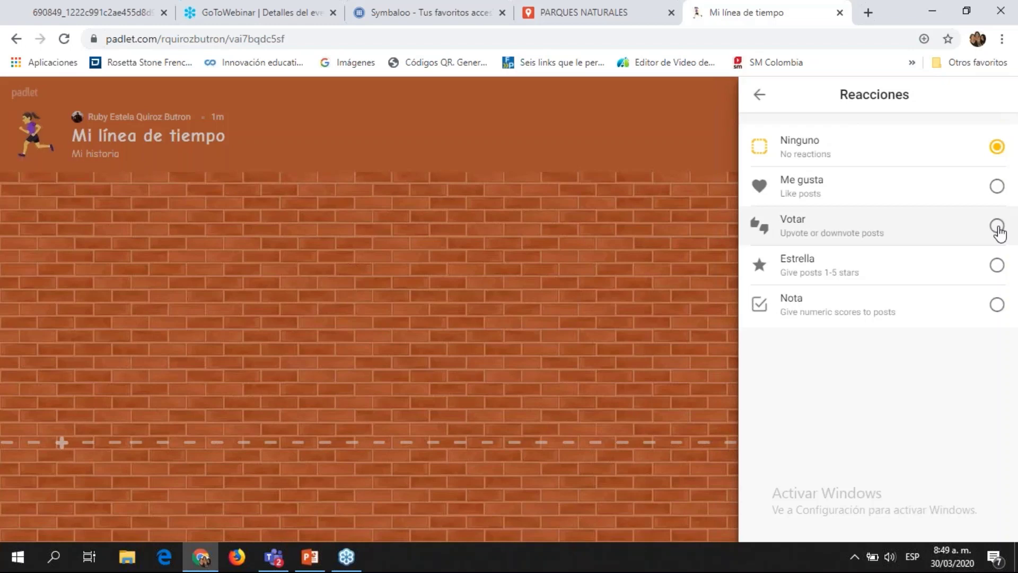
click(997, 265)
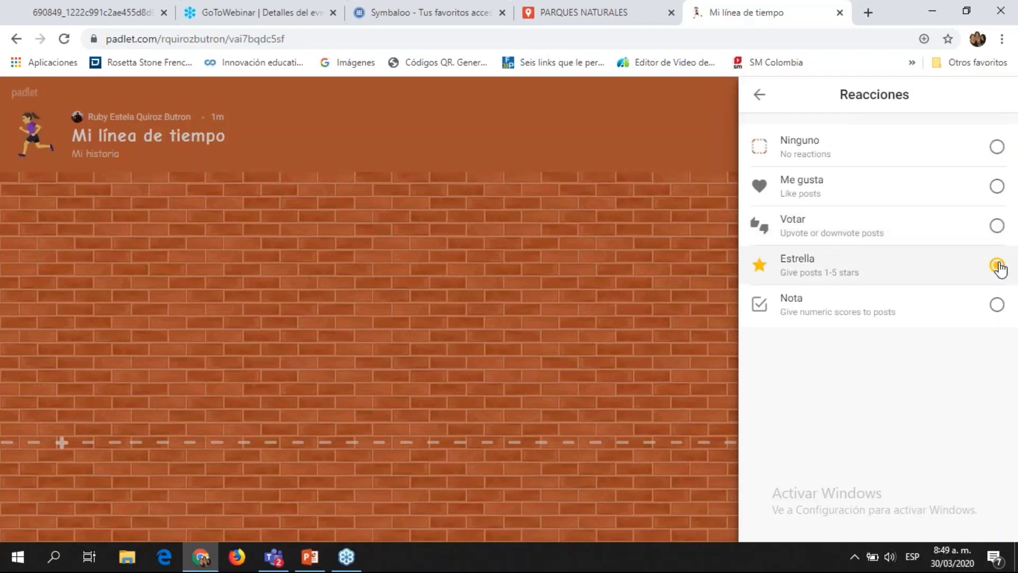
click(759, 95)
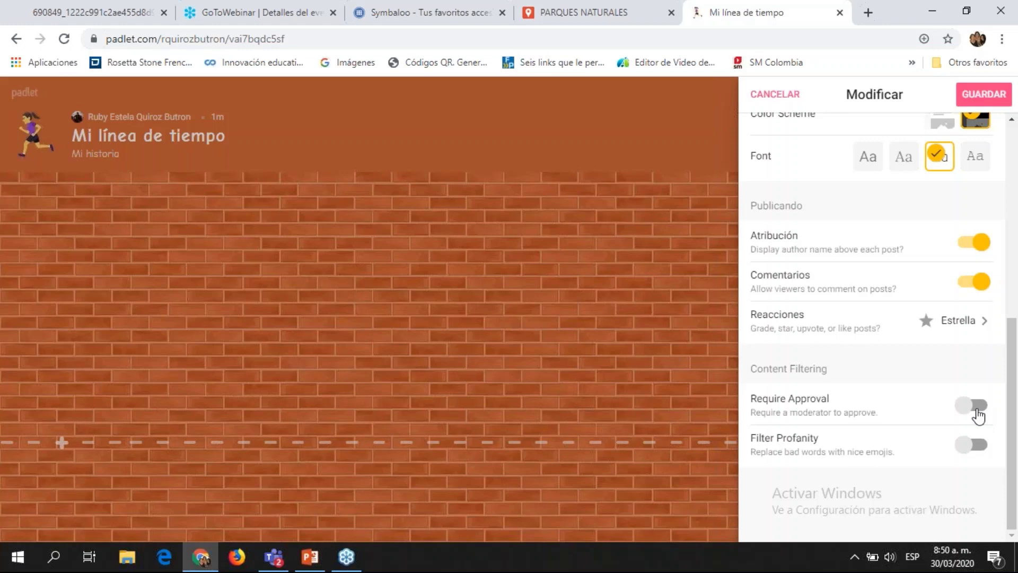
Step: Save and close the board settings, then open Cambiar el formato and cancel it
click(983, 95)
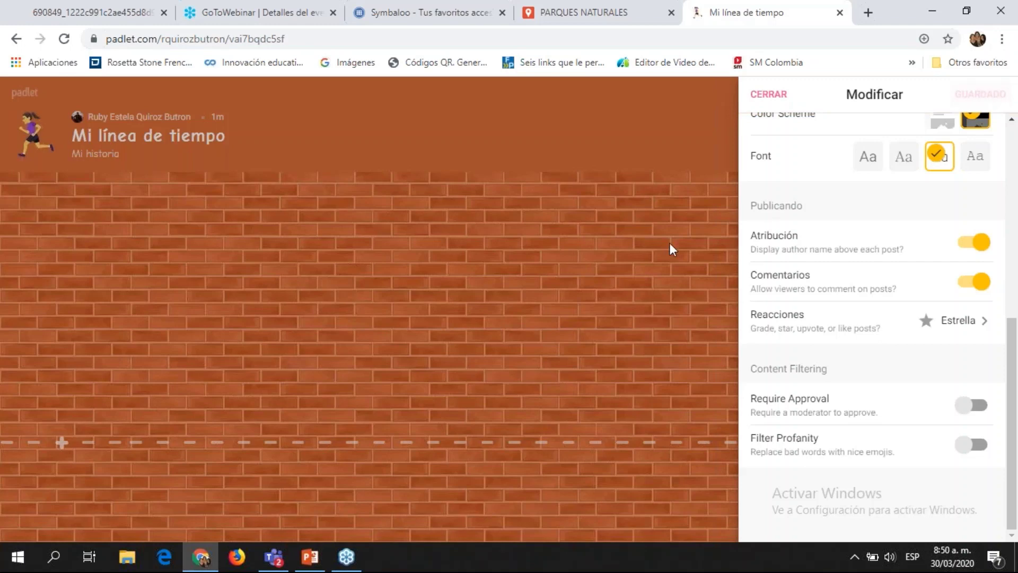
click(765, 95)
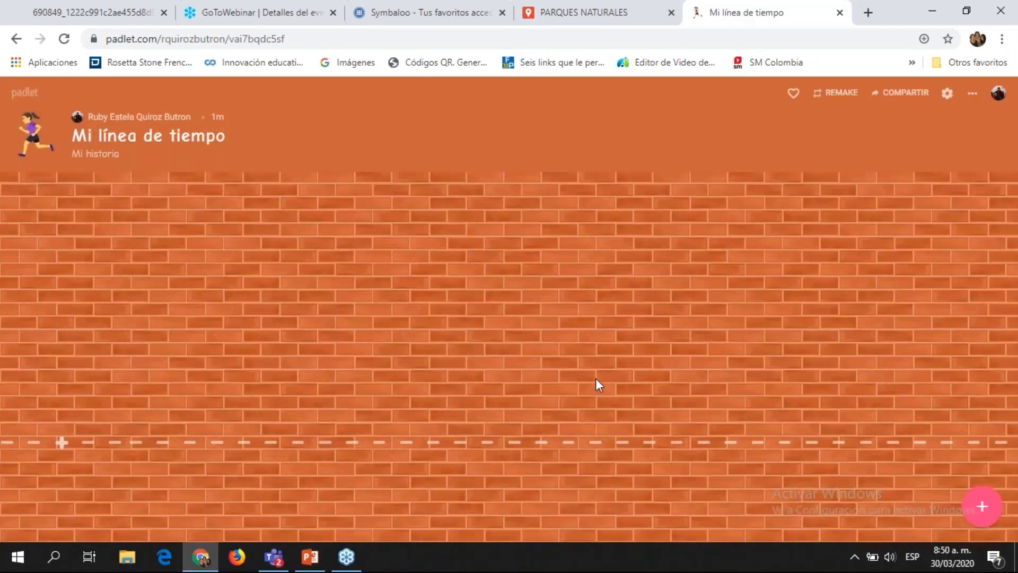
click(971, 94)
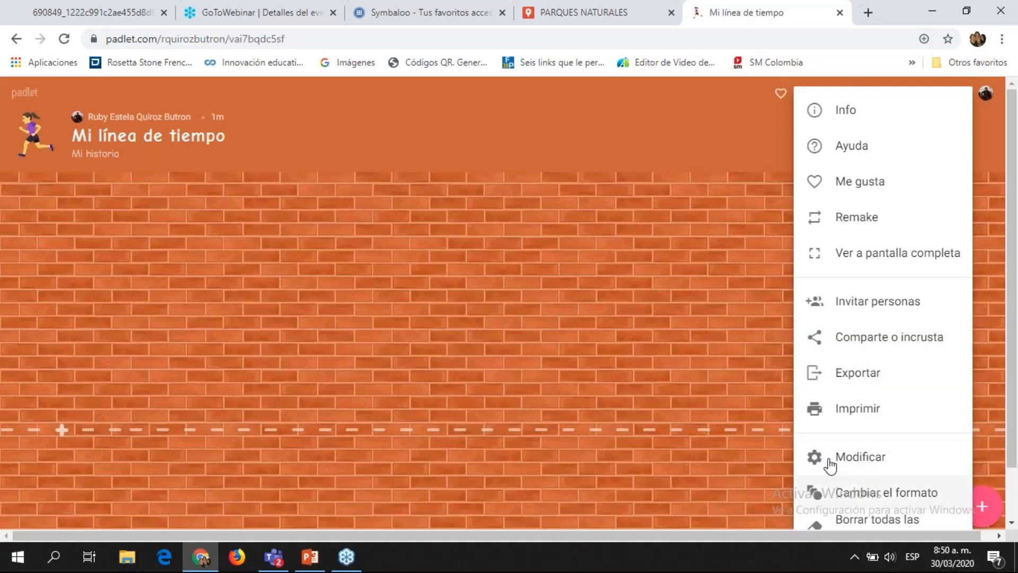
click(814, 496)
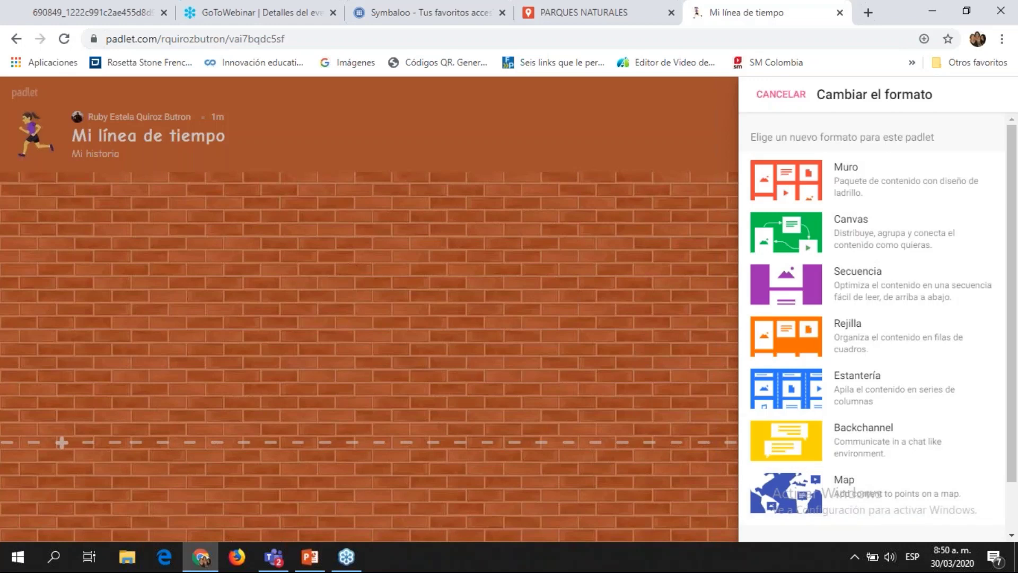
click(800, 100)
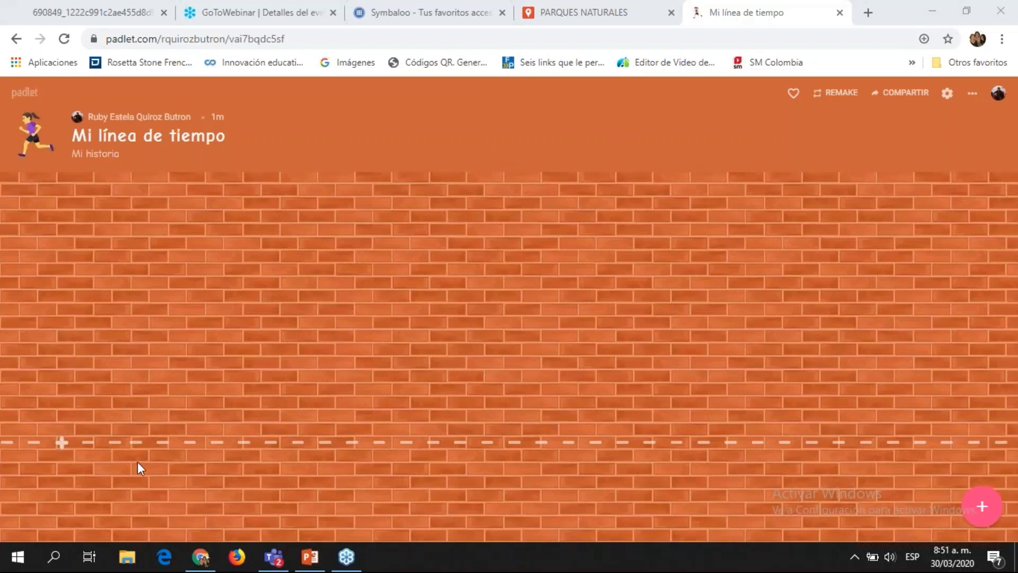
Step: Create a blank post at the timeline's start, glancing at its attachment options
click(63, 442)
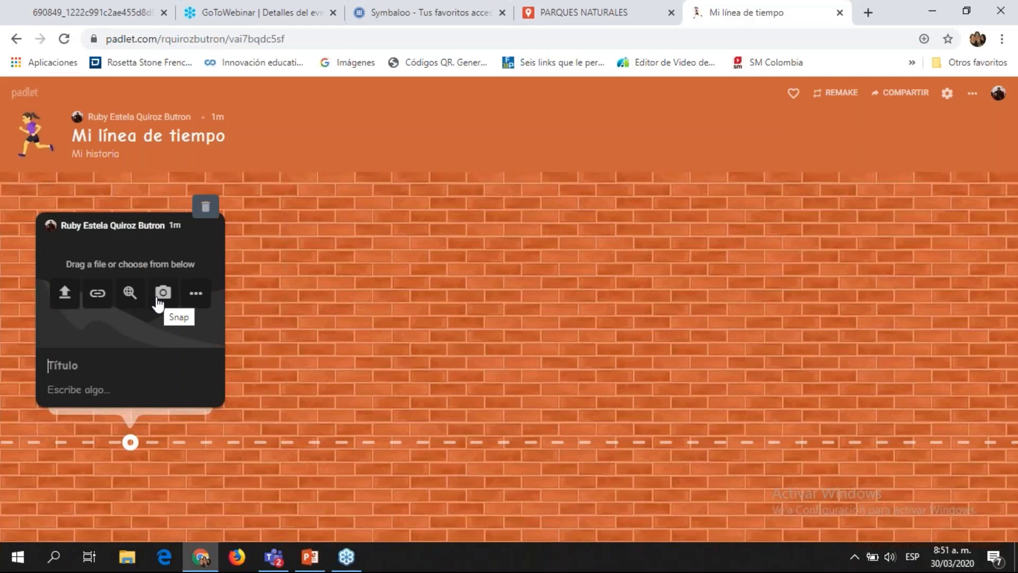
click(196, 294)
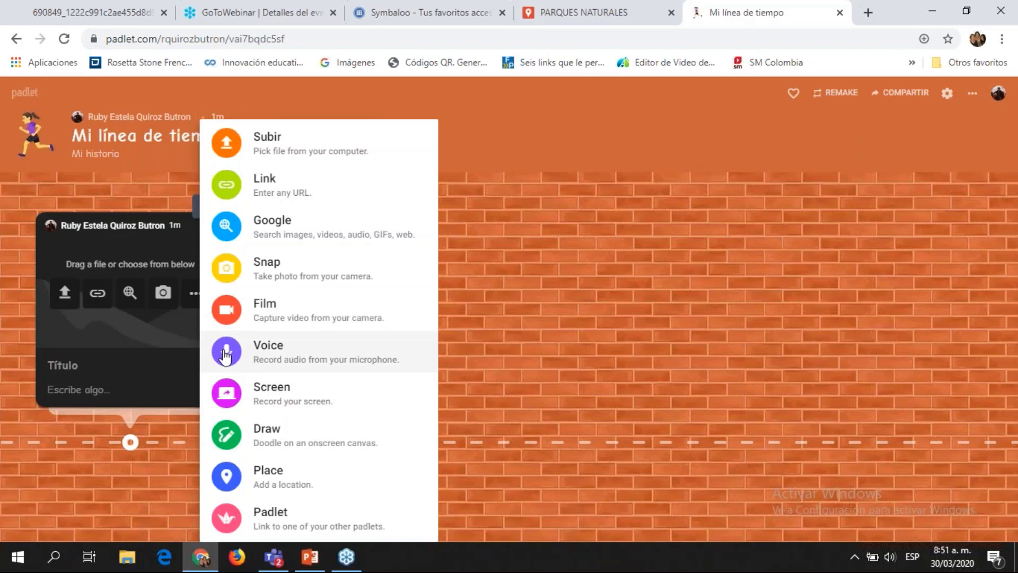
click(156, 361)
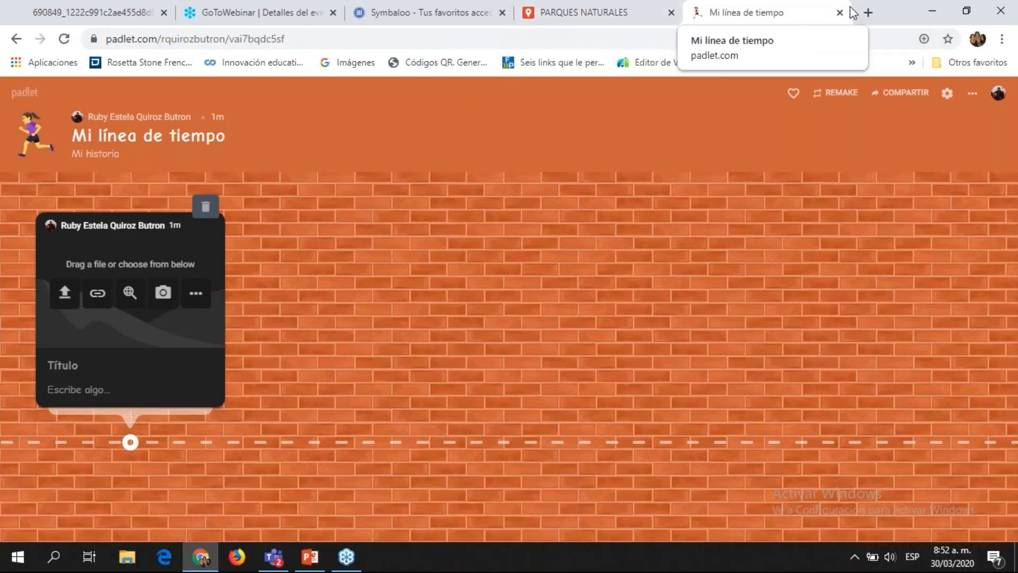
Step: In a new tab, search Google for 'linea de tiempo' and show video results
click(867, 13)
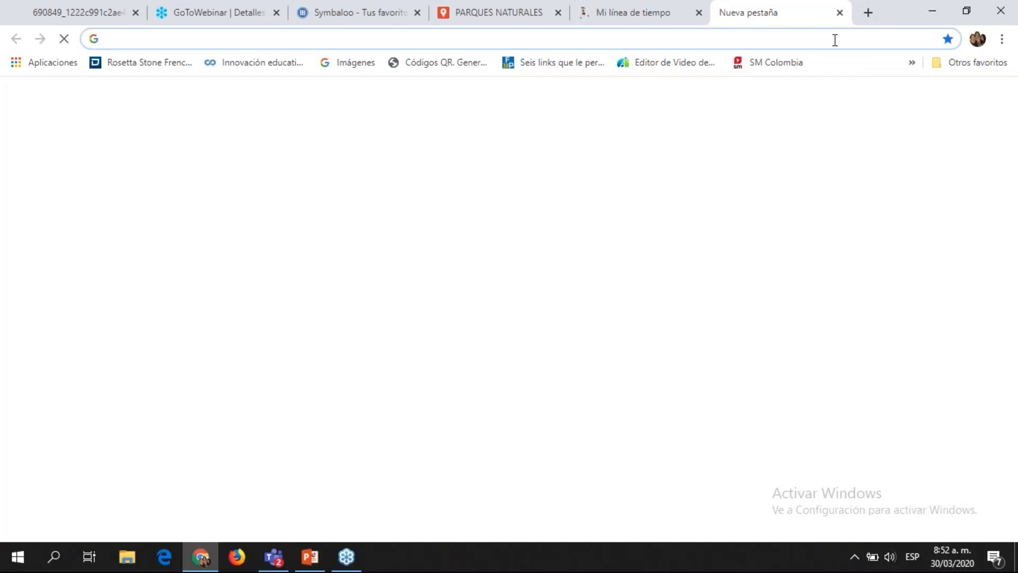
text(linea )
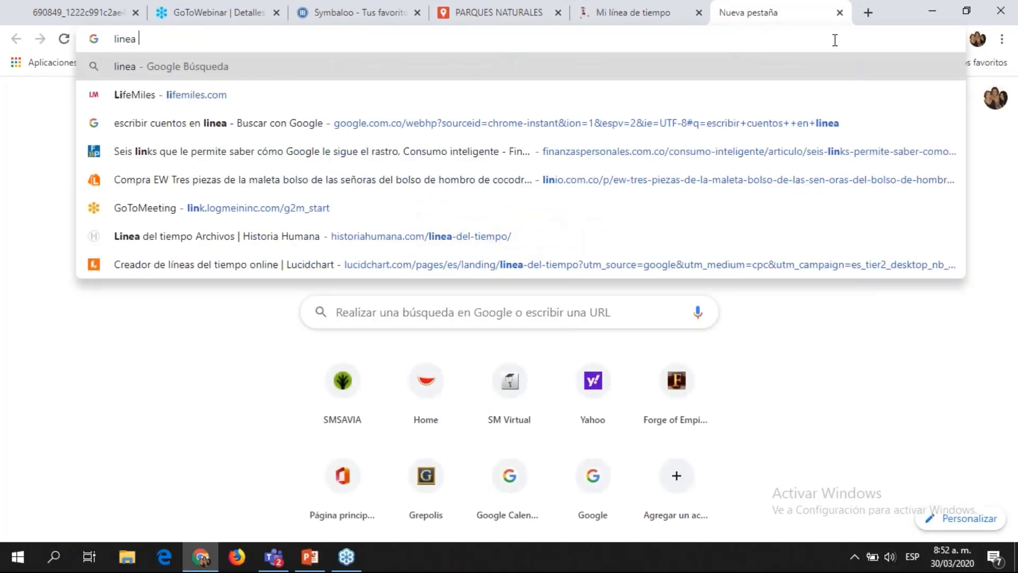
text(de tiek)
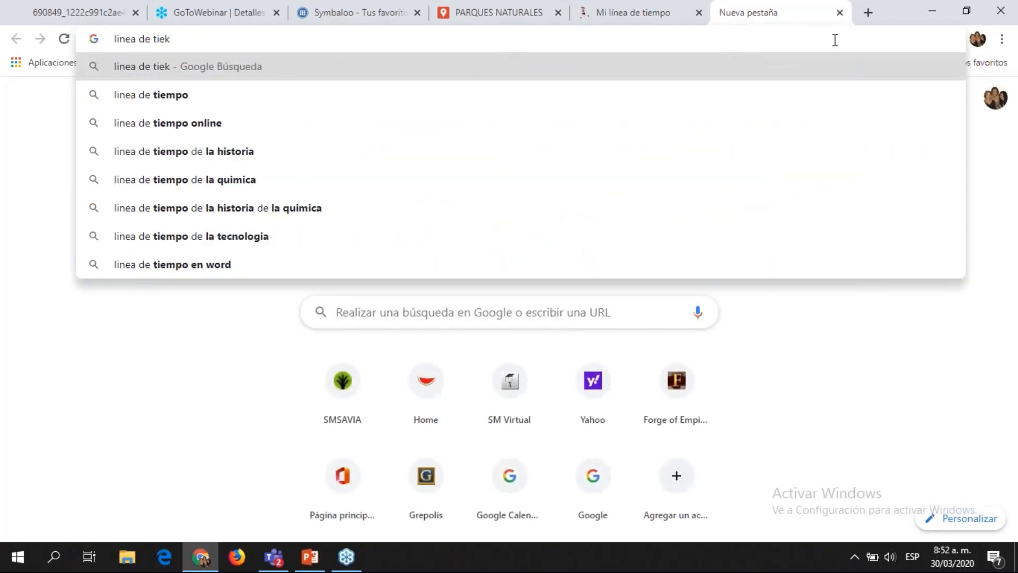
key(BackSpace)
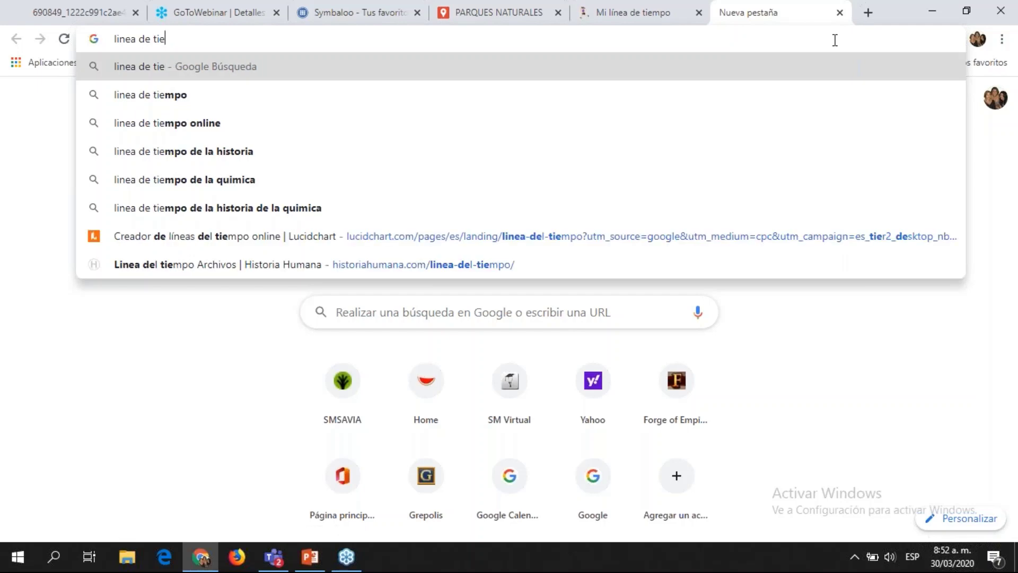
text(mpo)
key(Return)
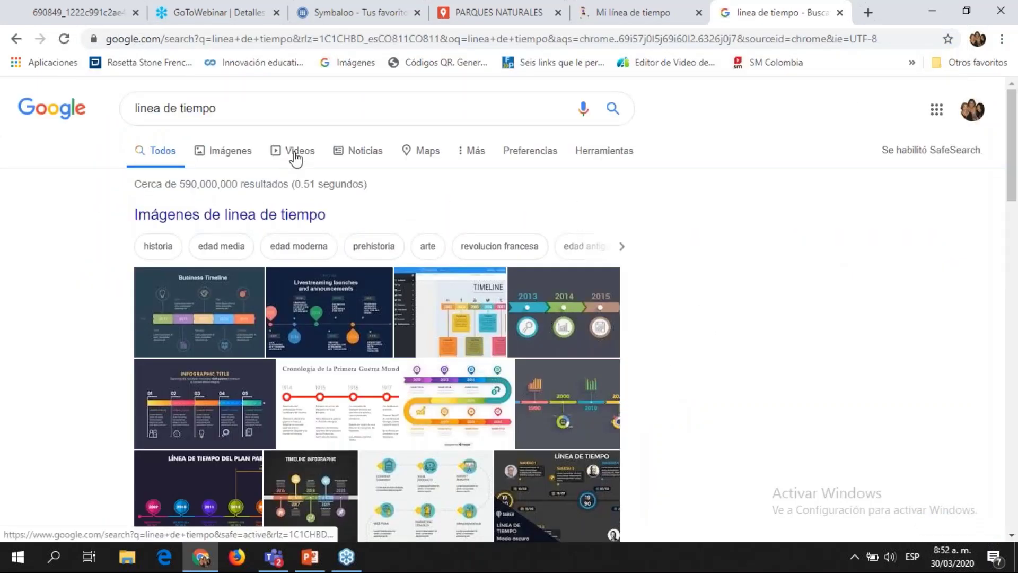
click(293, 151)
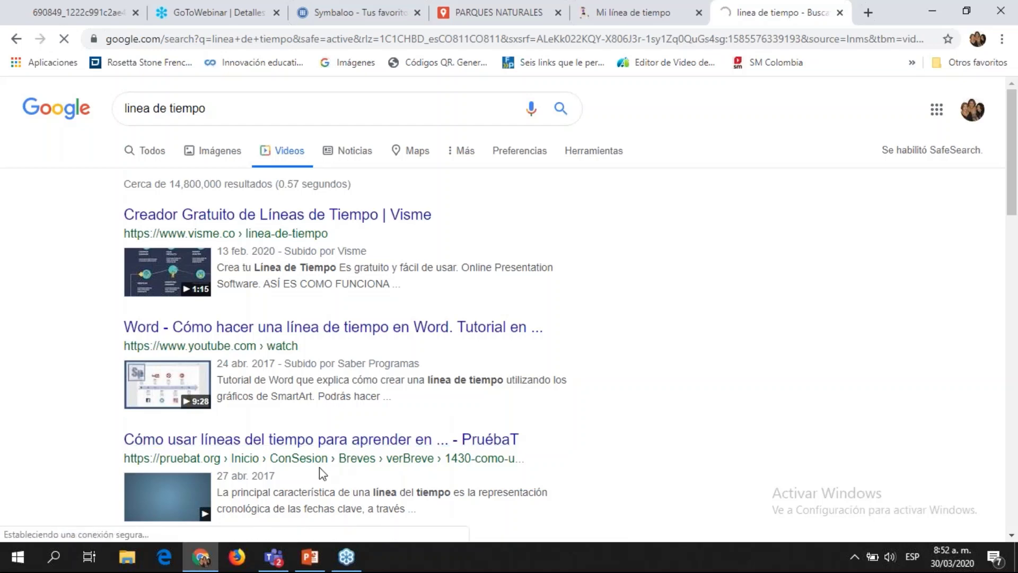
Step: Visit the PruébaT article, go back, and copy the Visme result's link address
click(363, 432)
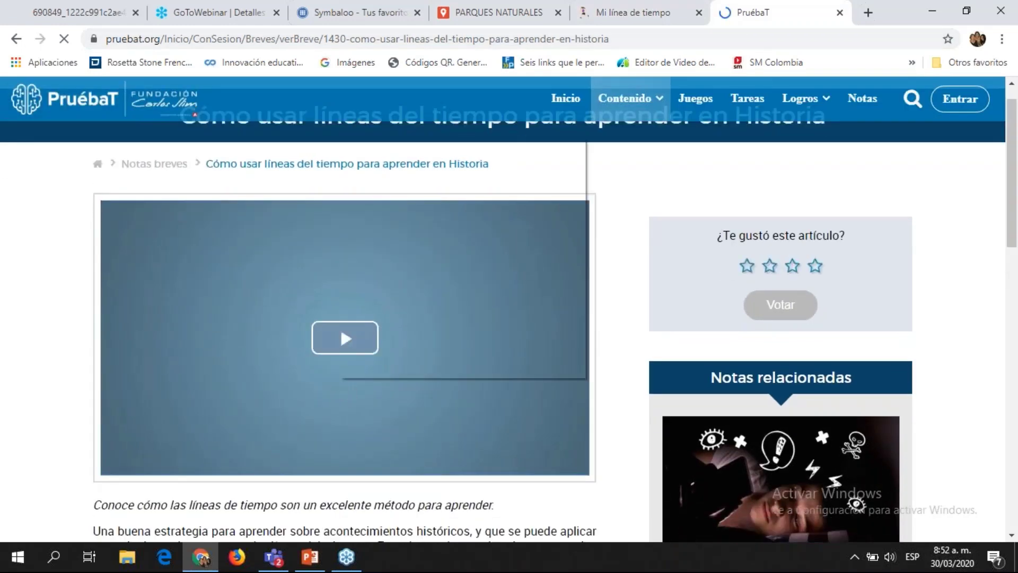
right_click(339, 378)
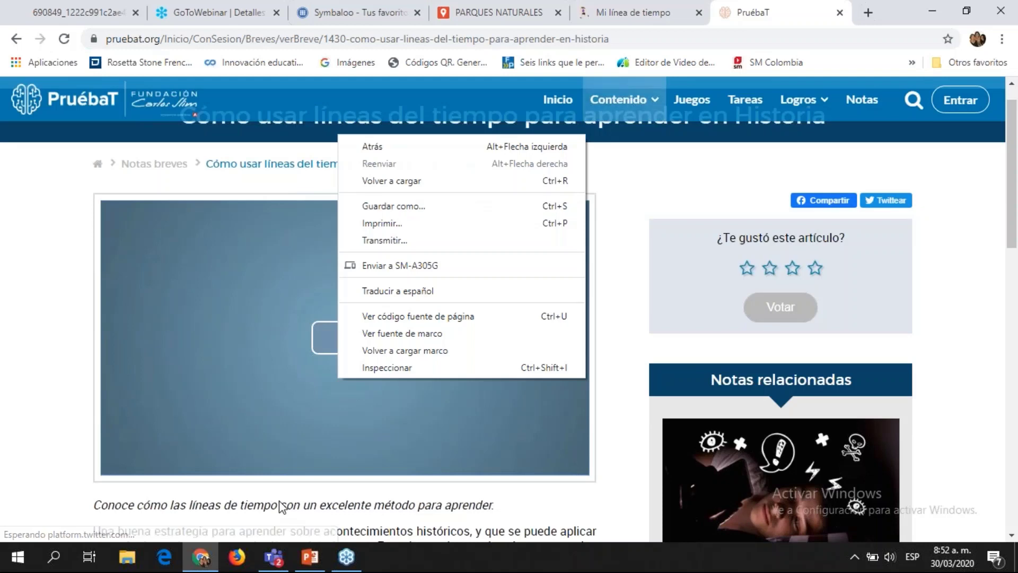
click(16, 38)
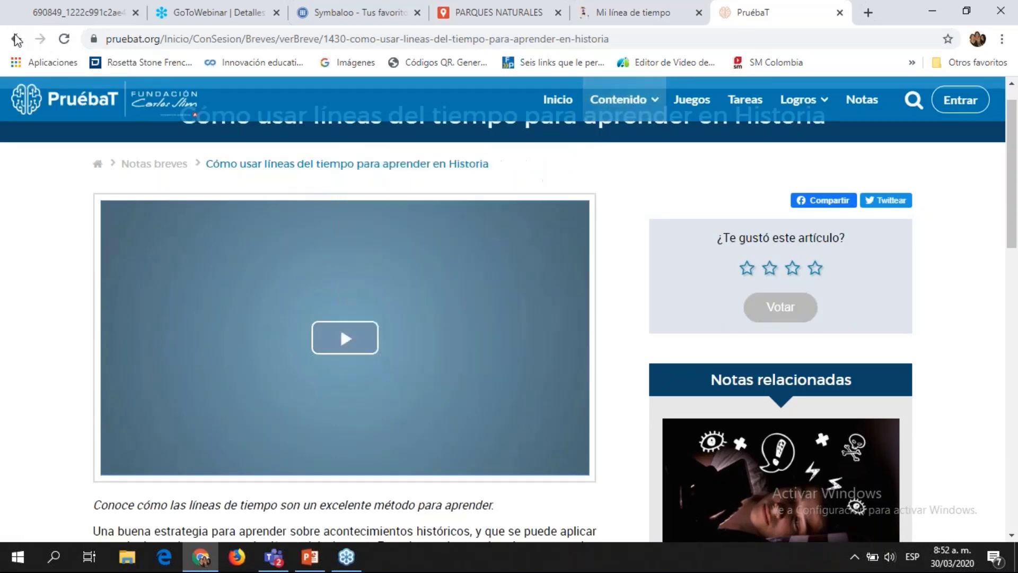
click(16, 38)
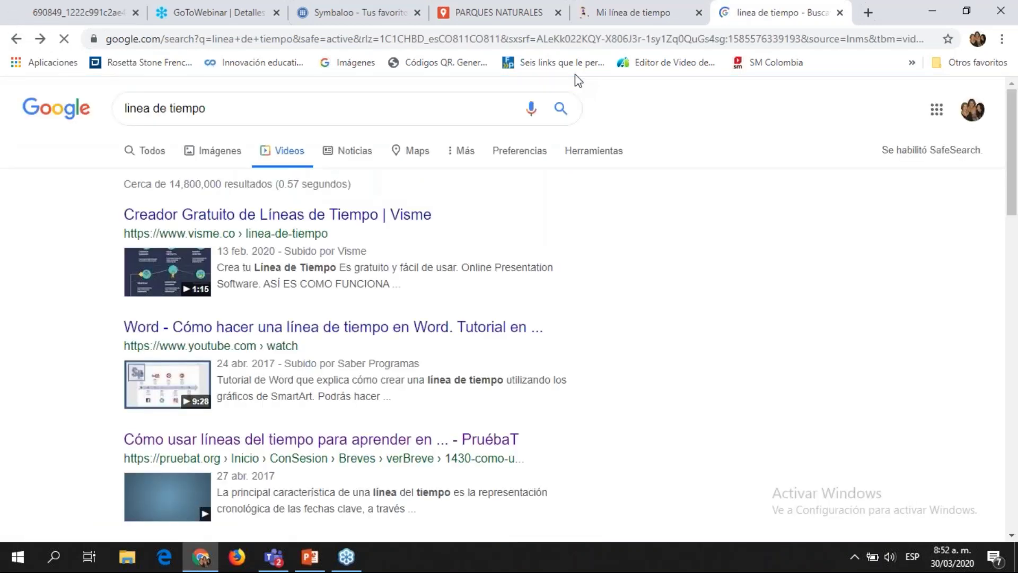
right_click(403, 212)
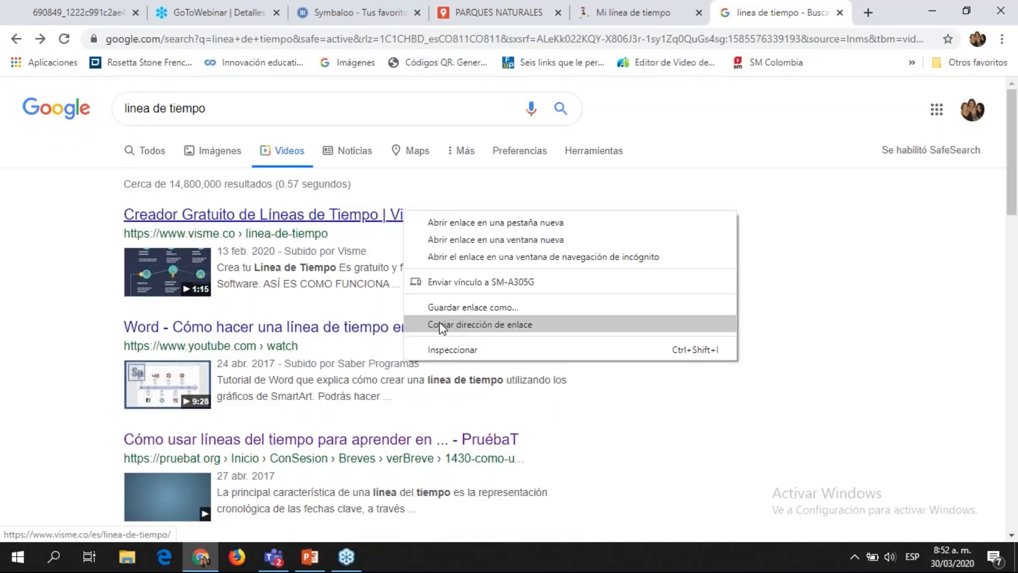
click(439, 324)
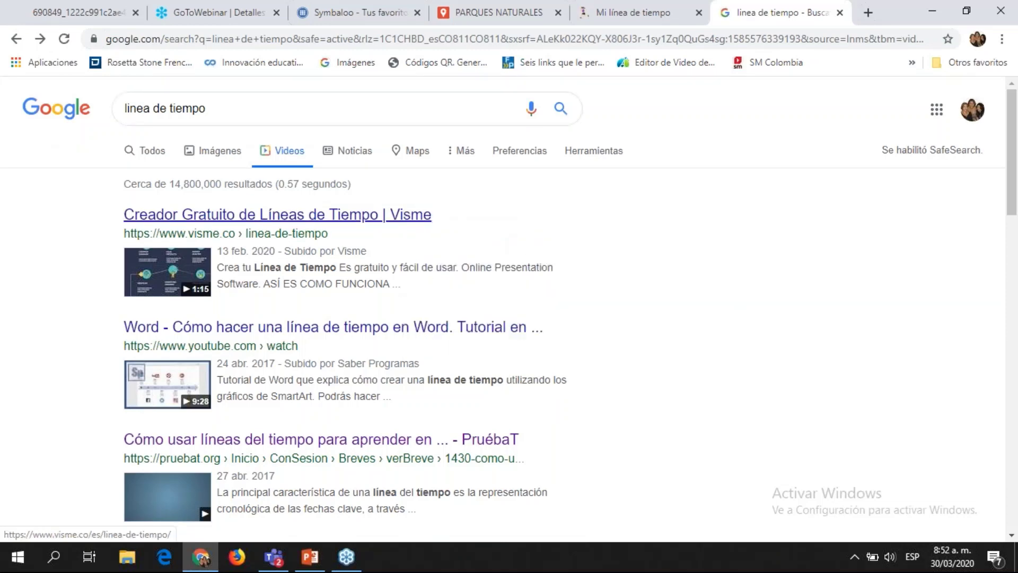
click(606, 6)
Step: Attach the copied Visme URL to the new post and close the Google search tab
click(97, 293)
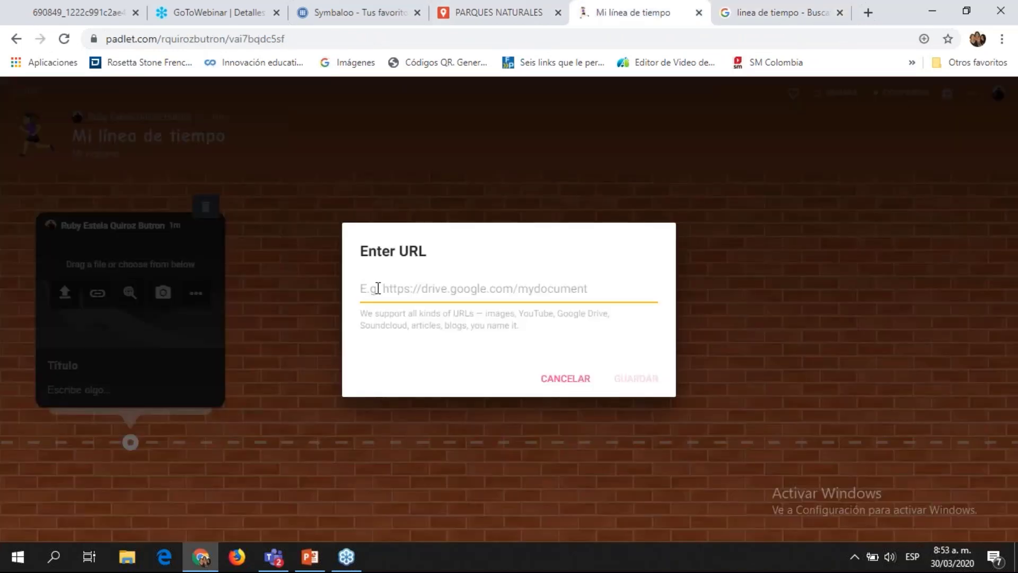
text(https://www.visme.co/es/linea-de-tiempo/)
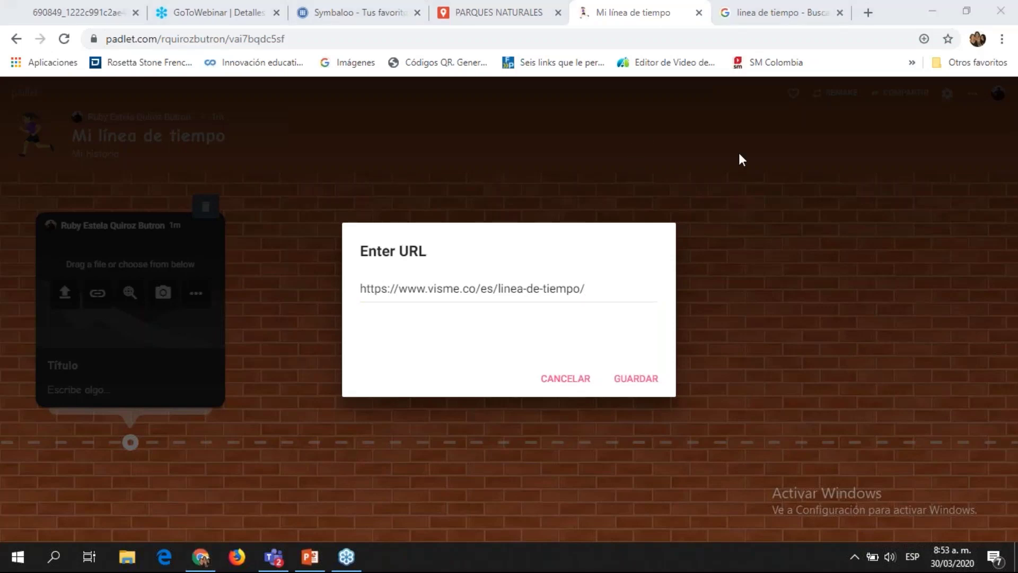
click(631, 383)
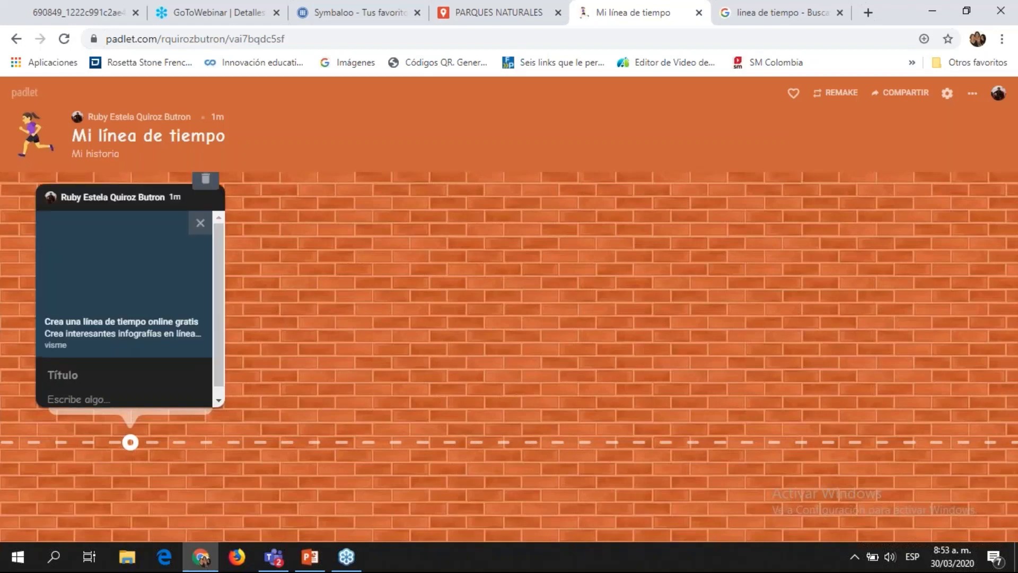
click(840, 13)
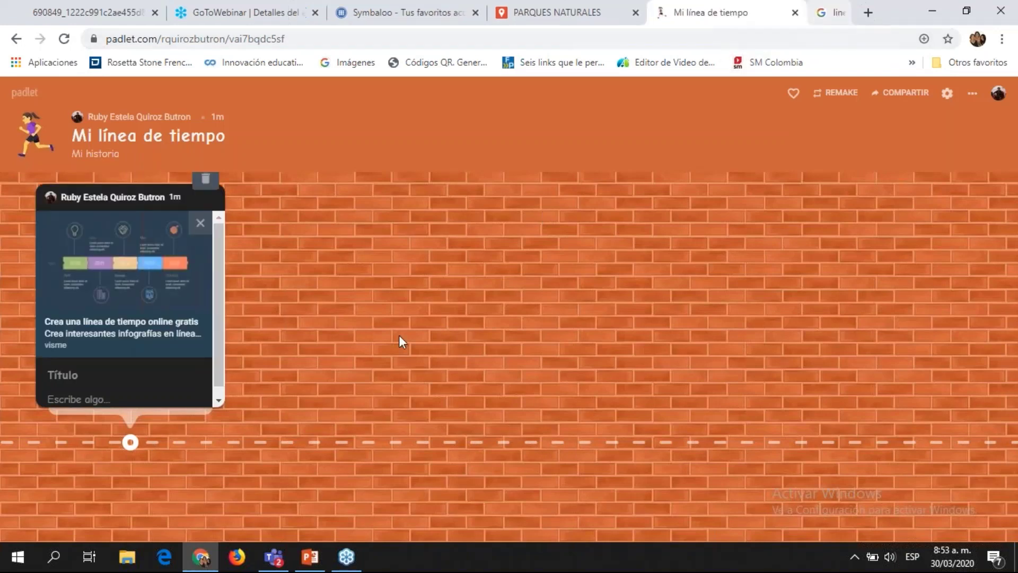
click(132, 403)
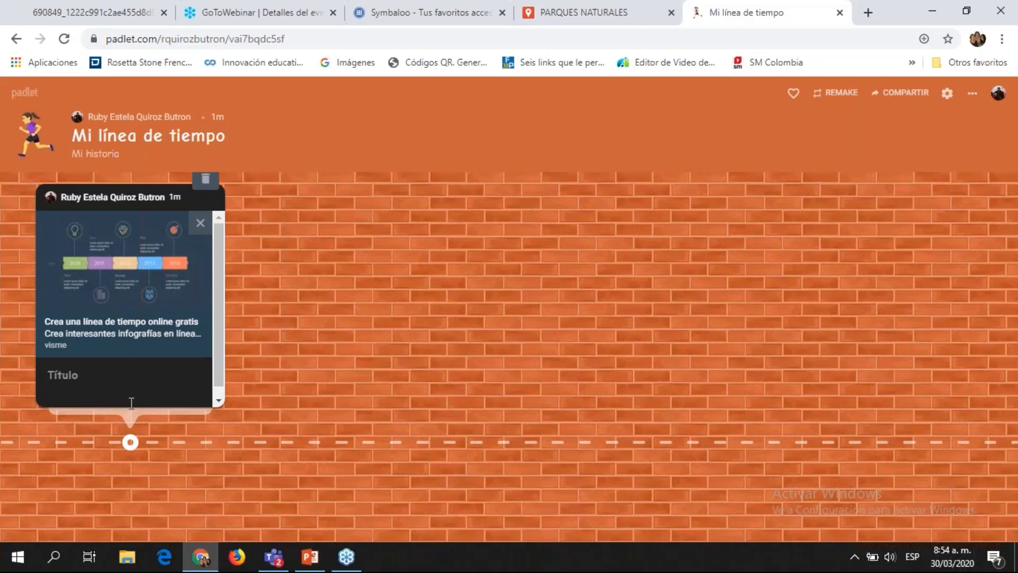
Step: Write 'Línea de tiempo' in the post's body and publish it on the timeline
text(L)
text(íneeas)
key(BackSpace)
key(BackSpace)
key(BackSpace)
text(a de tiempo)
click(286, 392)
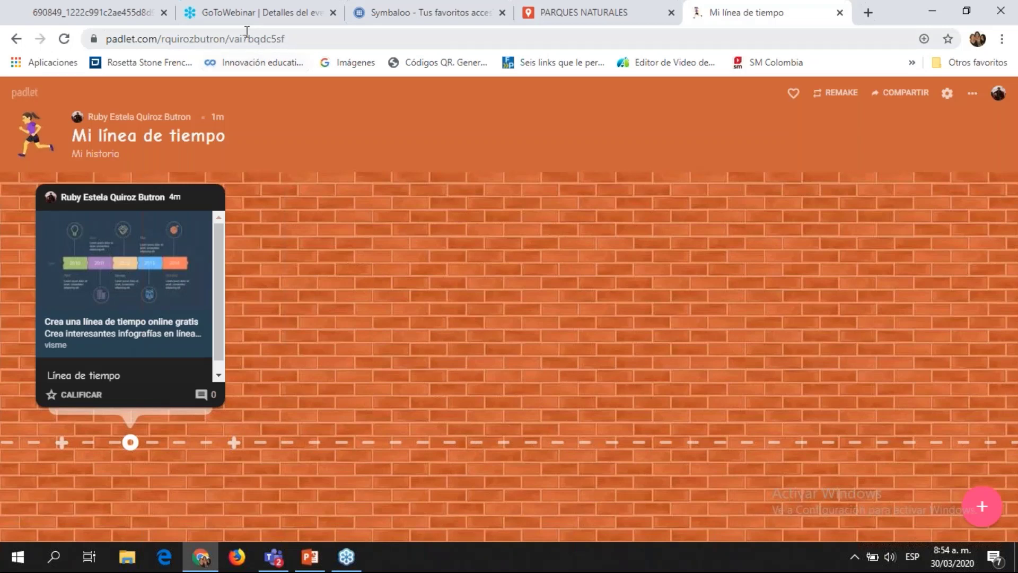
click(296, 38)
click(772, 441)
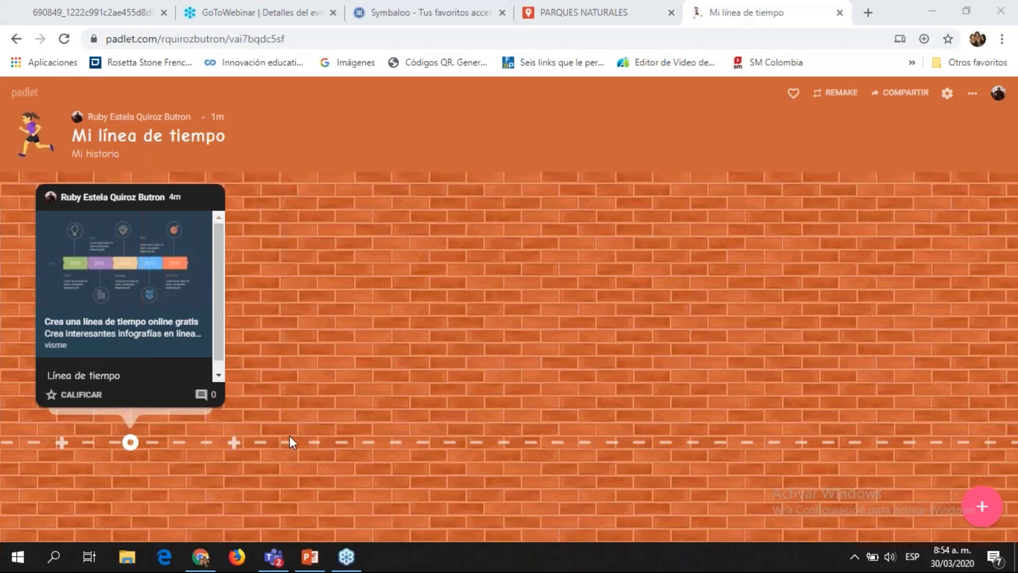
Step: Add a second timeline post with only empty lines in its body
click(238, 444)
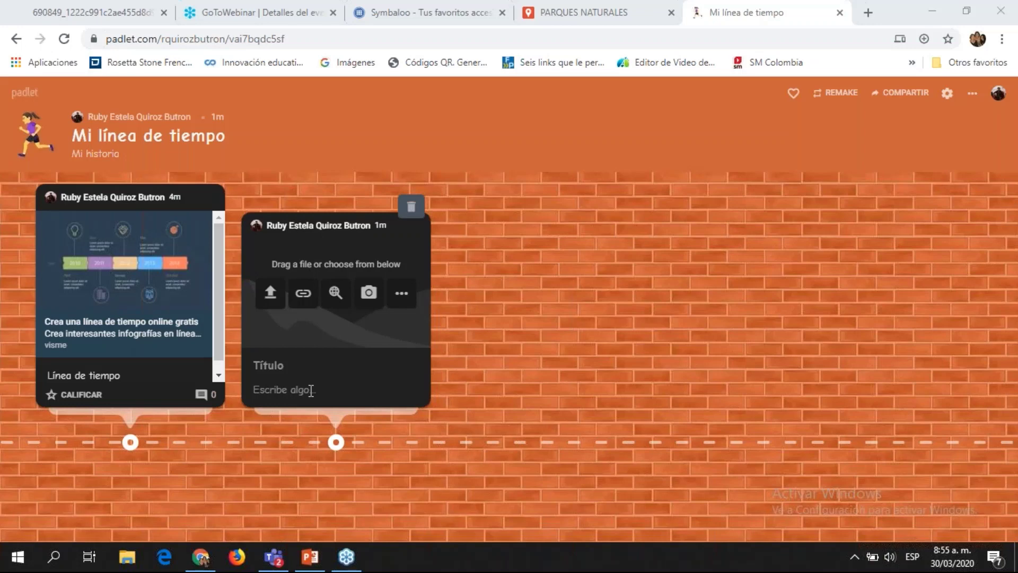
click(311, 390)
key(Return)
key(Return)
key(Return)
key(Return)
key(Return)
key(Return)
key(Return)
key(Return)
key(Return)
key(Return)
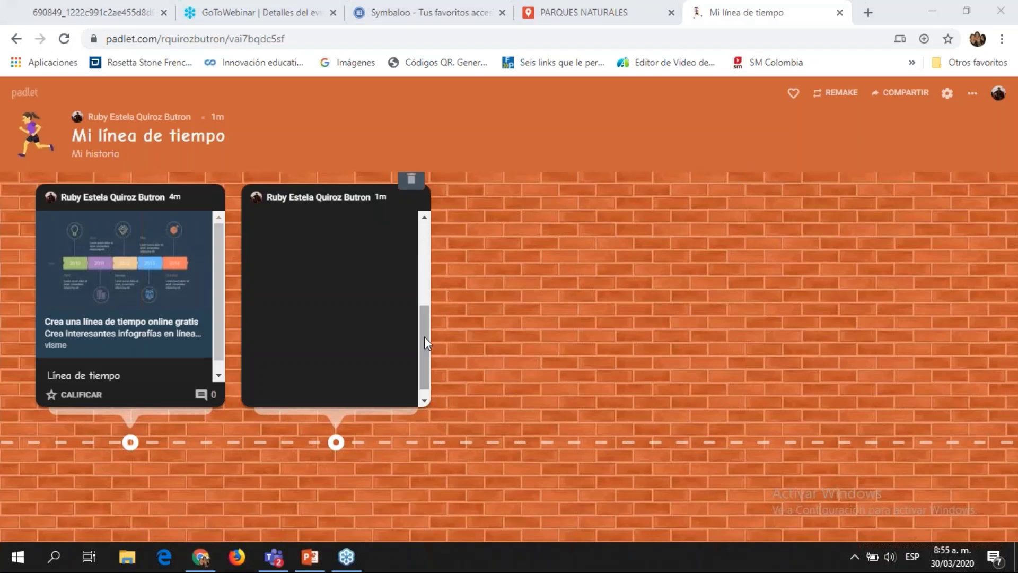
scroll(424, 336, up, 5)
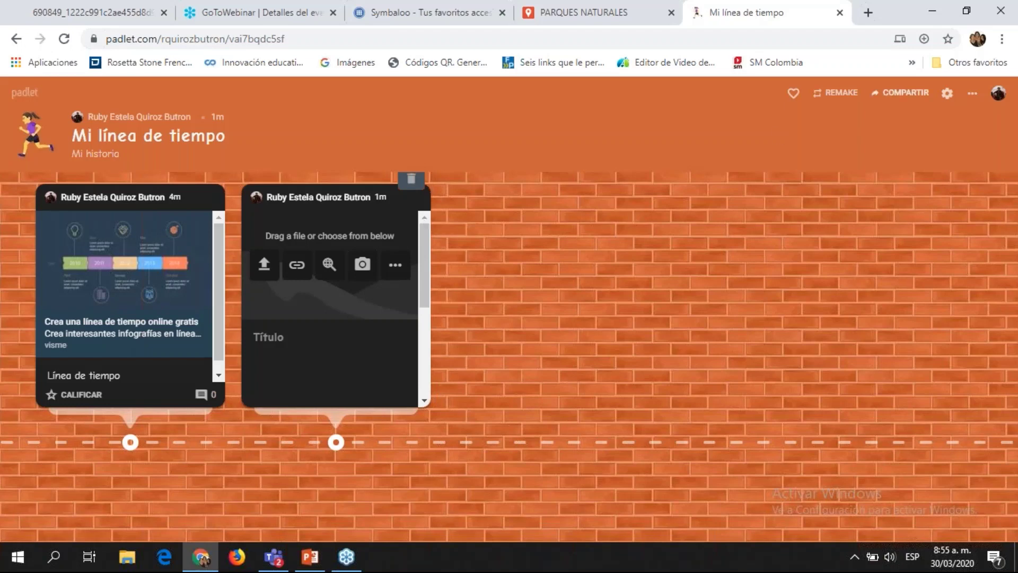
click(973, 94)
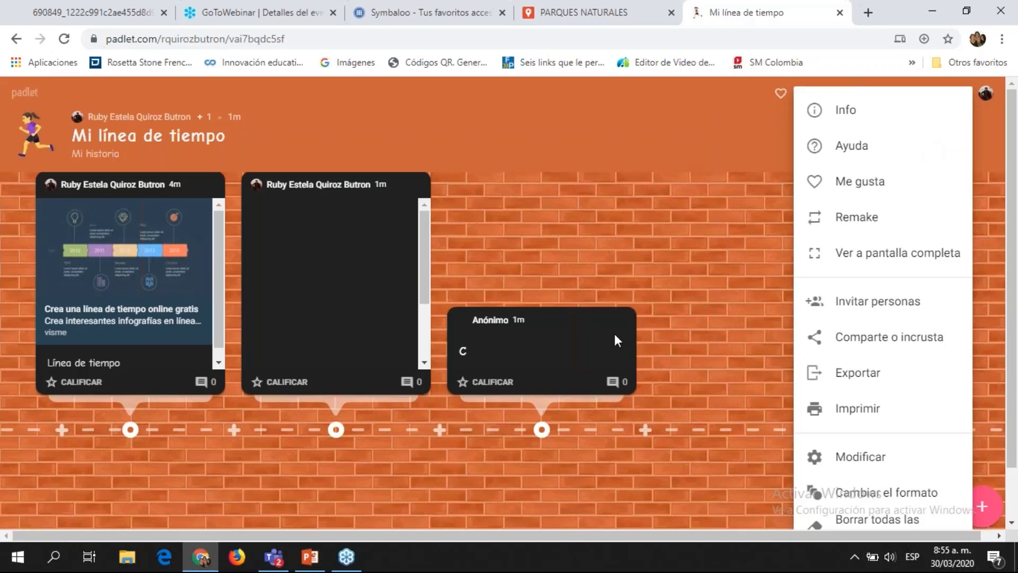
click(464, 385)
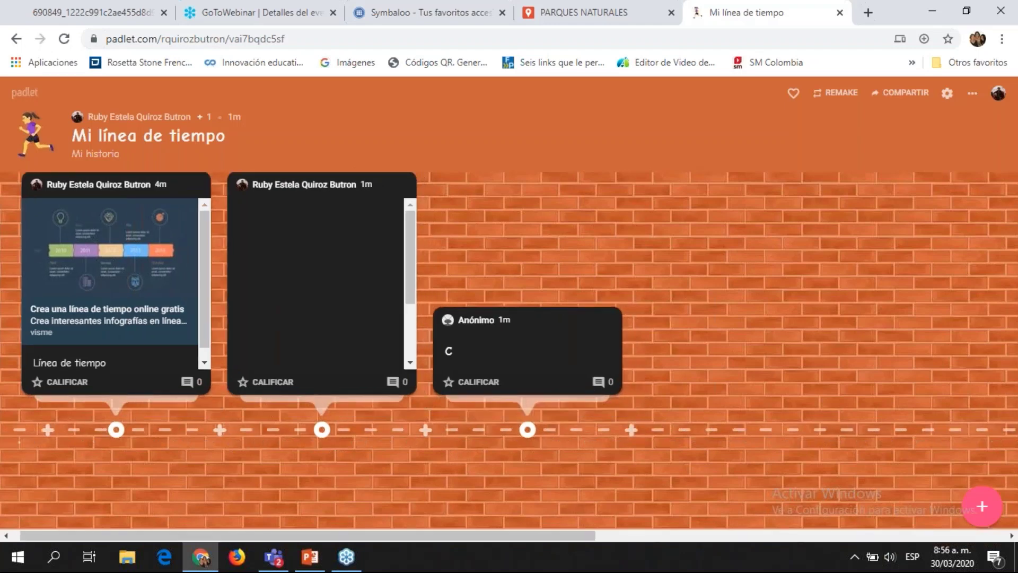
Step: Comment 'Muy bien' on the Anónimo post, then close the comments panel
click(599, 381)
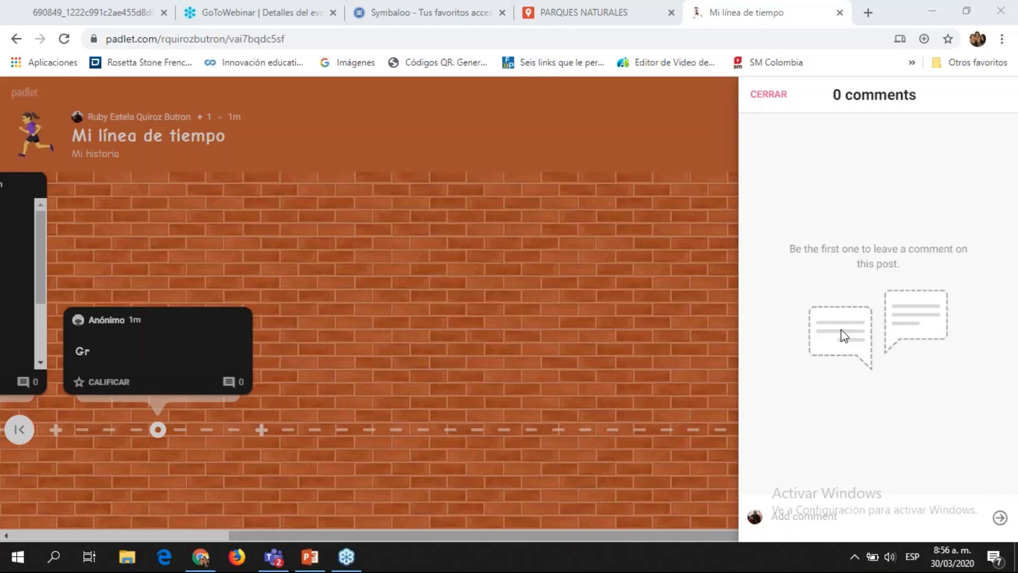
click(836, 536)
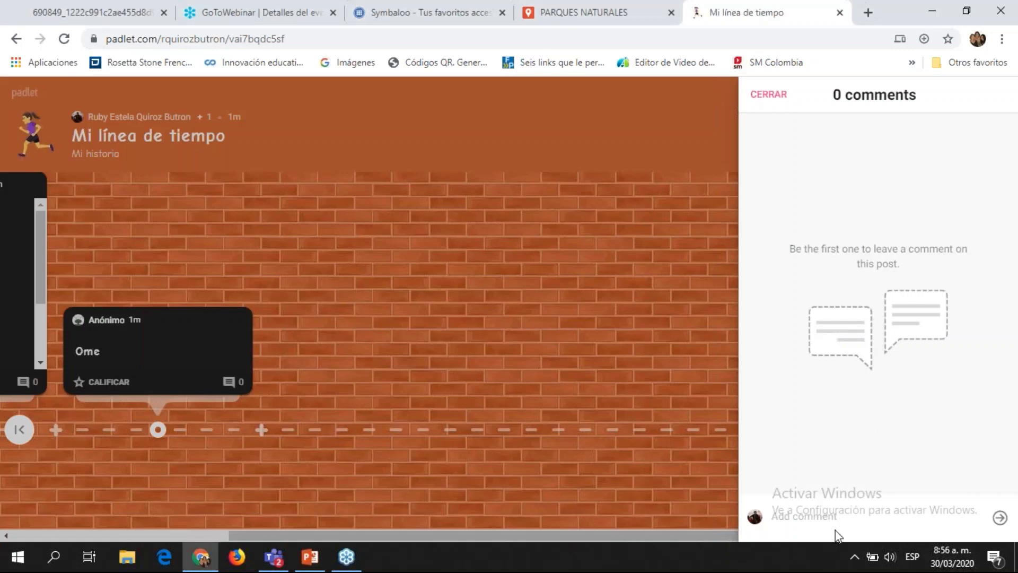
text(Muy bien)
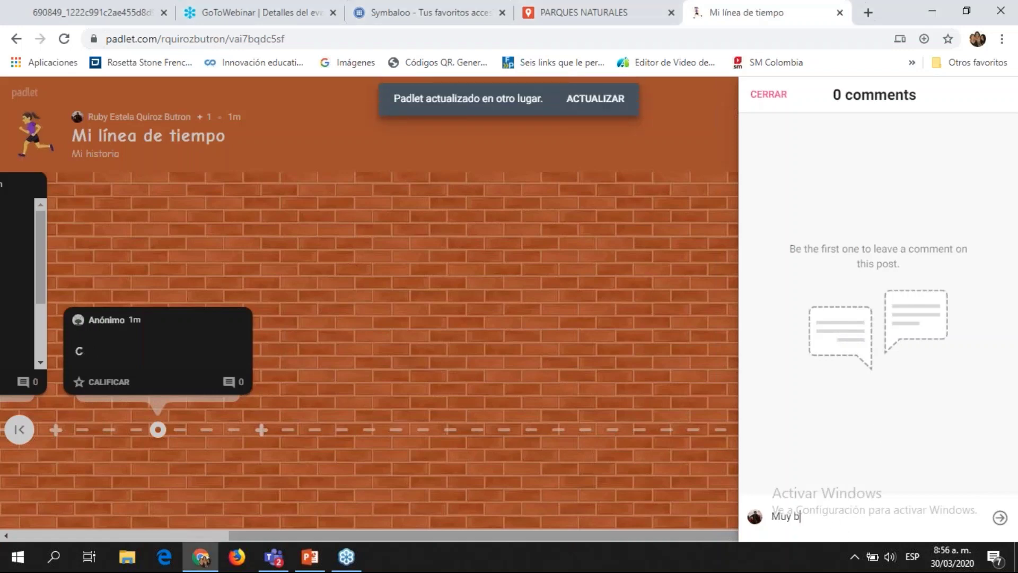
click(1000, 518)
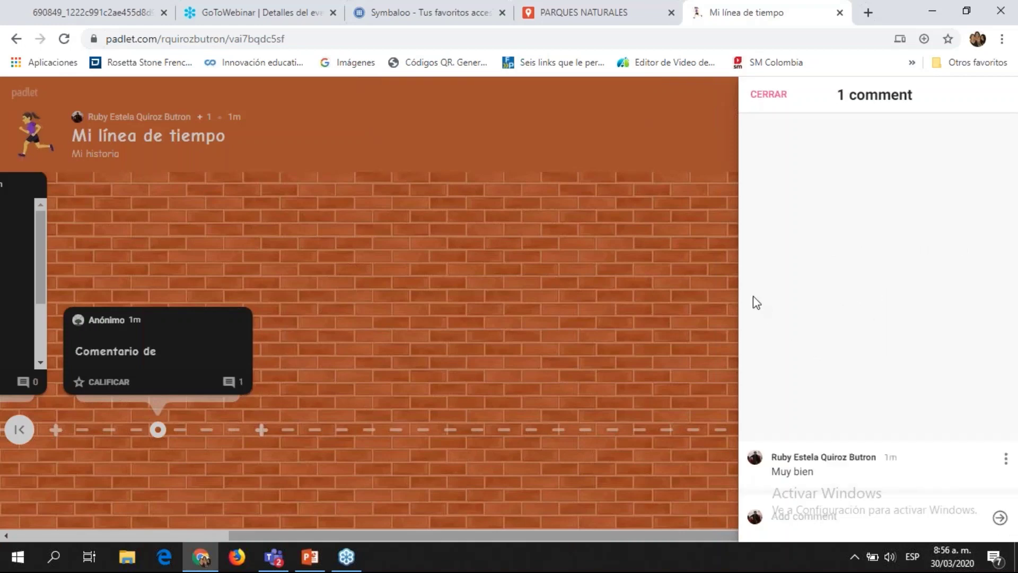
click(768, 94)
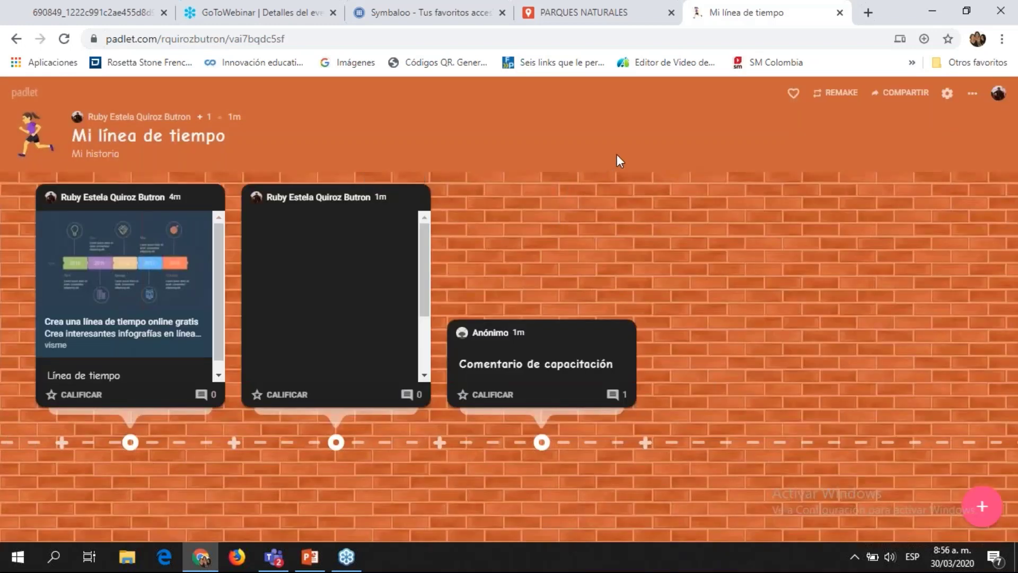
click(612, 395)
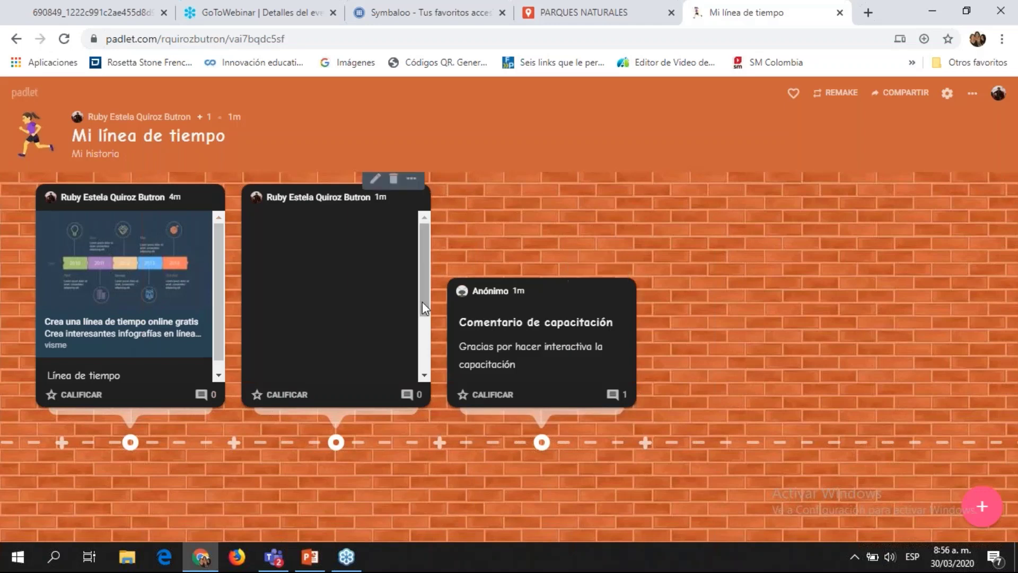
mouse_move(416, 190)
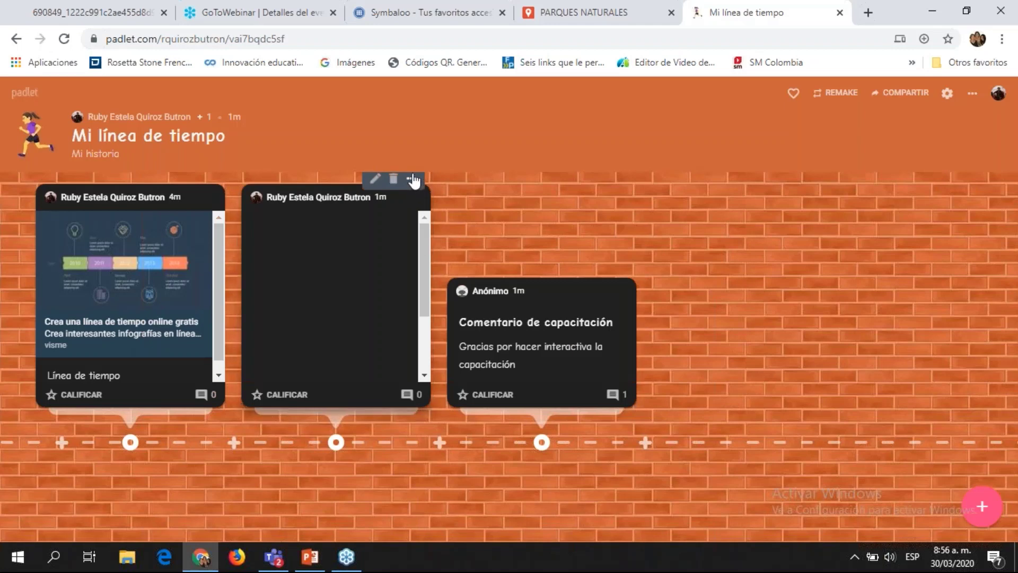
click(413, 182)
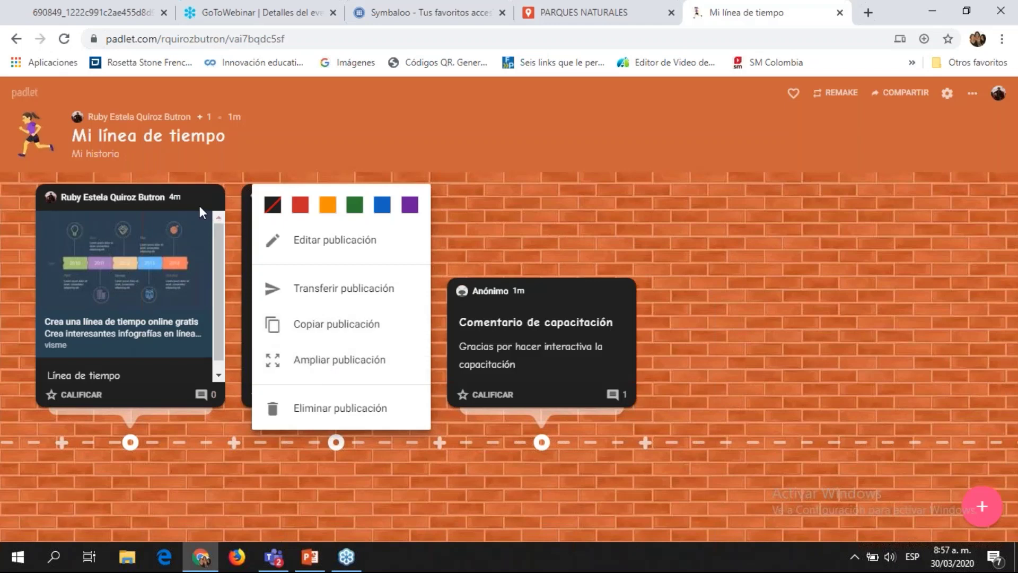
click(209, 188)
click(209, 188)
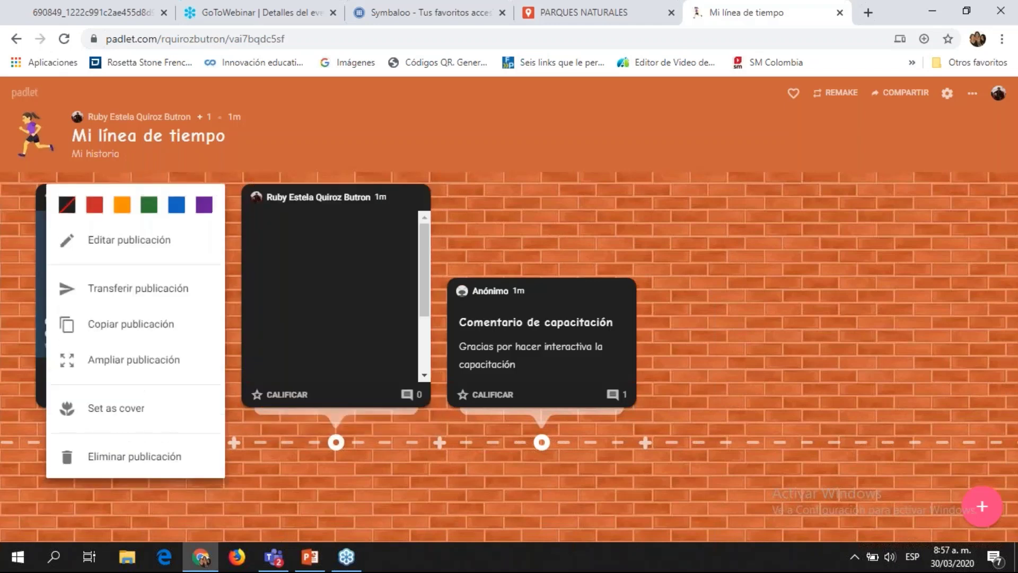
click(140, 359)
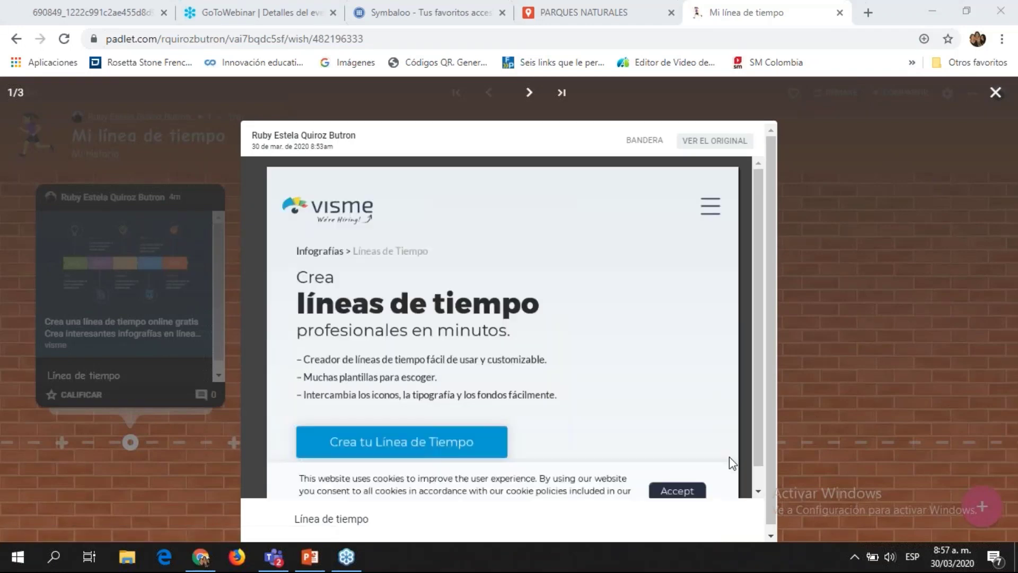
click(760, 492)
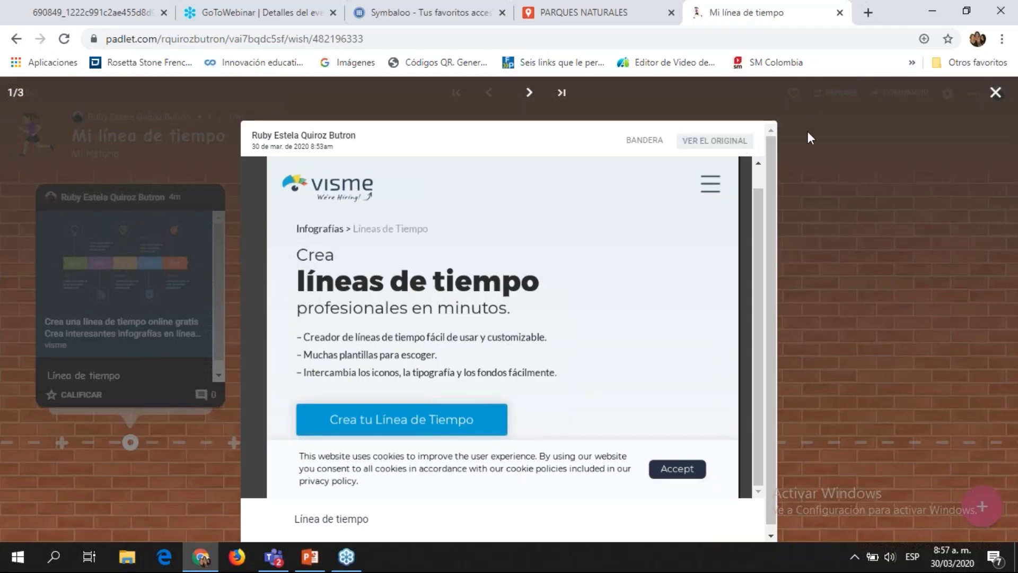
click(994, 93)
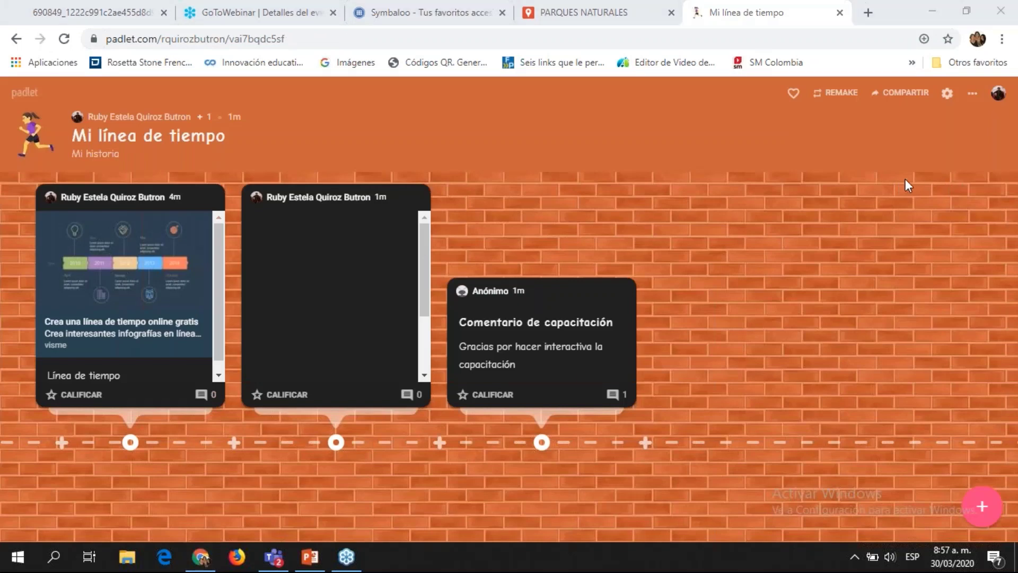
Step: Switch the board to the map format through Cambiar el formato
click(974, 94)
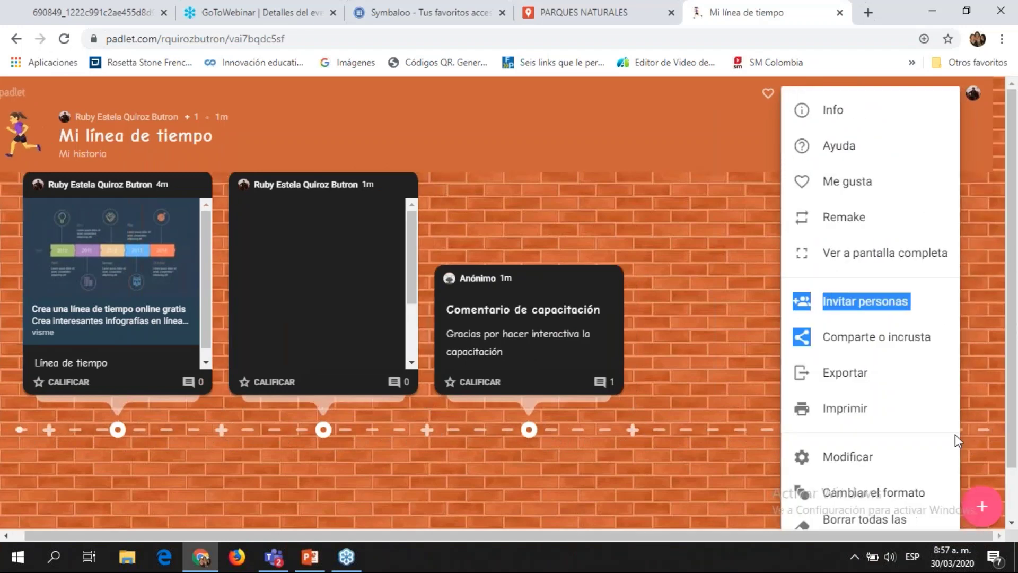
click(957, 440)
click(973, 95)
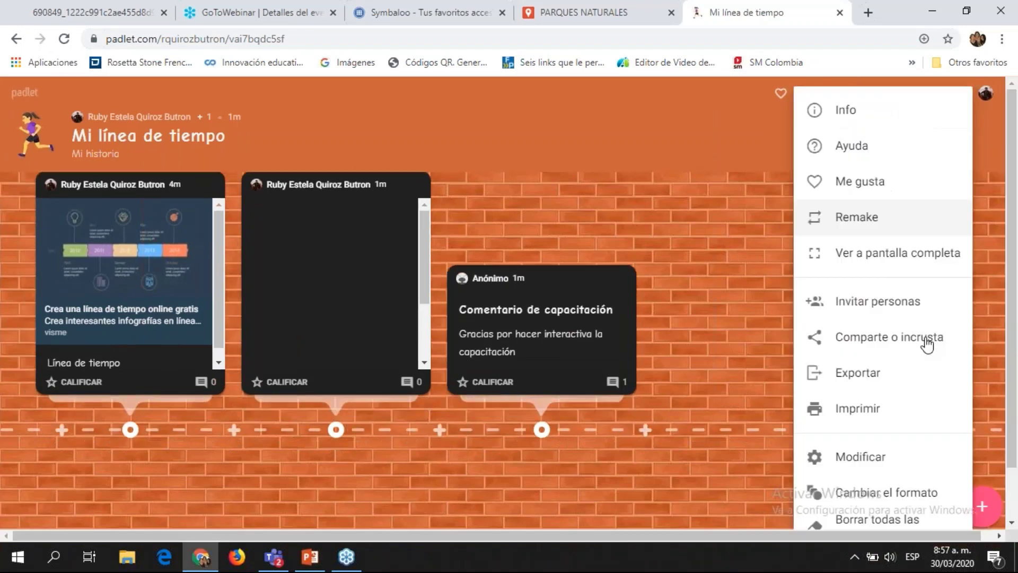
click(904, 493)
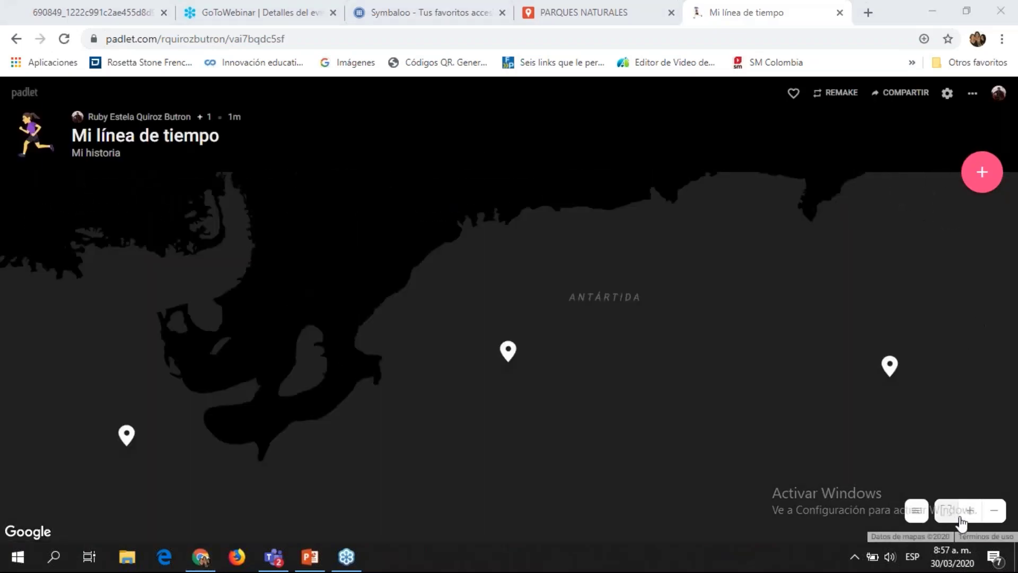
Step: Pan and zoom out the map, cancel a location pick, and reopen the board formats
drag(859, 221, 853, 258)
triple_click(807, 154)
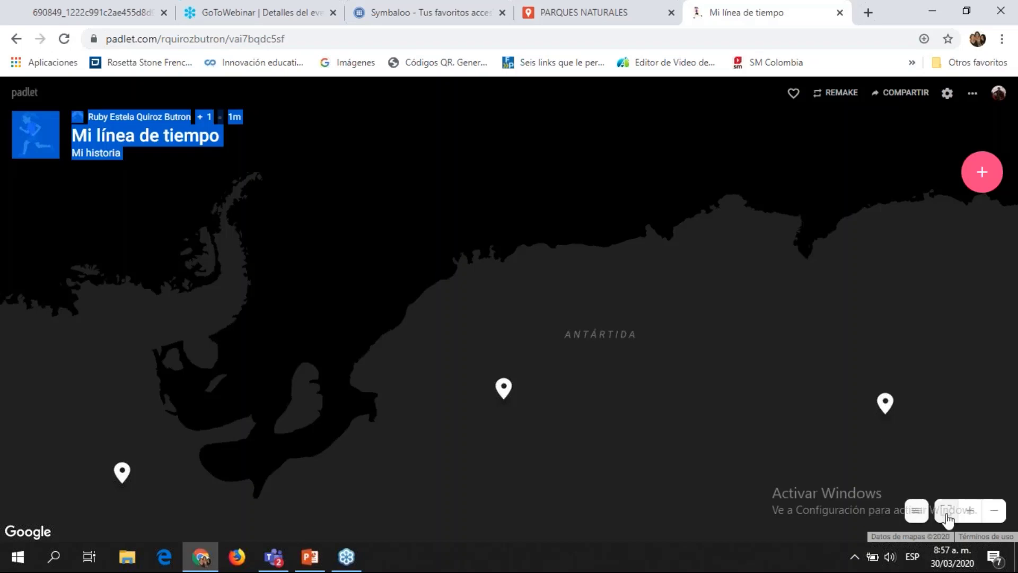
click(994, 512)
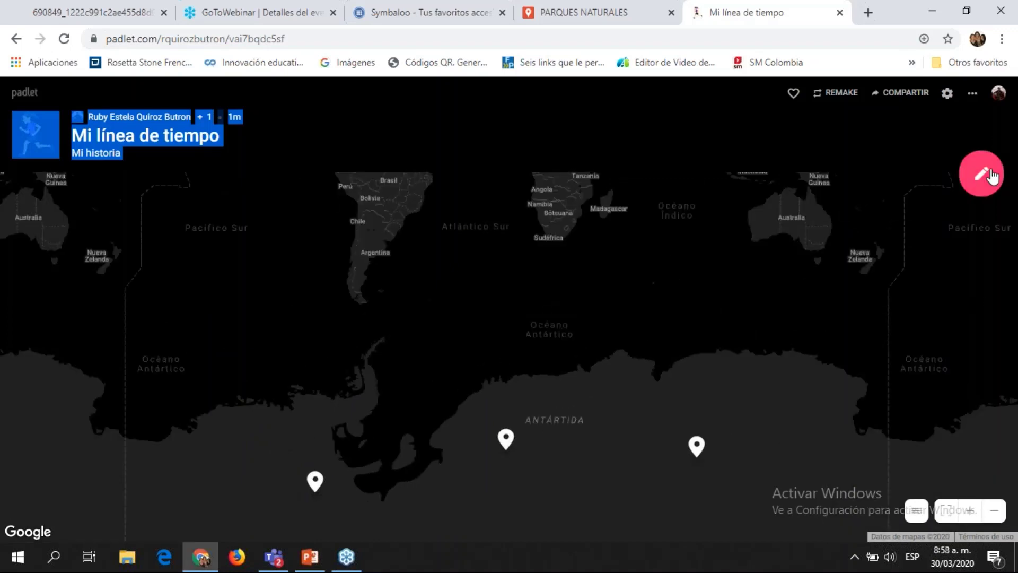
click(989, 175)
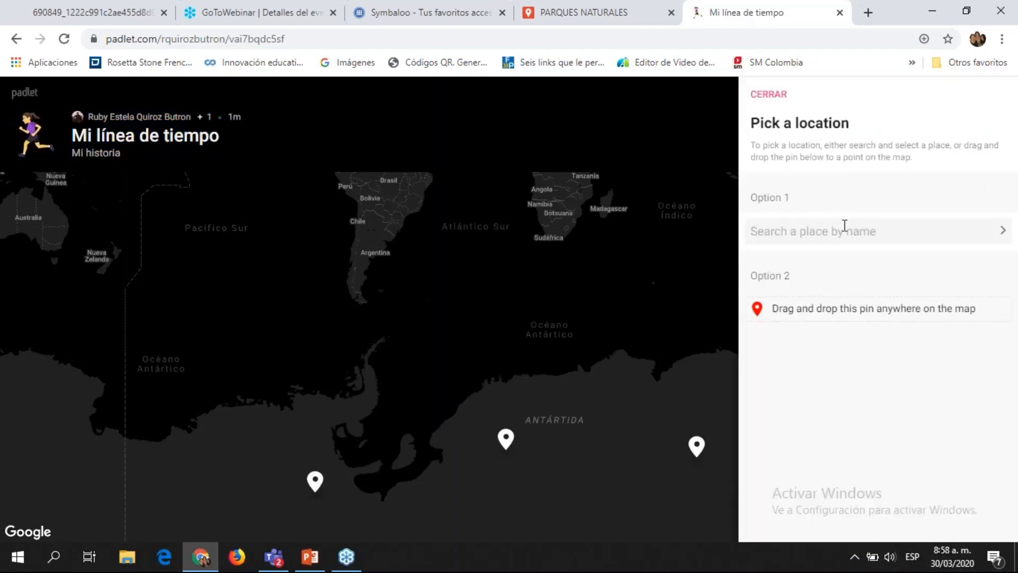
click(768, 96)
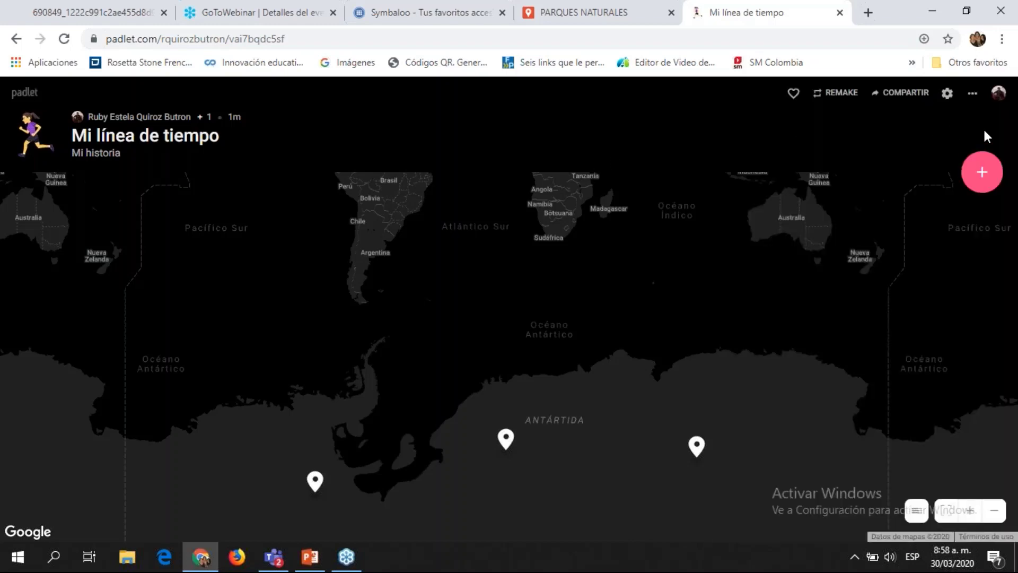
click(972, 96)
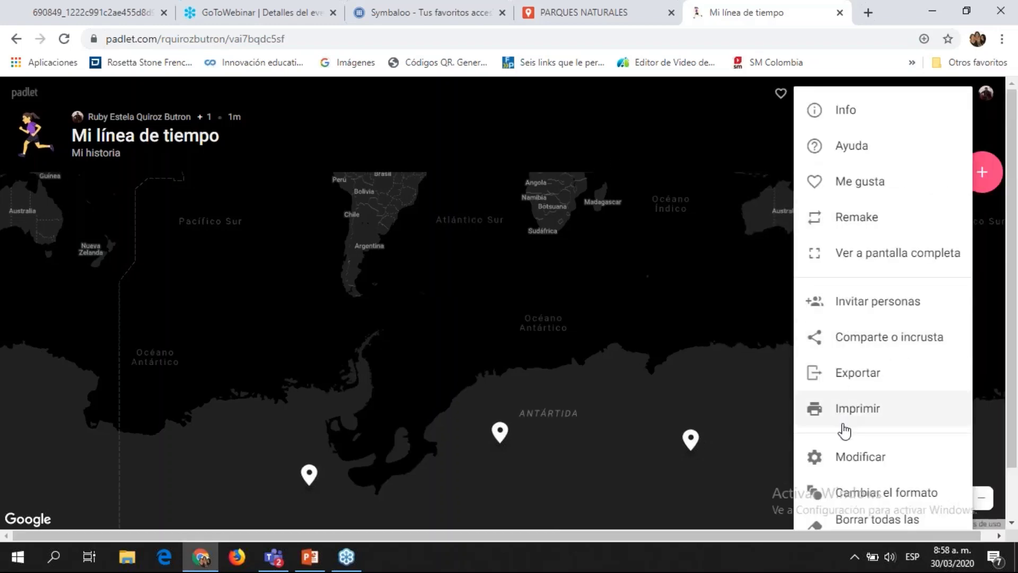
click(853, 493)
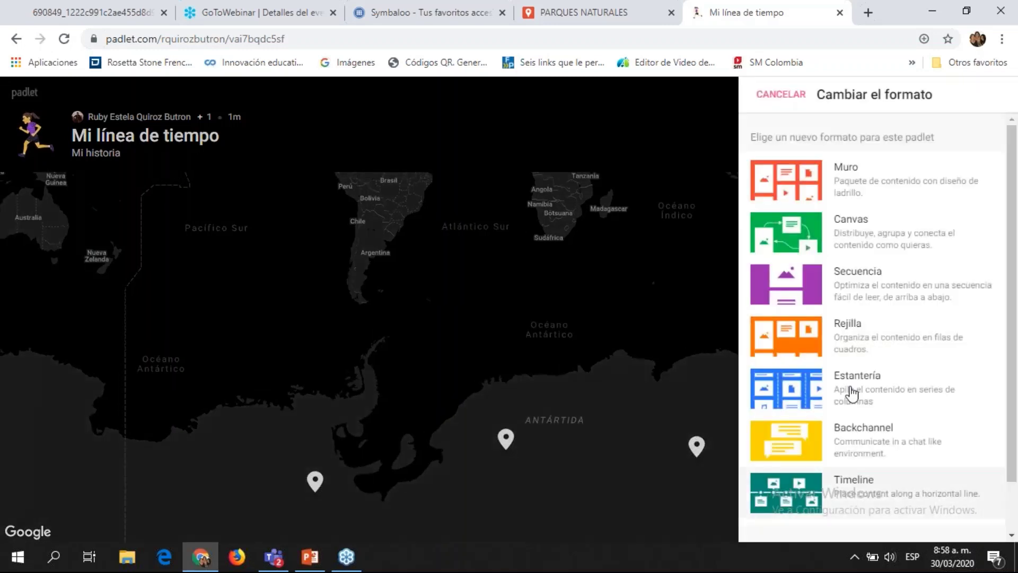
Step: Switch the board to Estantería format and add a column named 'Línea de tiempo'
click(784, 386)
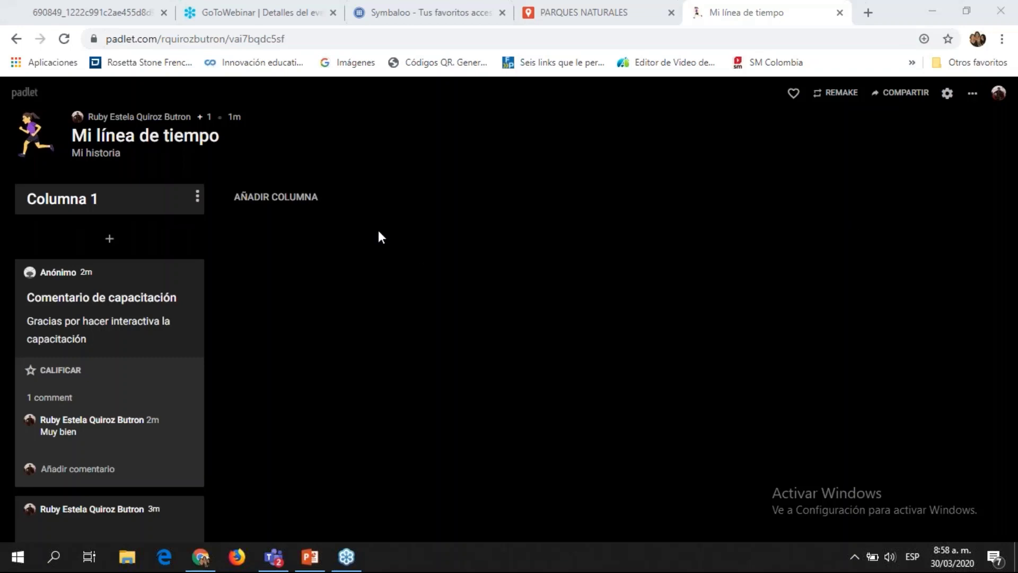
click(275, 198)
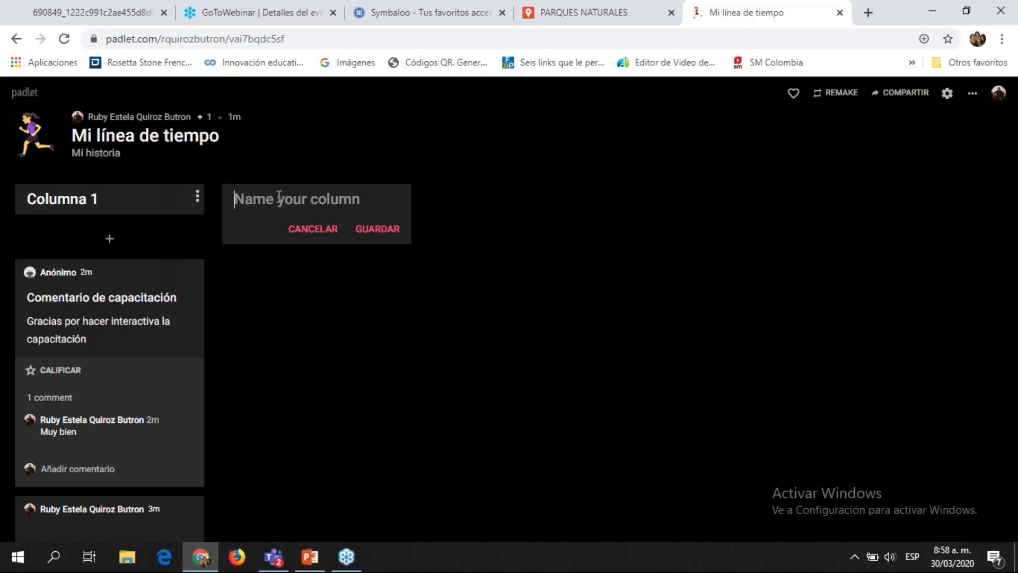
text(Línea de )
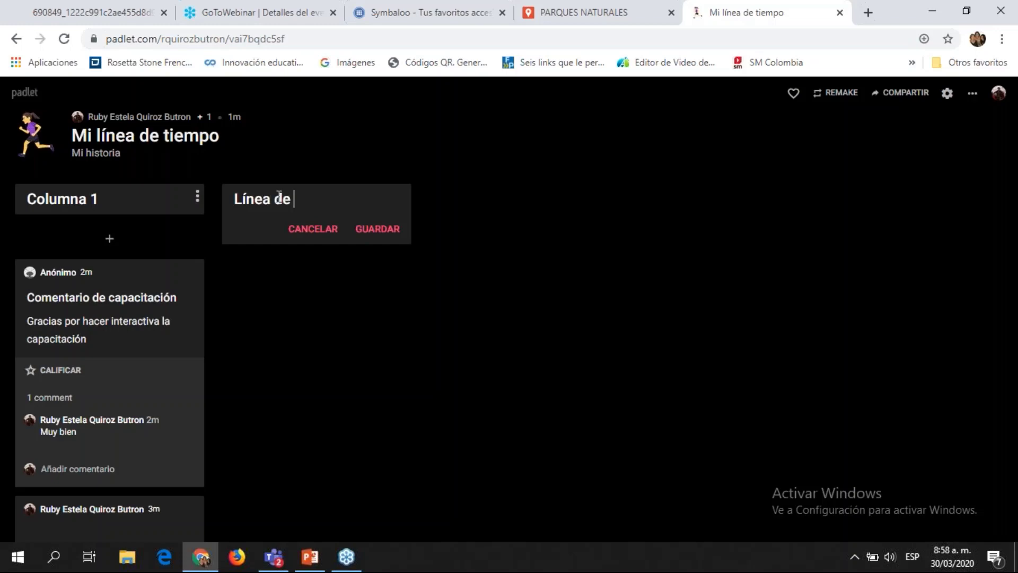
text(tiempo)
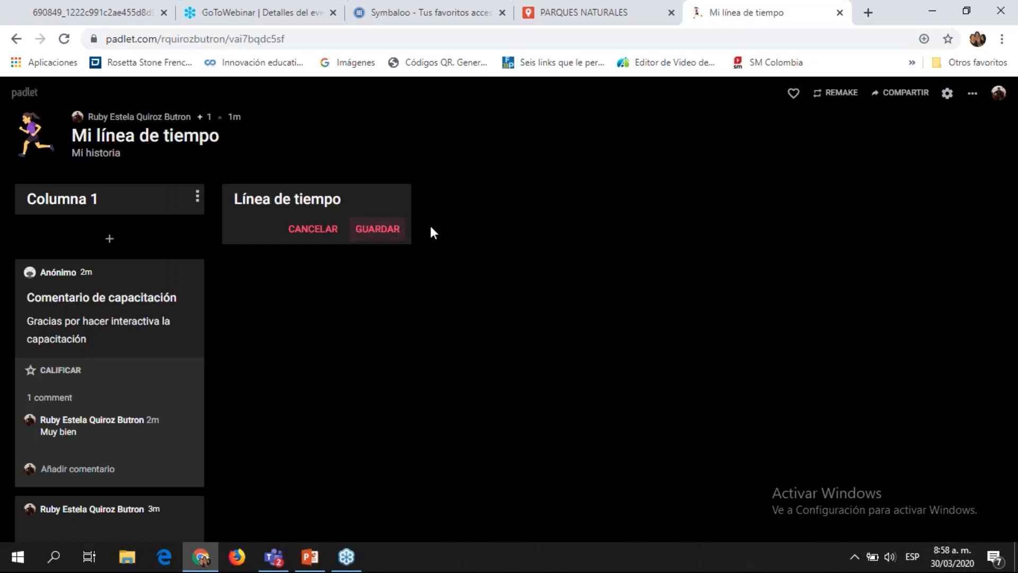
click(398, 233)
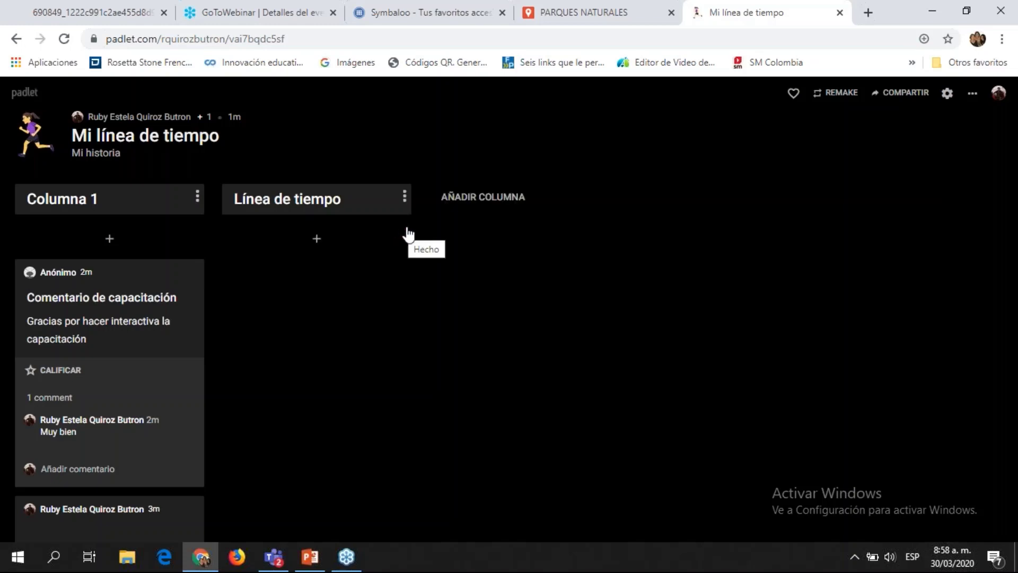
Step: Add a column named 'Recorrido geográfico'
click(480, 202)
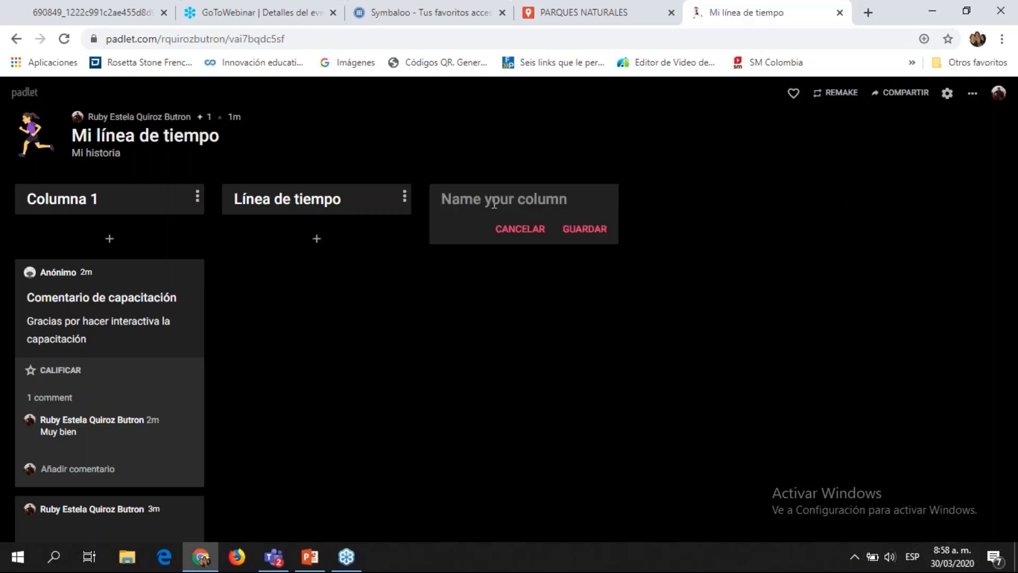
text(Recorrifo)
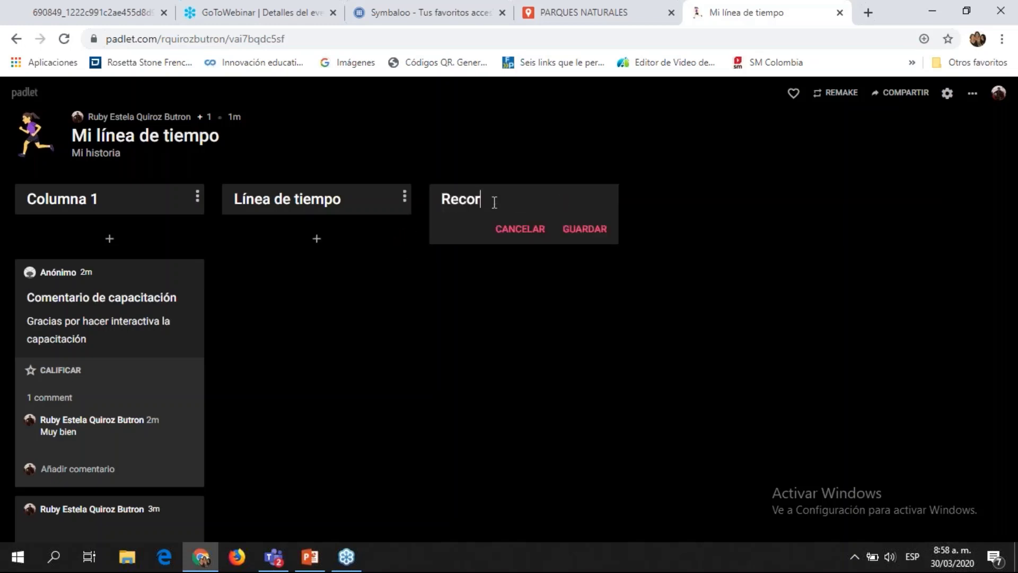
key(BackSpace)
key(BackSpace)
key(BackSpace)
text(dom geogr)
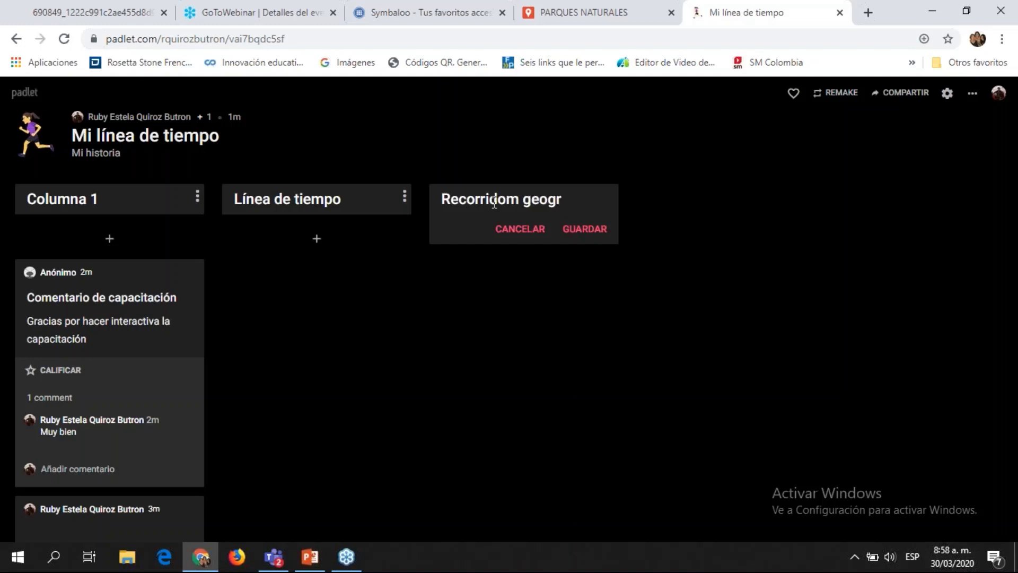
text(áfico)
key(BackSpace)
key(BackSpace)
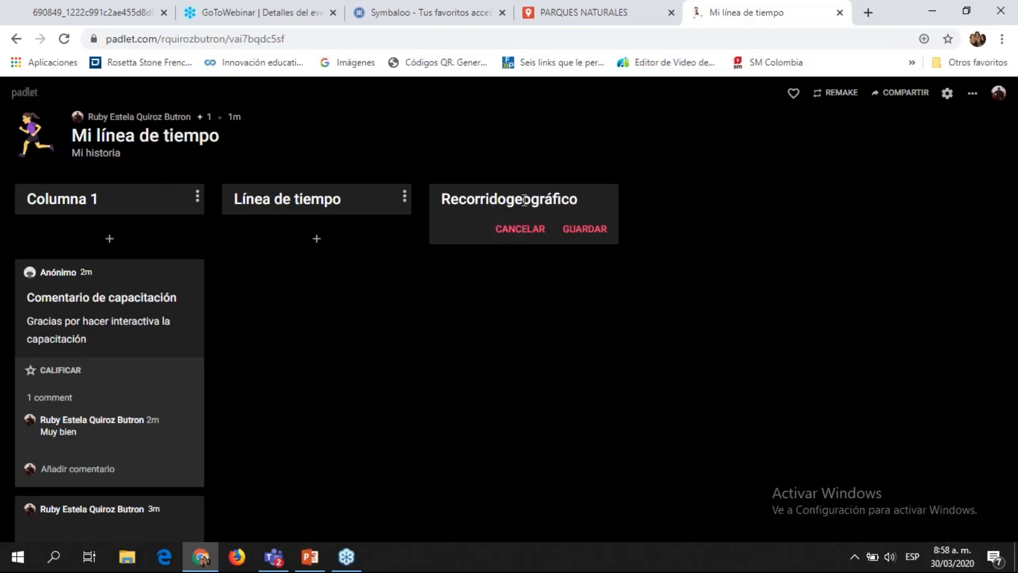
click(598, 231)
Step: Add a fourth column named 'Vi9deo conclusión'
click(670, 197)
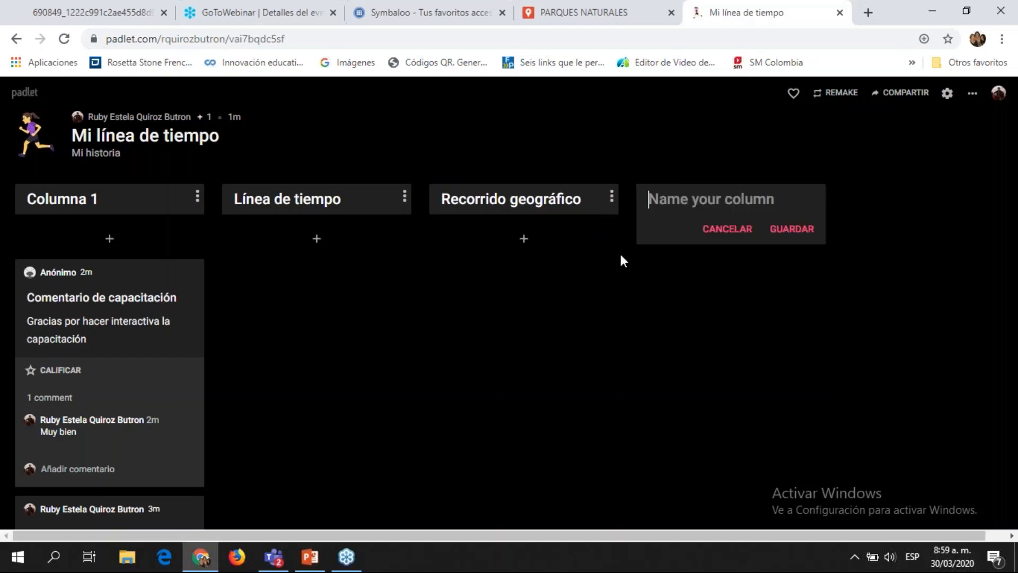
text(Vi9deo c)
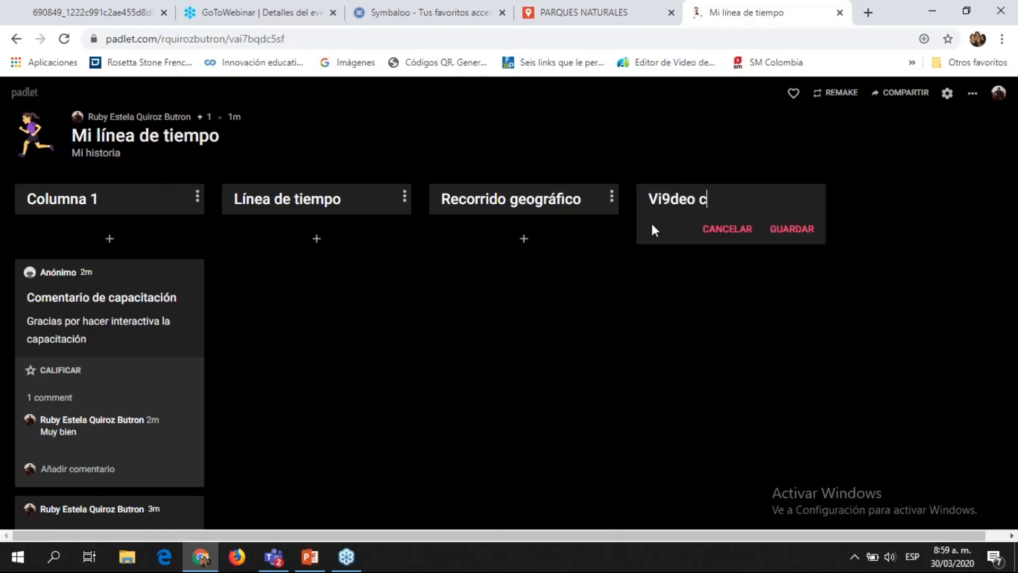
text(onclu)
key(BackSpace)
text(lusion)
key(BackSpace)
key(BackSpace)
key(BackSpace)
text(p)
key(BackSpace)
text(ión)
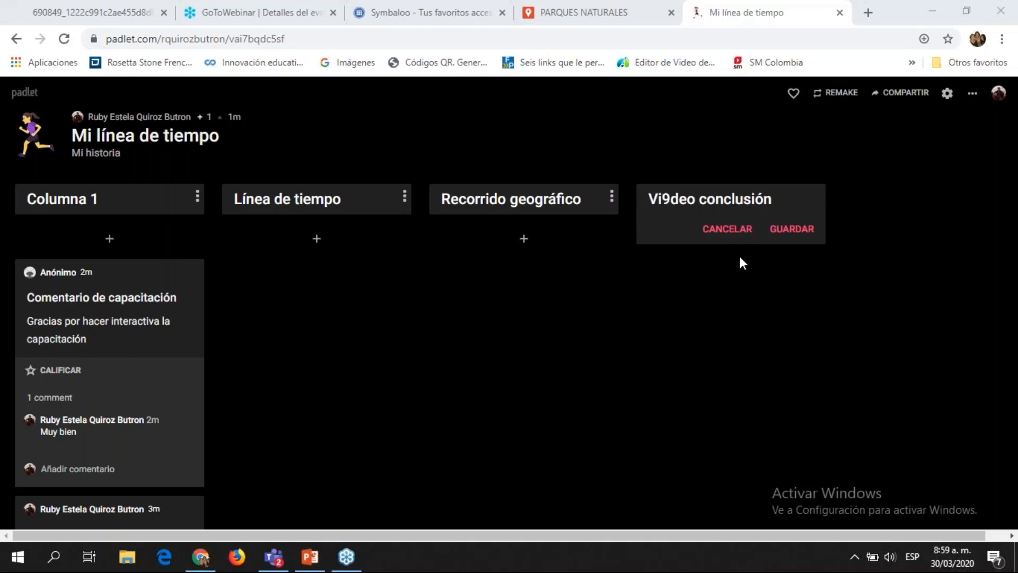
click(802, 231)
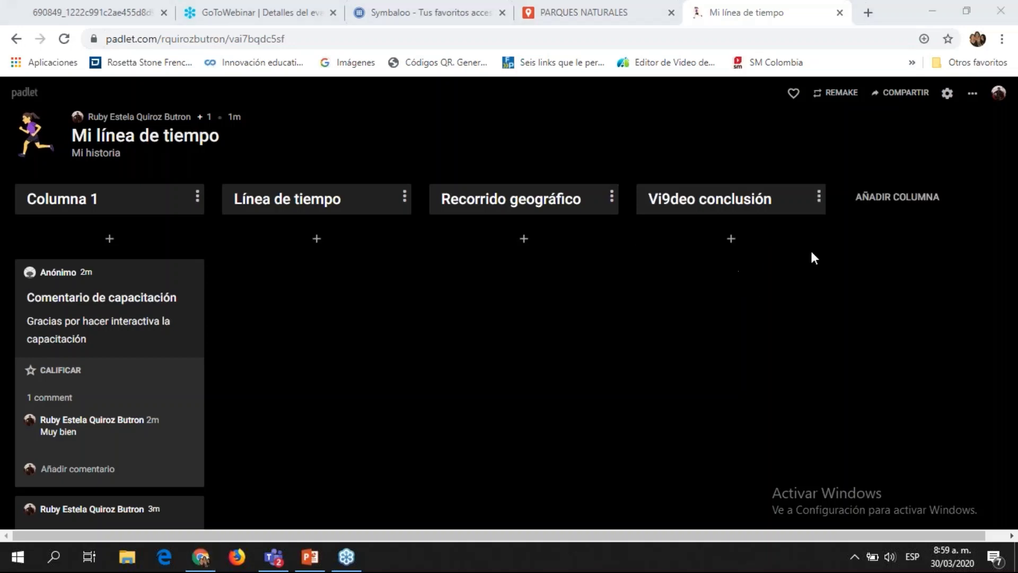
Step: Publish a 'Sube aquí tu línea' post under Línea de tiempo, then begin a second blank post
click(319, 242)
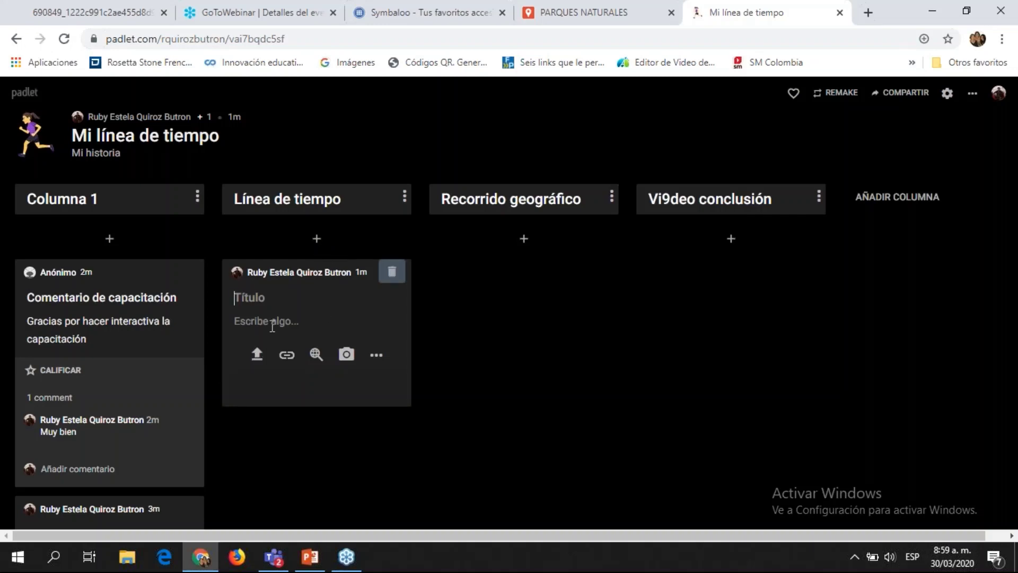
text(Sube aquí tu li)
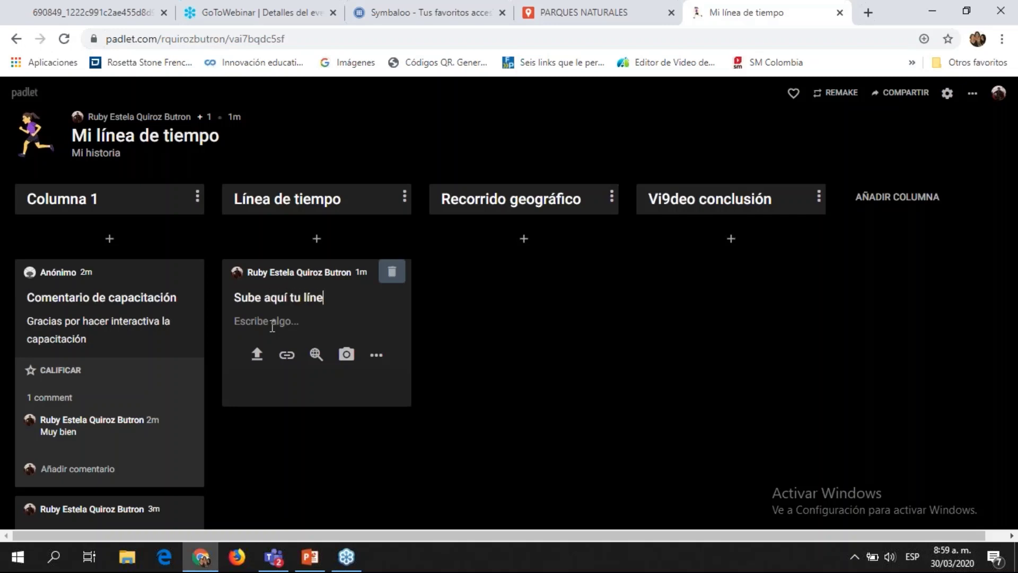
text(a)
click(456, 323)
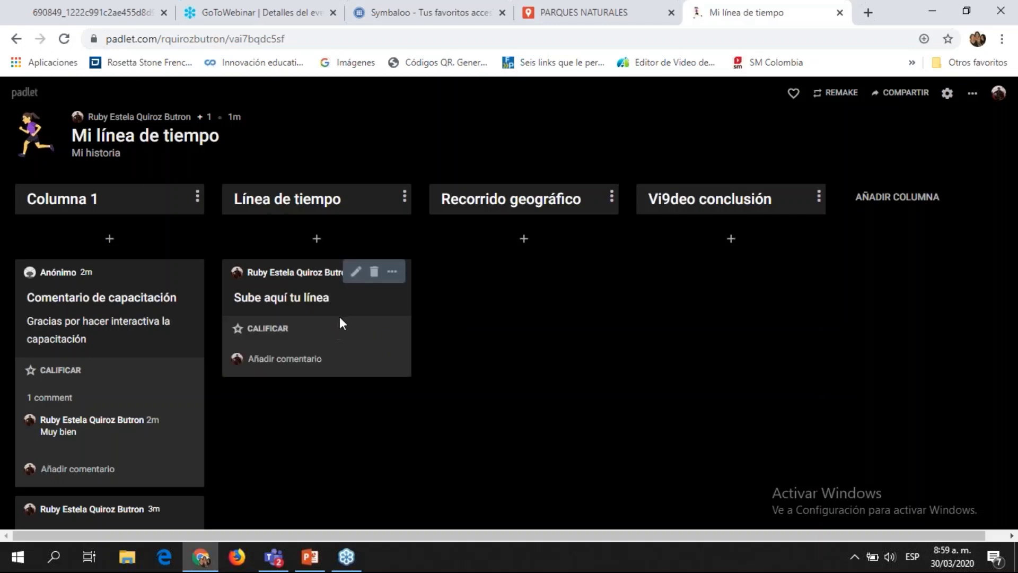
double_click(329, 390)
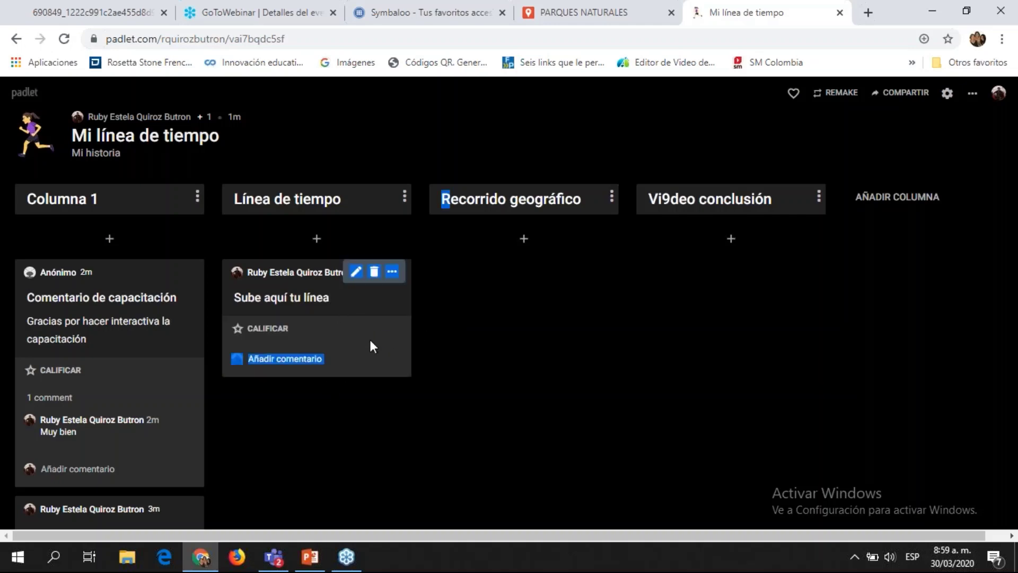
click(316, 239)
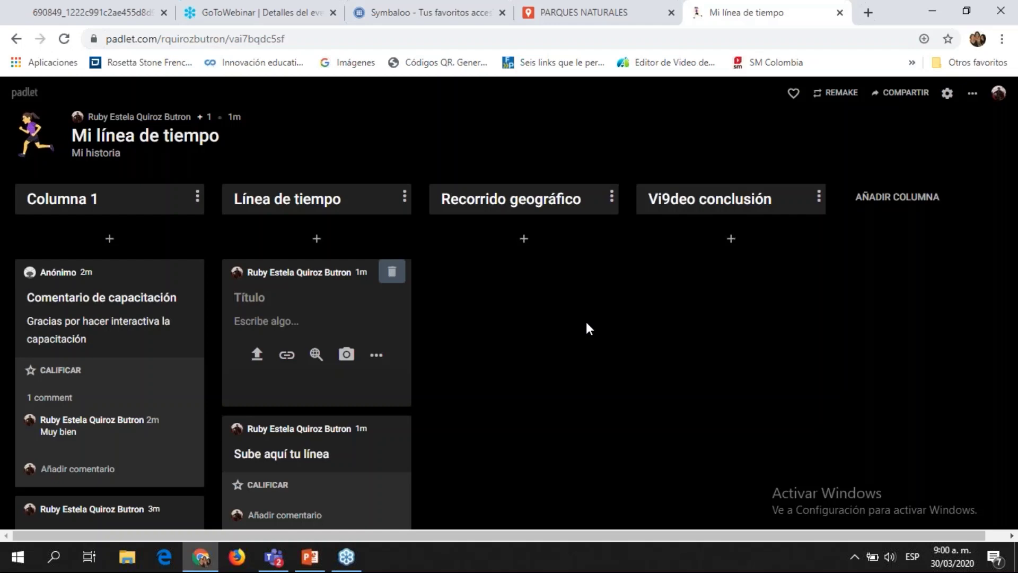
Step: Switch the board to Lienzo format and publish a post titled 'línea' on the canvas
click(971, 96)
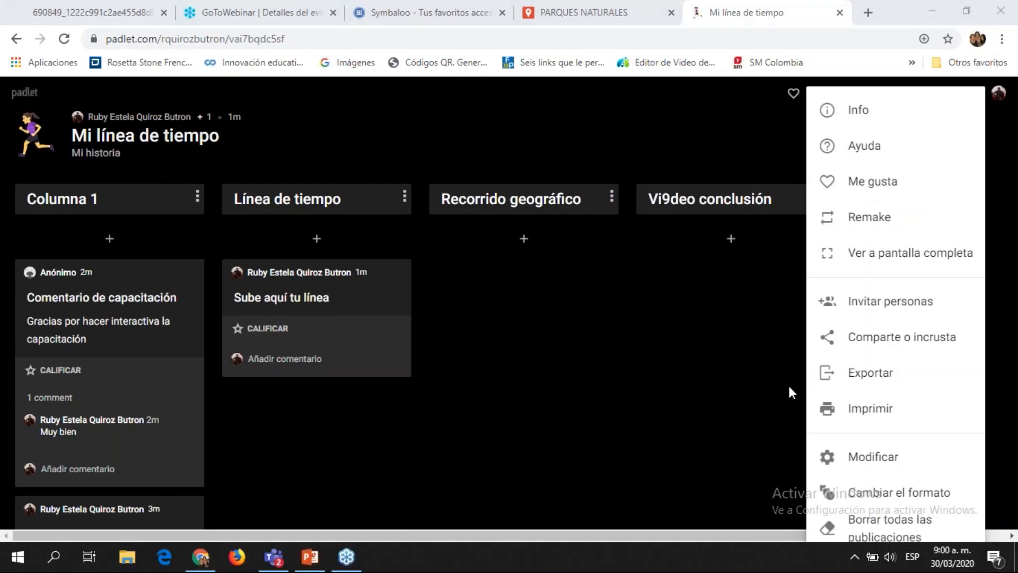
click(862, 493)
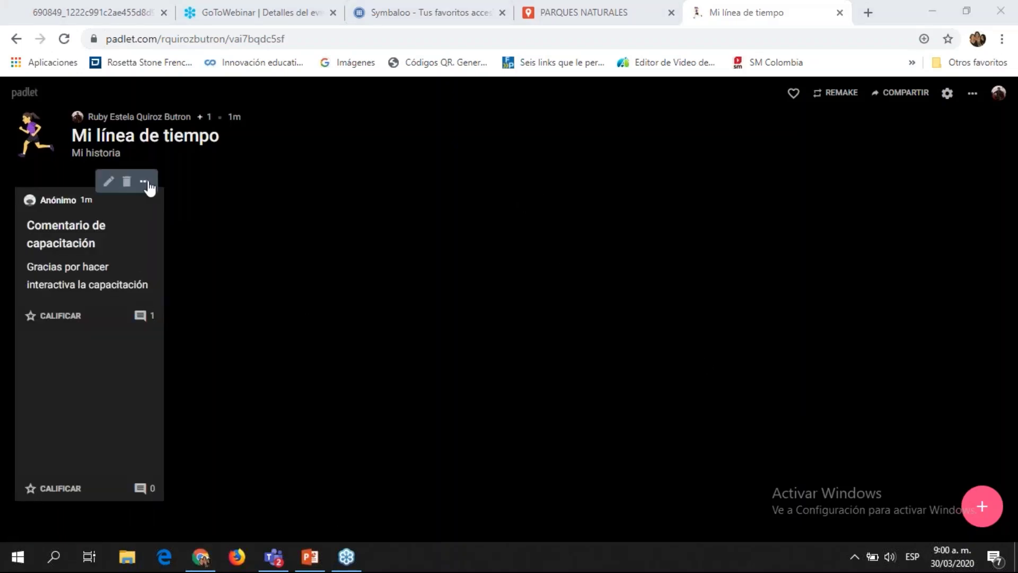
double_click(268, 248)
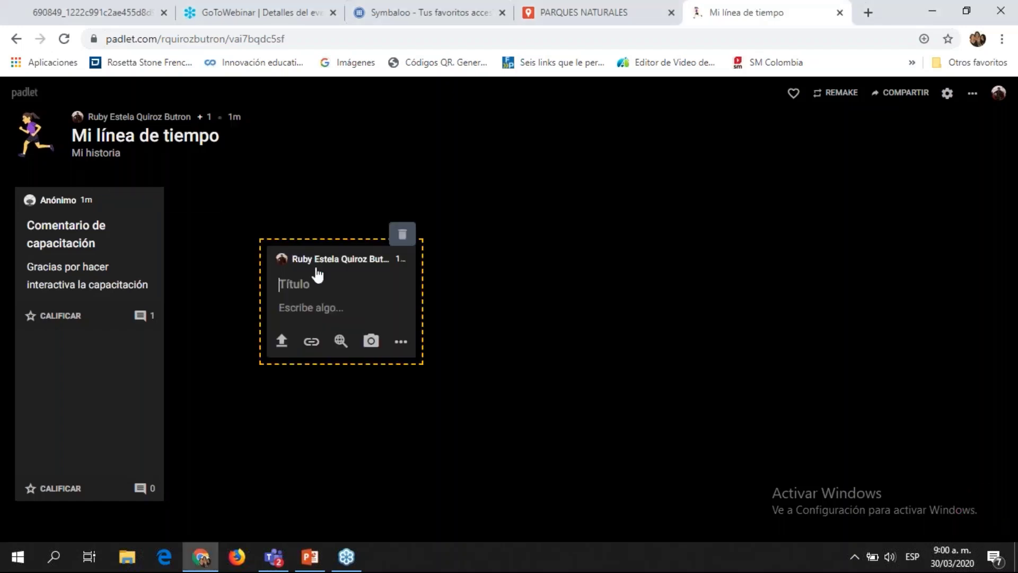
click(325, 285)
text(línea)
click(233, 249)
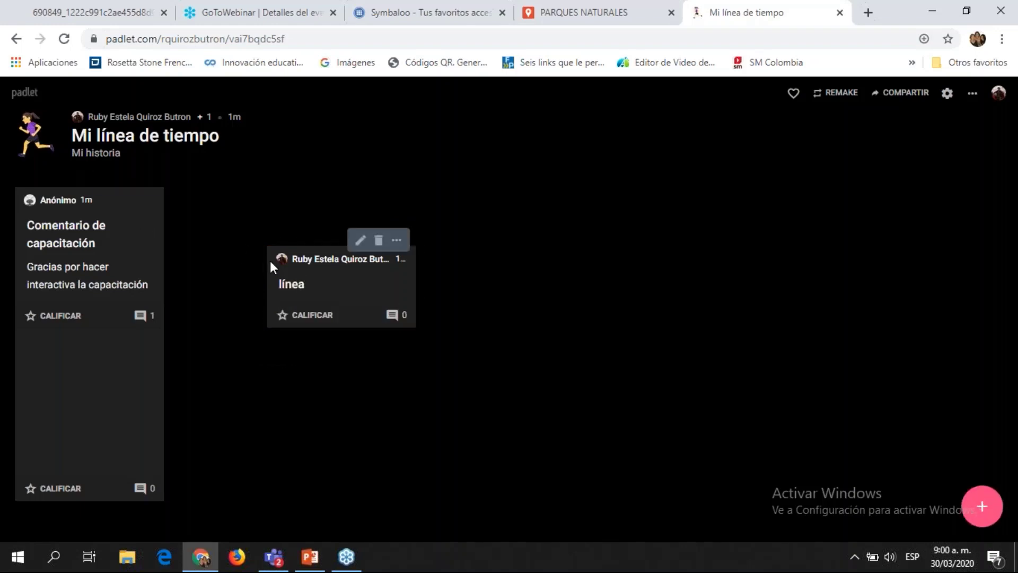
Step: Use Conéctate a una publicación to draw an arrow from 'línea' to 'Comentario de capacitación'
click(395, 242)
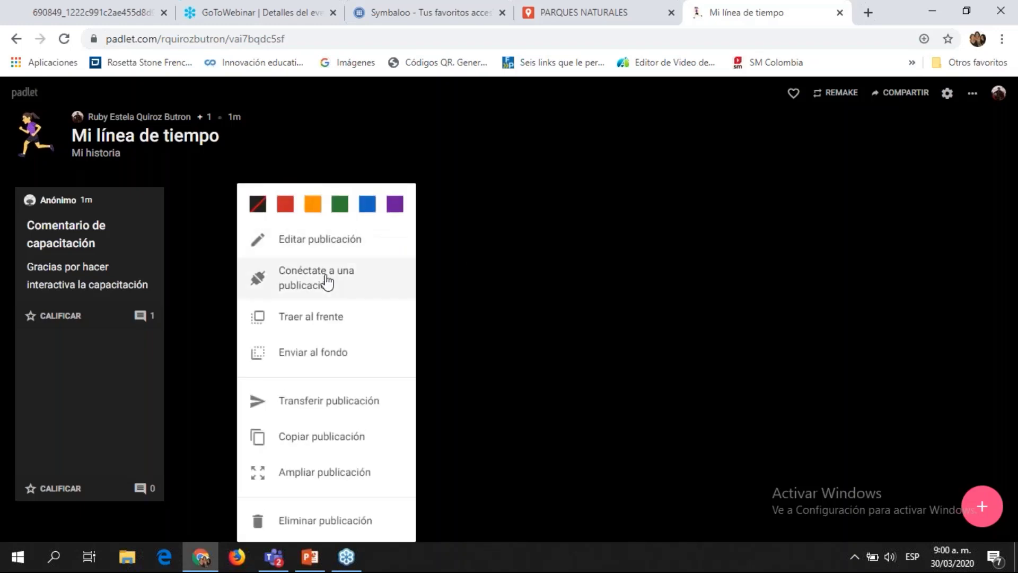
click(303, 287)
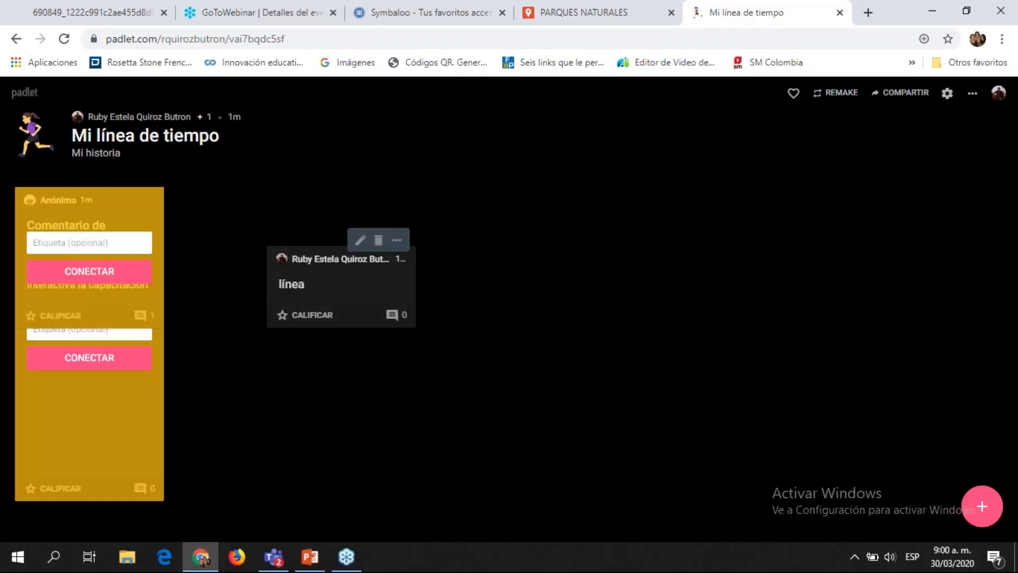
click(153, 269)
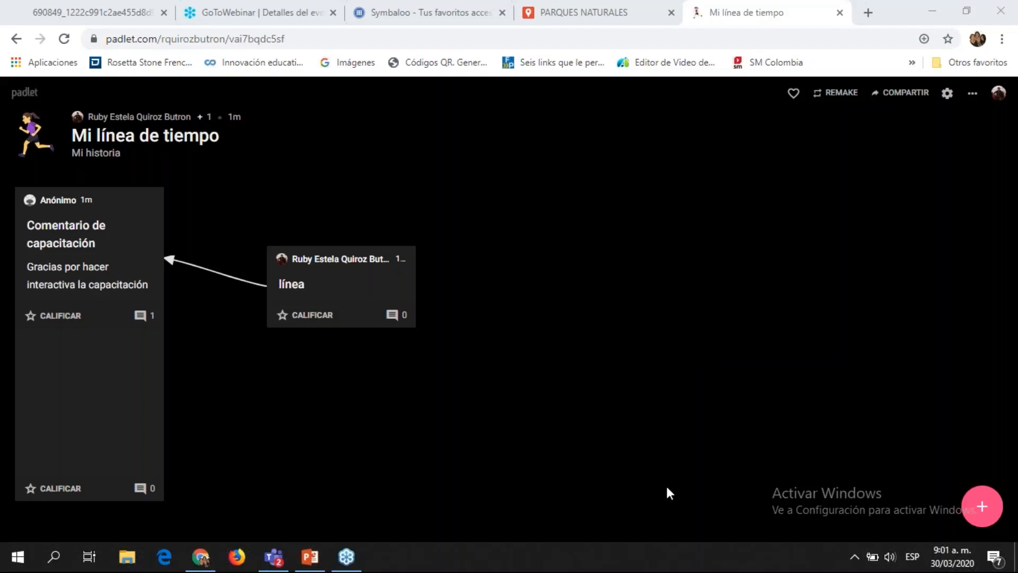
click(716, 442)
Step: Return to the Apps CS presentation and jump to slide 9, the WEBQUEST slide
click(323, 558)
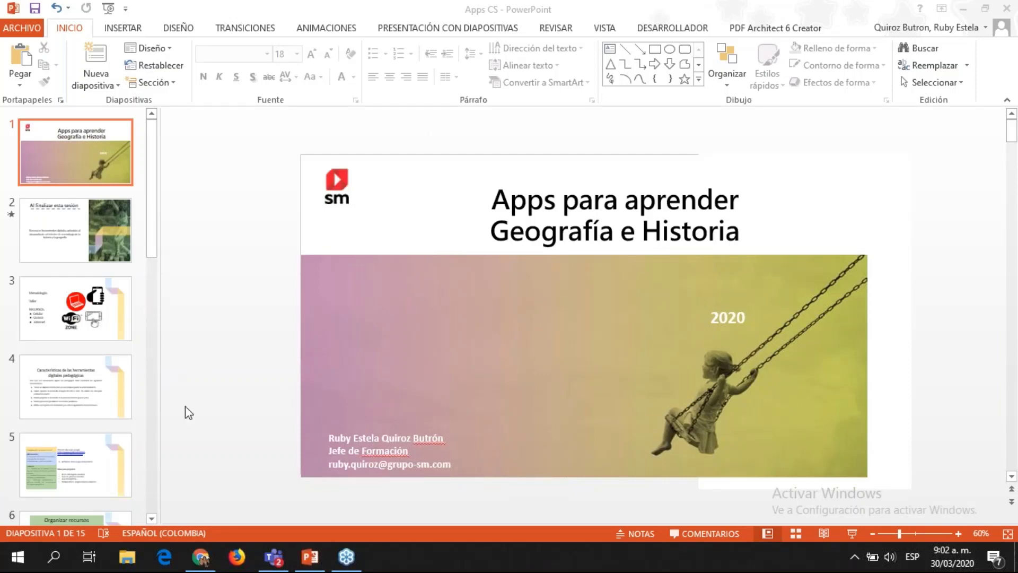
scroll(175, 435, down, 5)
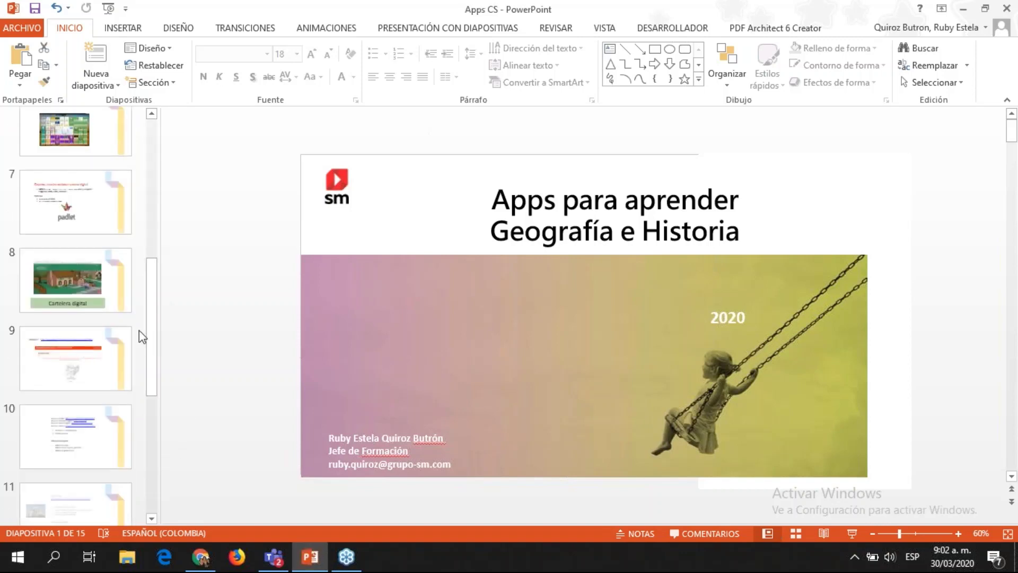
click(109, 377)
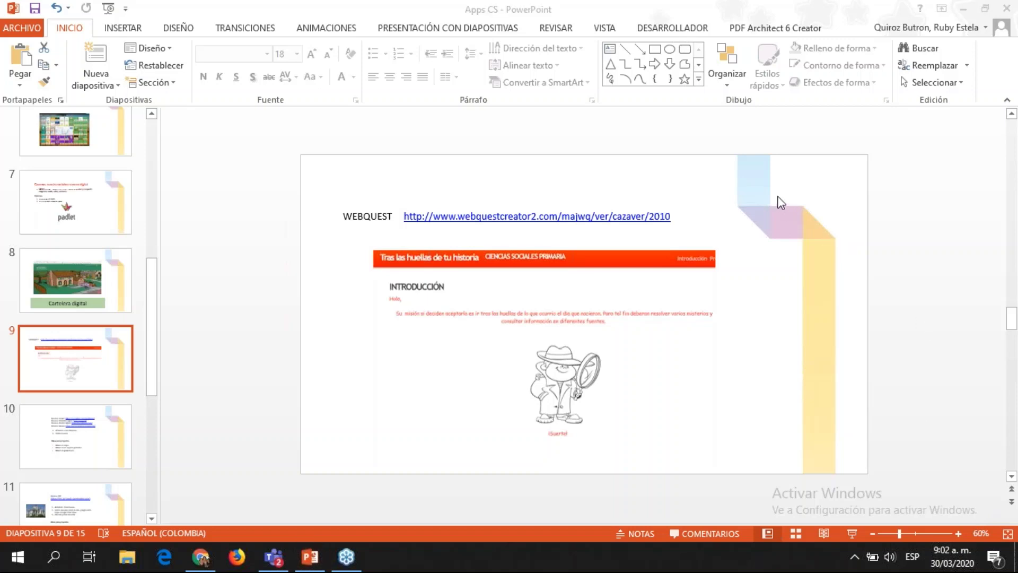
click(965, 402)
click(854, 539)
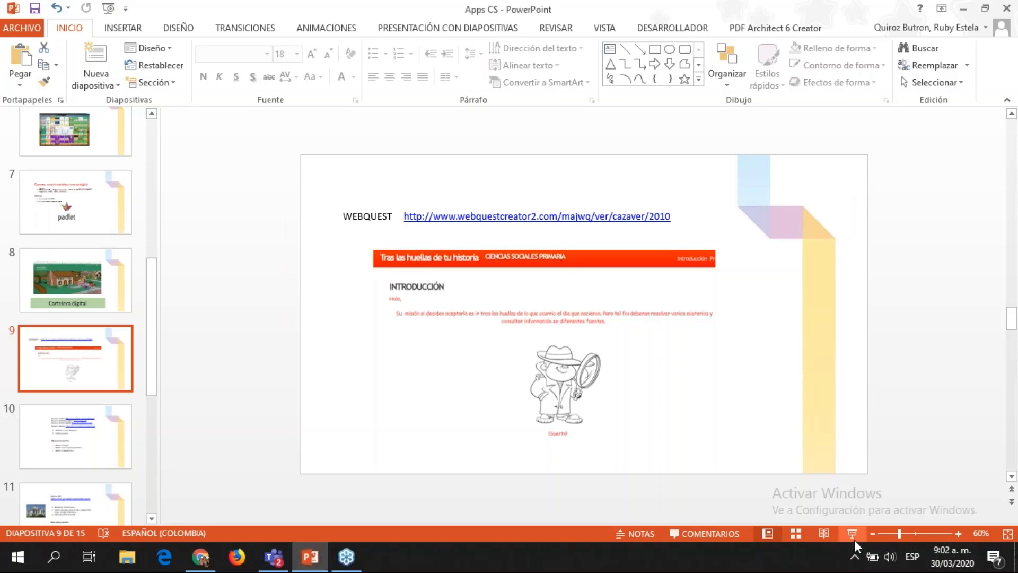
Step: Start the slideshow at slide 9 and advance to the Padlet and resources slide
click(853, 534)
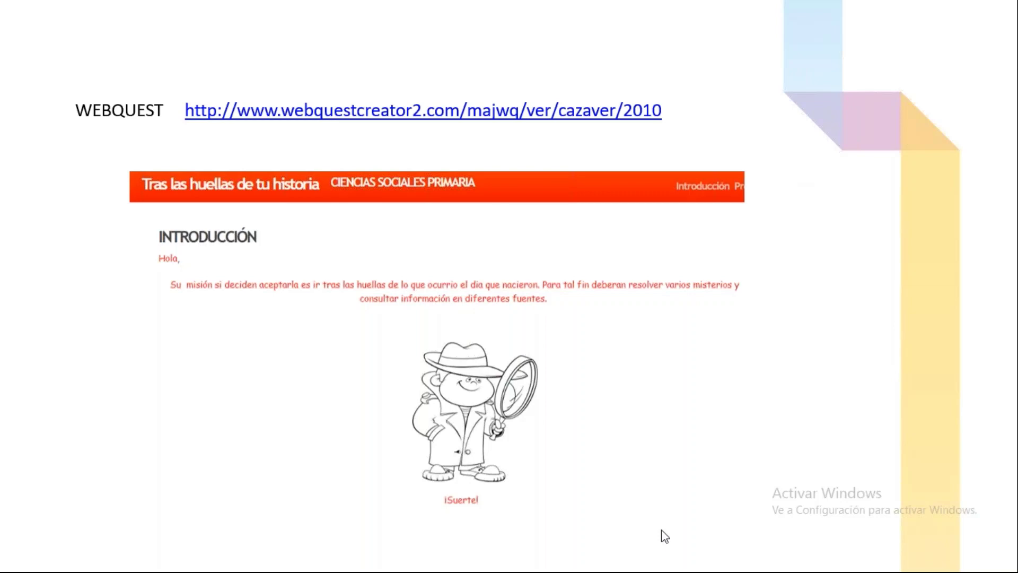
right_click(449, 280)
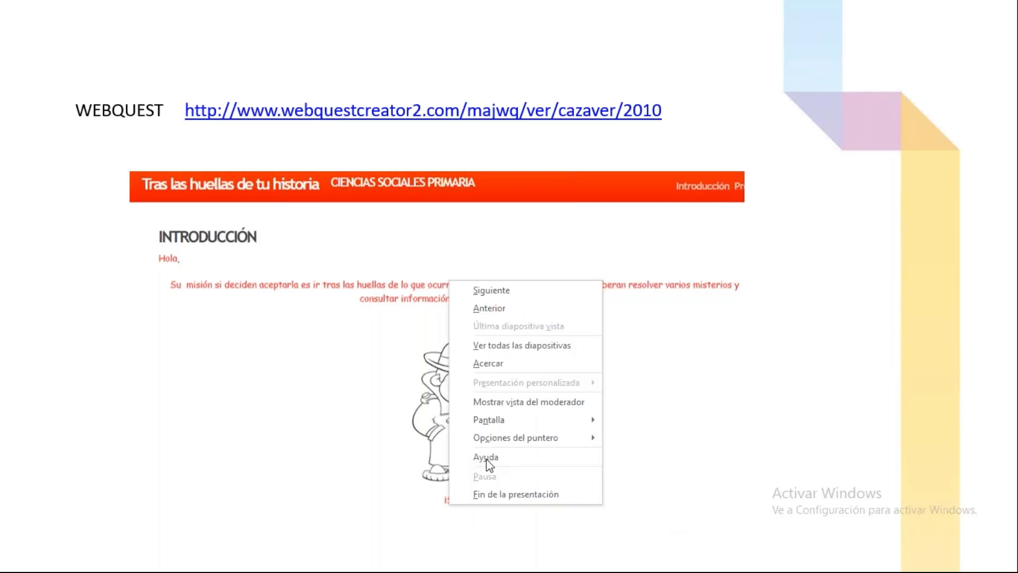
click(509, 291)
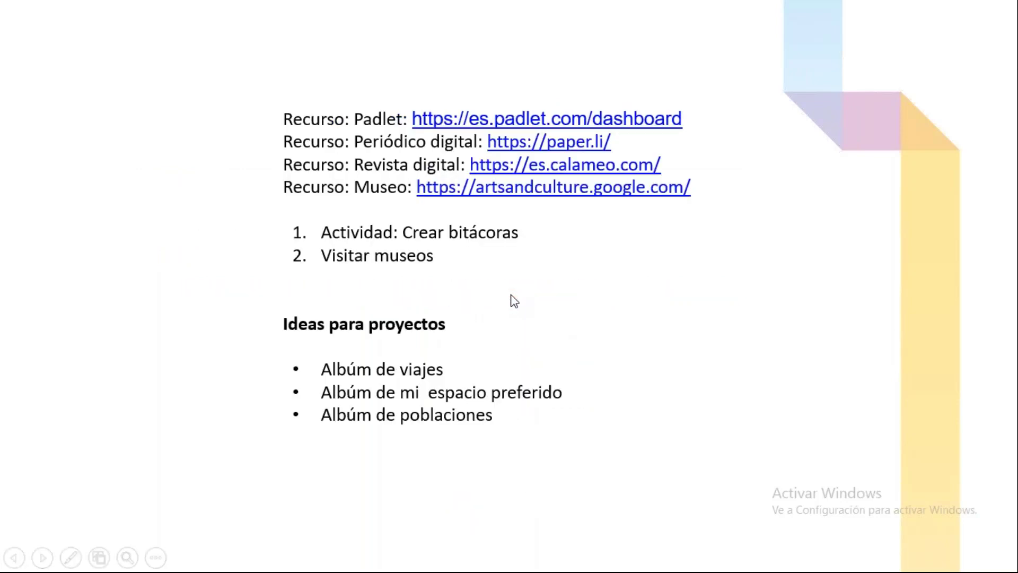
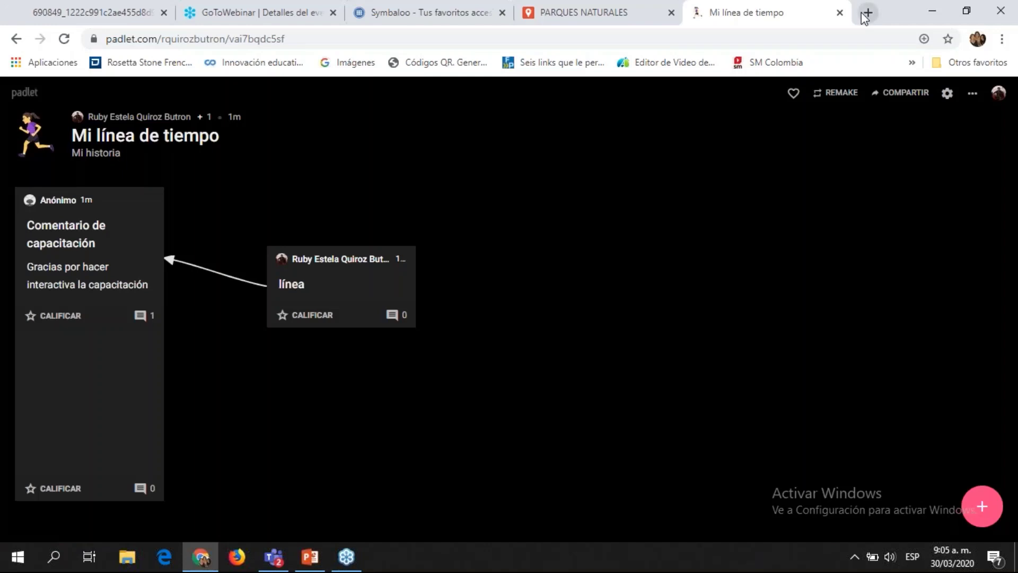
Step: Load the pasted webquestcreator2.com webquest address in a new browser tab
click(867, 13)
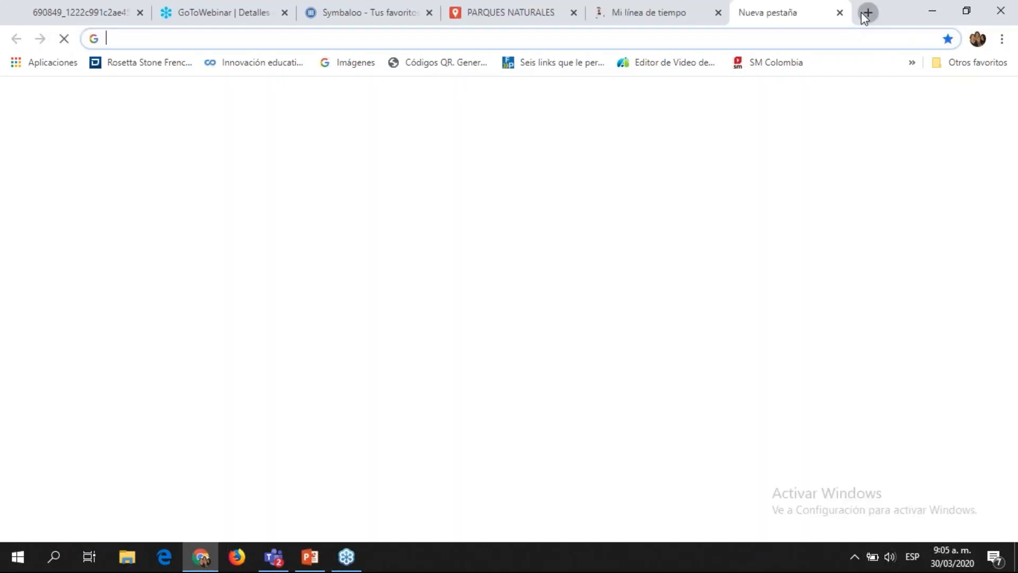
text(webquestcreator2.com/majwq/ver/cazaver/2010)
key(Return)
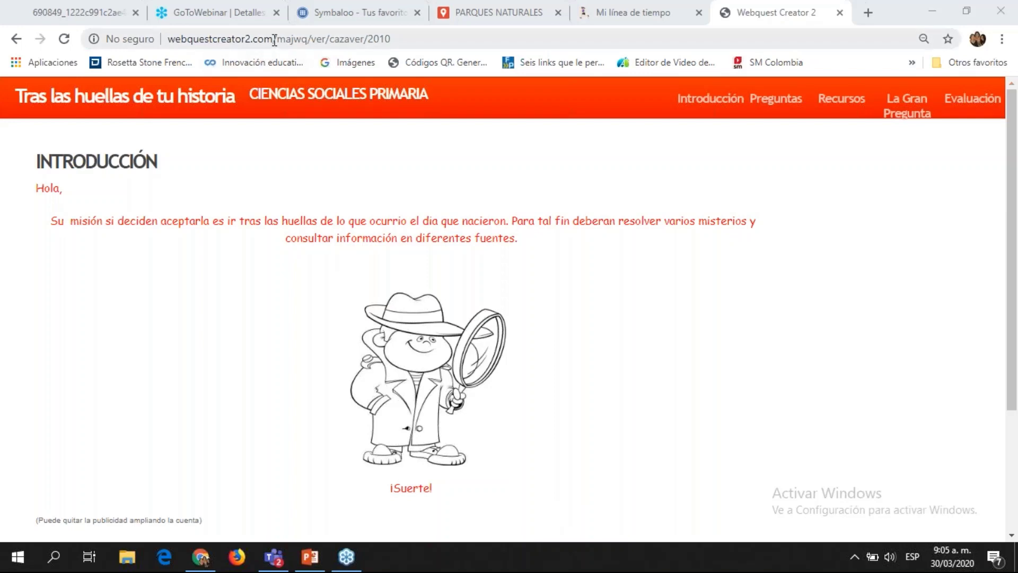
Step: Go to the 'Tras las huellas de tu historia' Preguntas page listing eight questions
drag(274, 41, 179, 44)
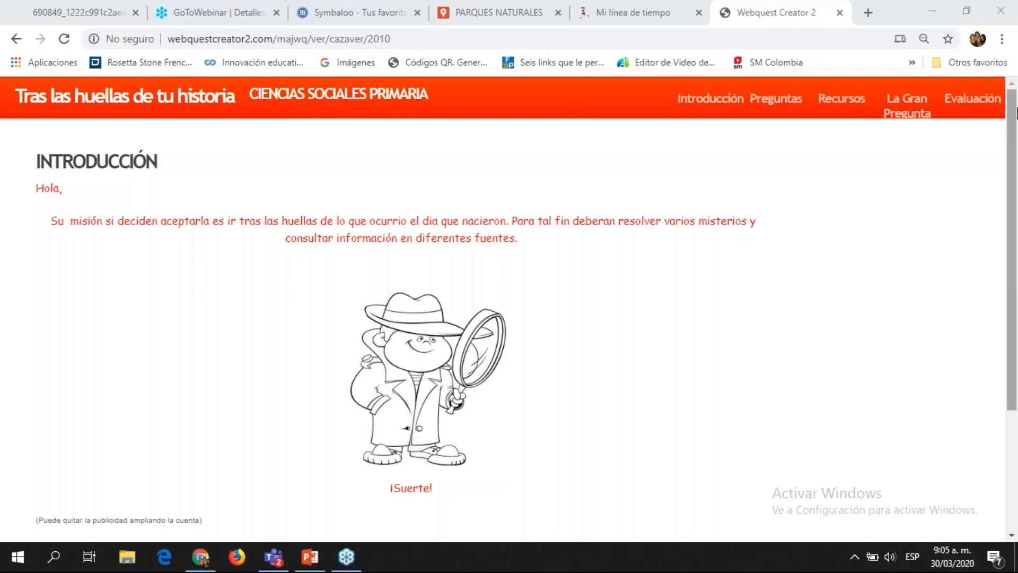
drag(1016, 113, 1016, 106)
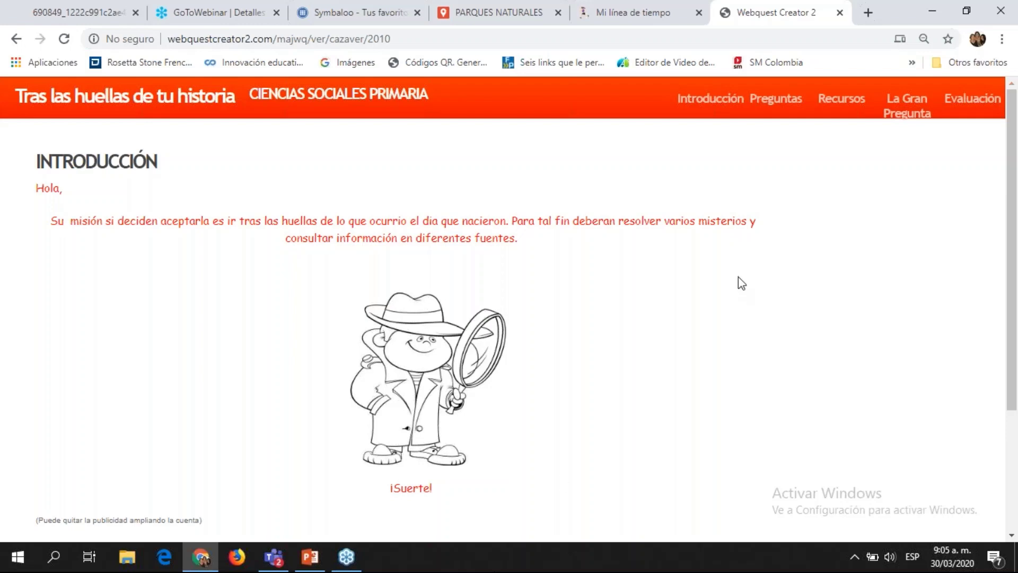
click(791, 106)
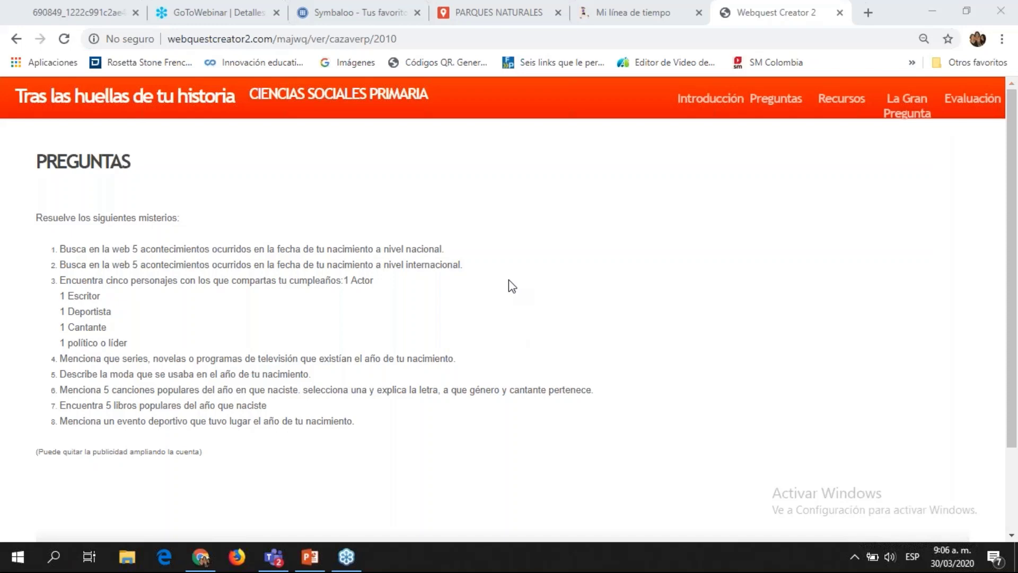
Step: Browse the webquest's Recursos, La Gran Pregunta and Evaluación sections
click(426, 262)
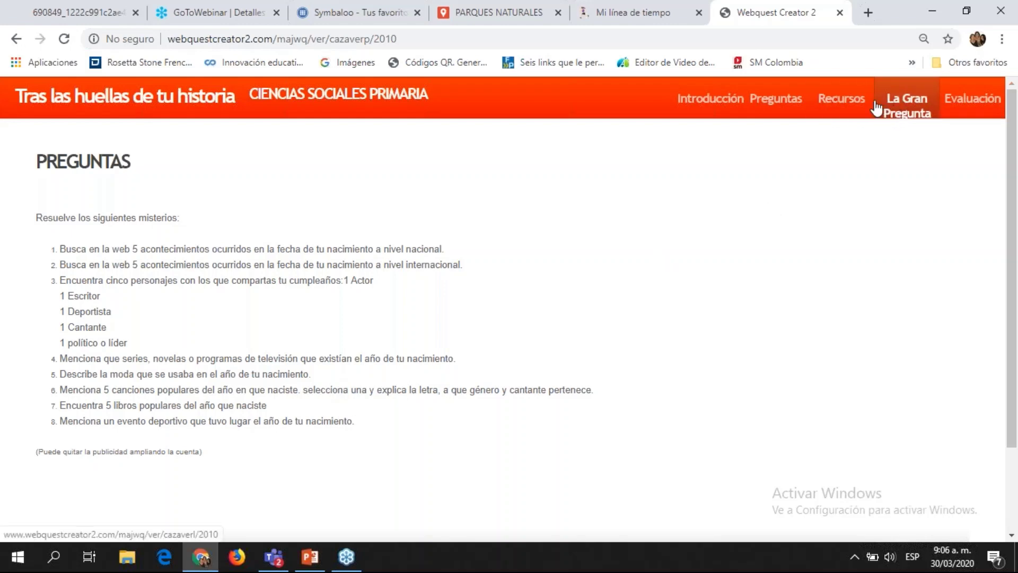
click(856, 106)
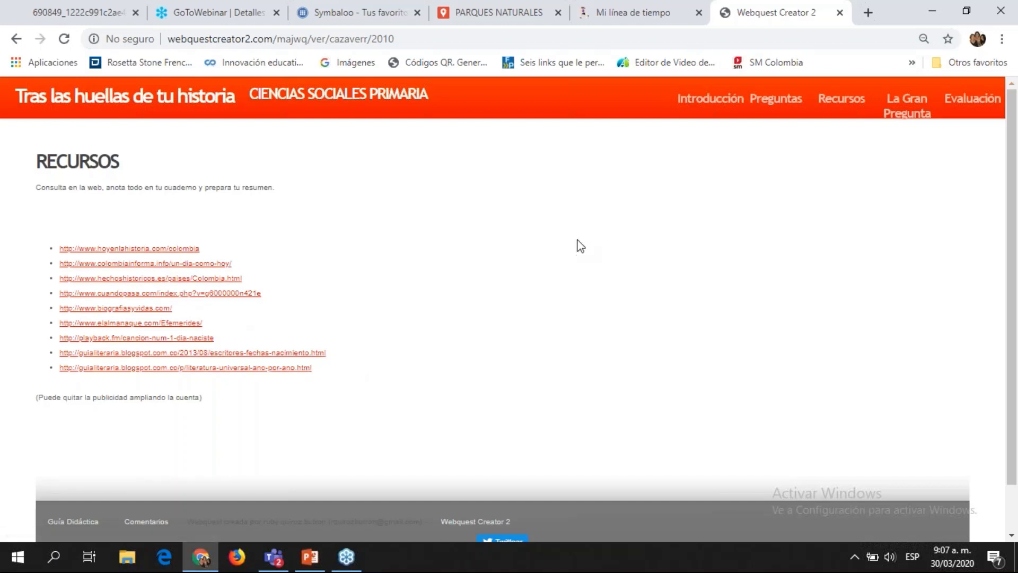
click(897, 115)
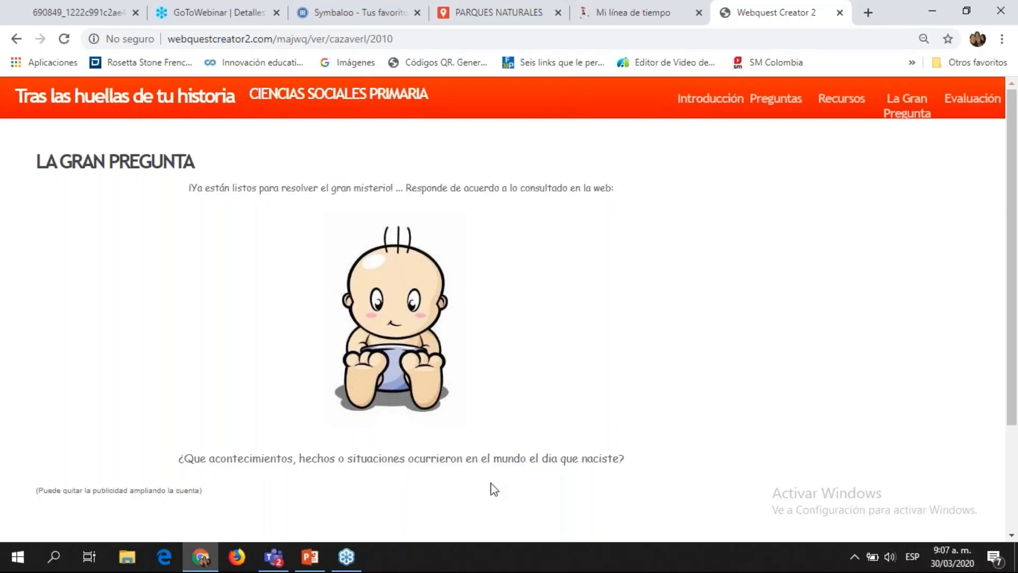
click(973, 101)
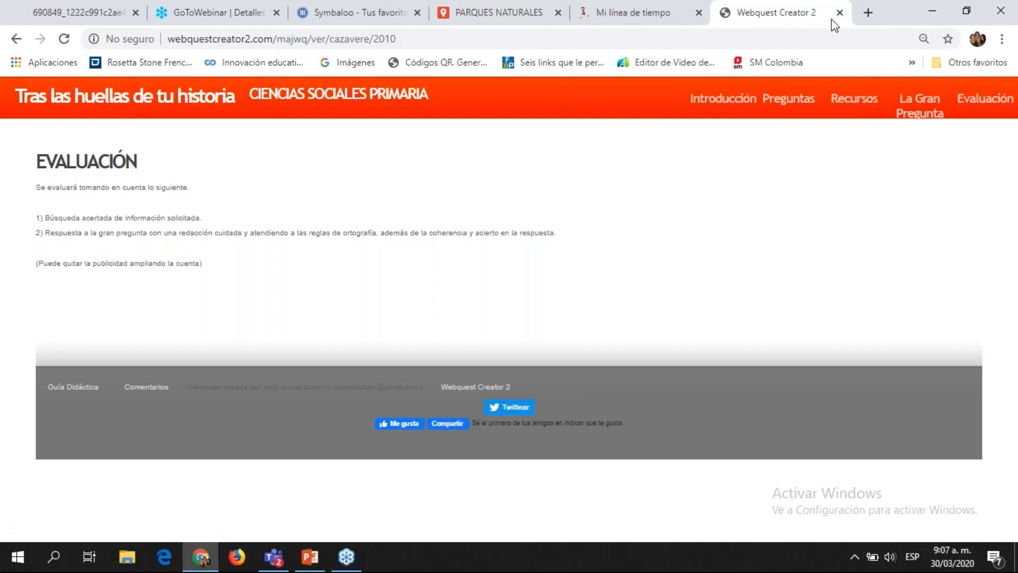
Step: Search Google for 'codigo QR' in a new tab
click(869, 12)
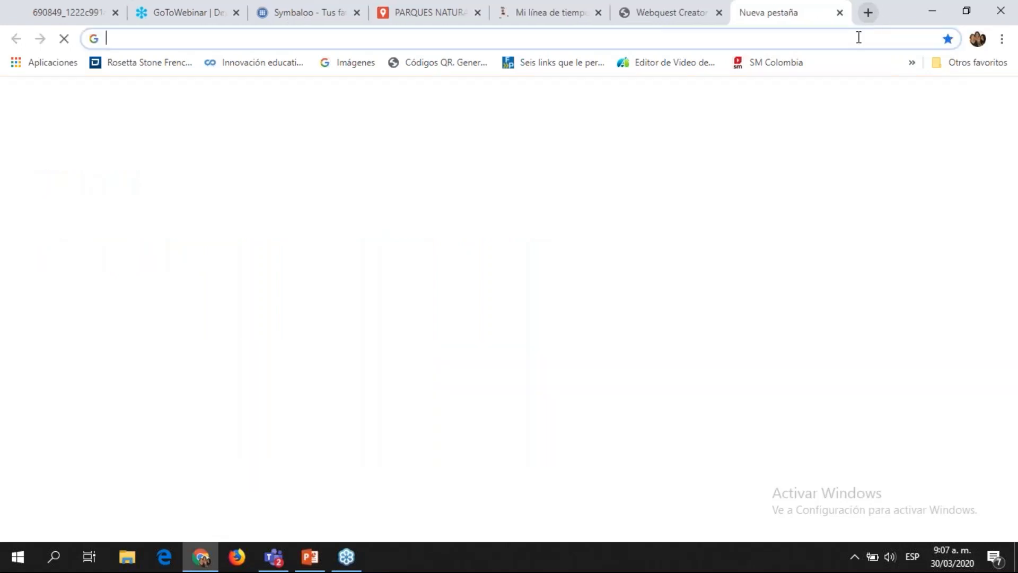
text(codigo QR)
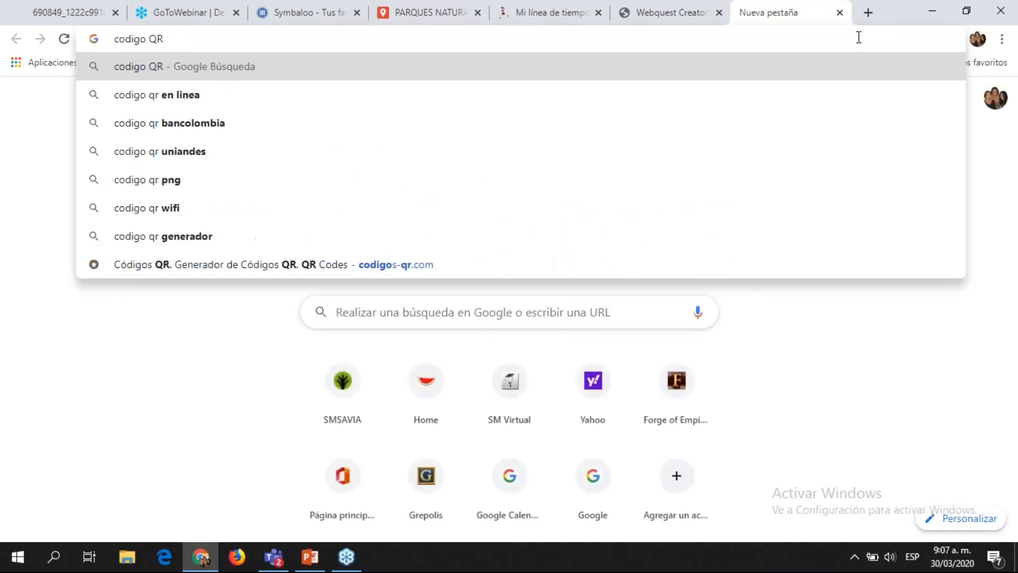
key(Return)
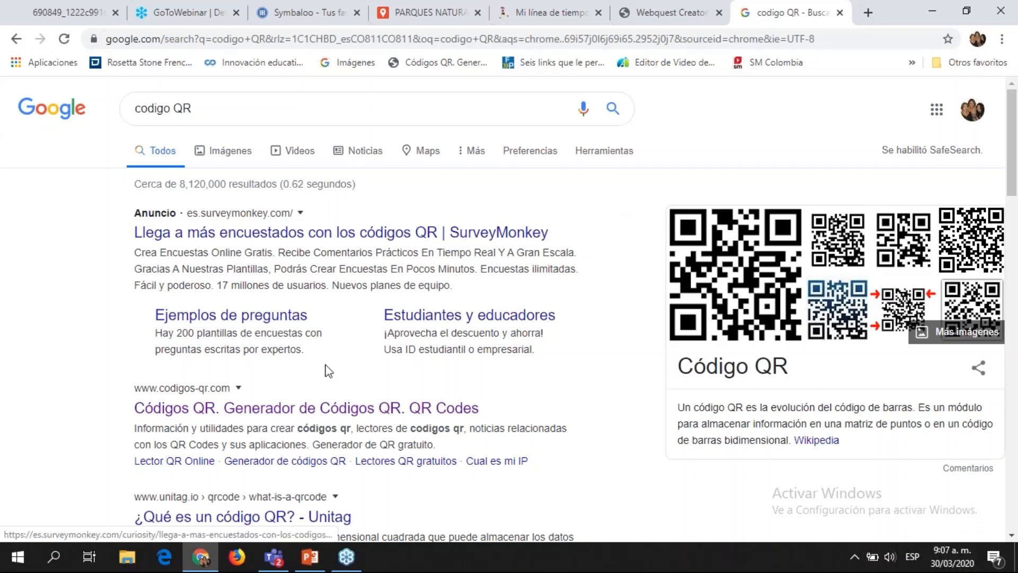
Step: Open the SurveyMonkey QR ad result in a new tab
right_click(487, 239)
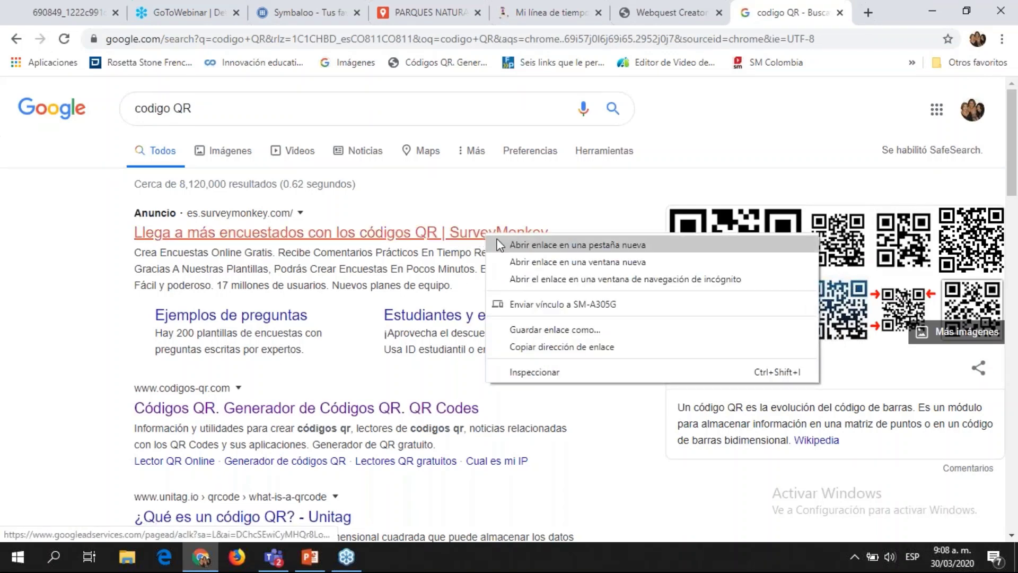
click(517, 208)
drag(1012, 128, 1016, 217)
scroll(450, 277, up, 3)
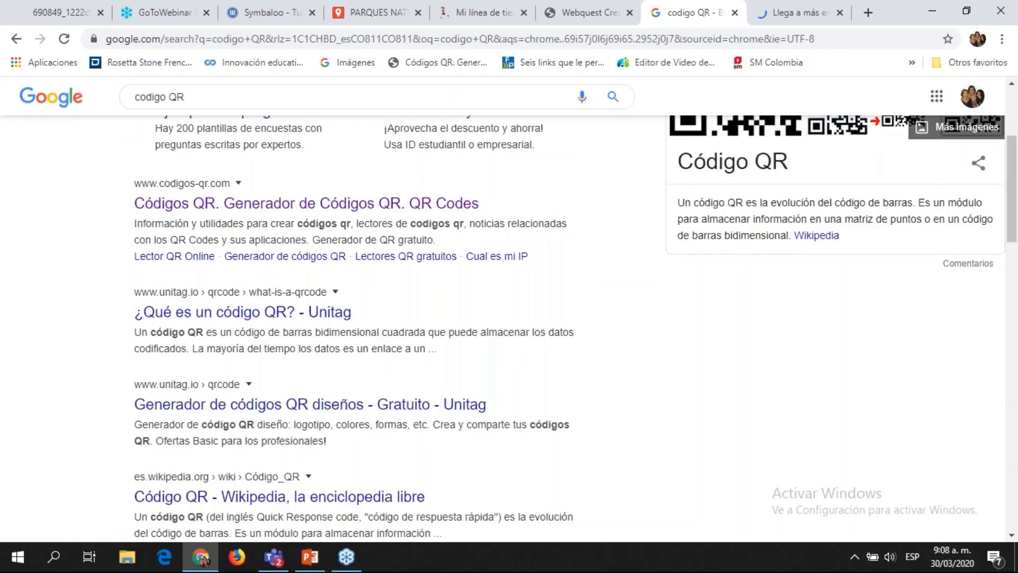
Step: Load codigos-qr.com, reach SurveyMonkey's sign-in page, then return to the Códigos QR tab
click(398, 212)
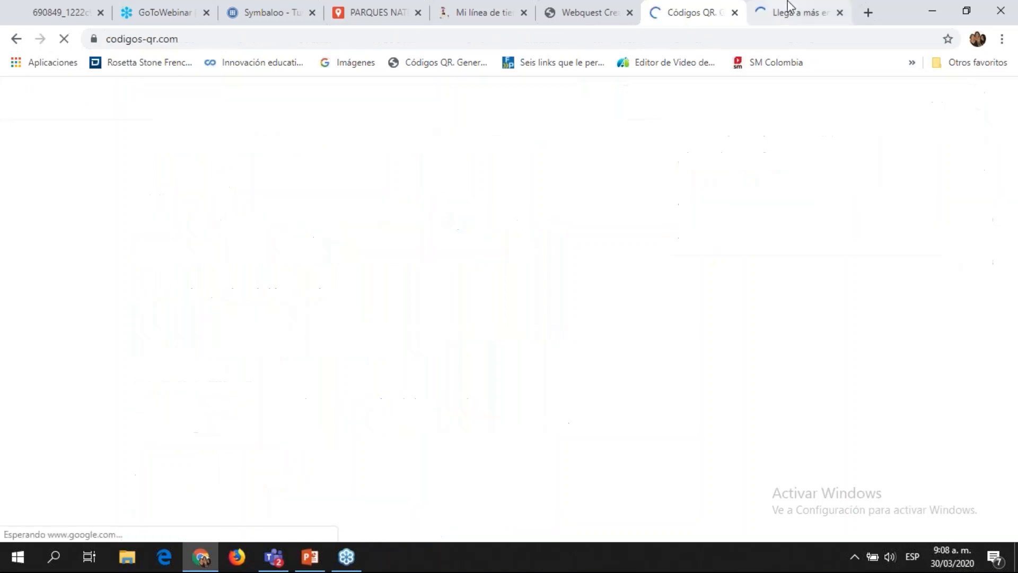
click(789, 12)
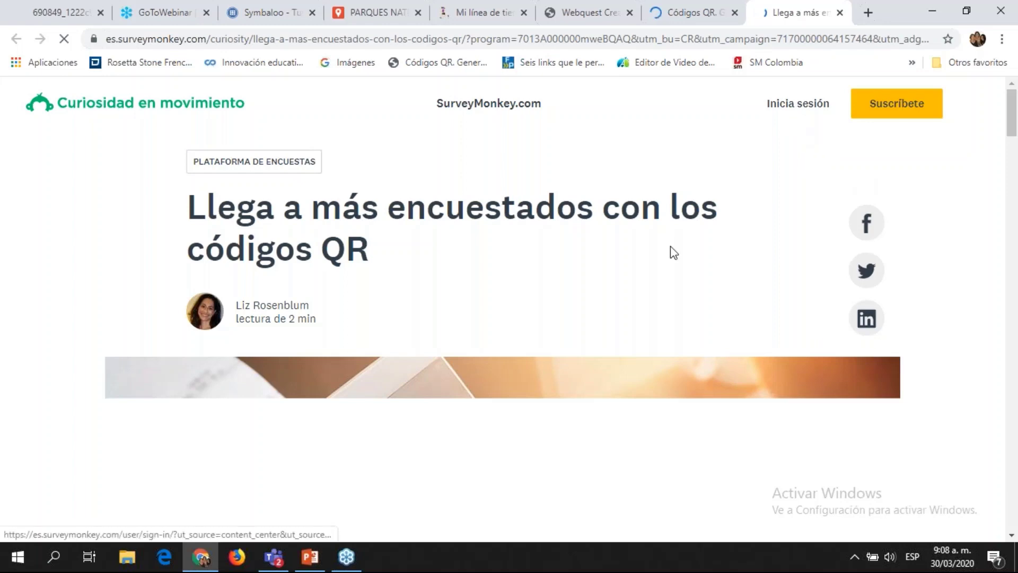
click(813, 103)
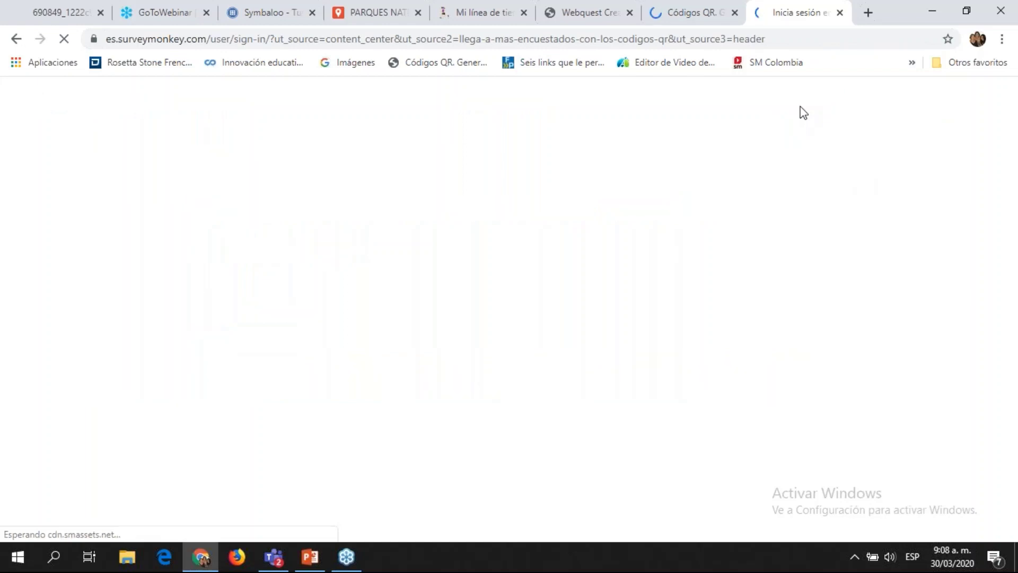
mouse_move(273, 557)
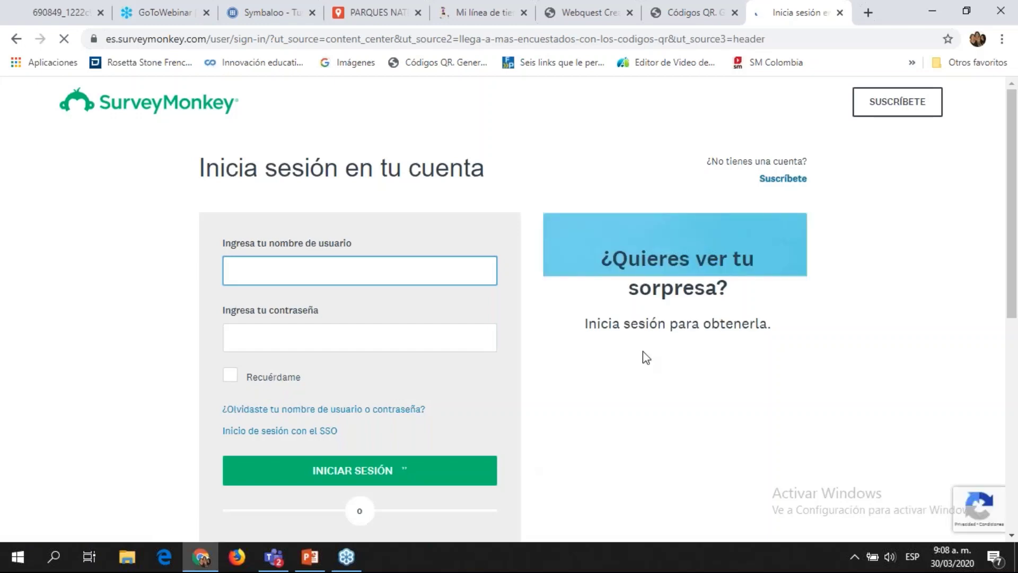
click(689, 12)
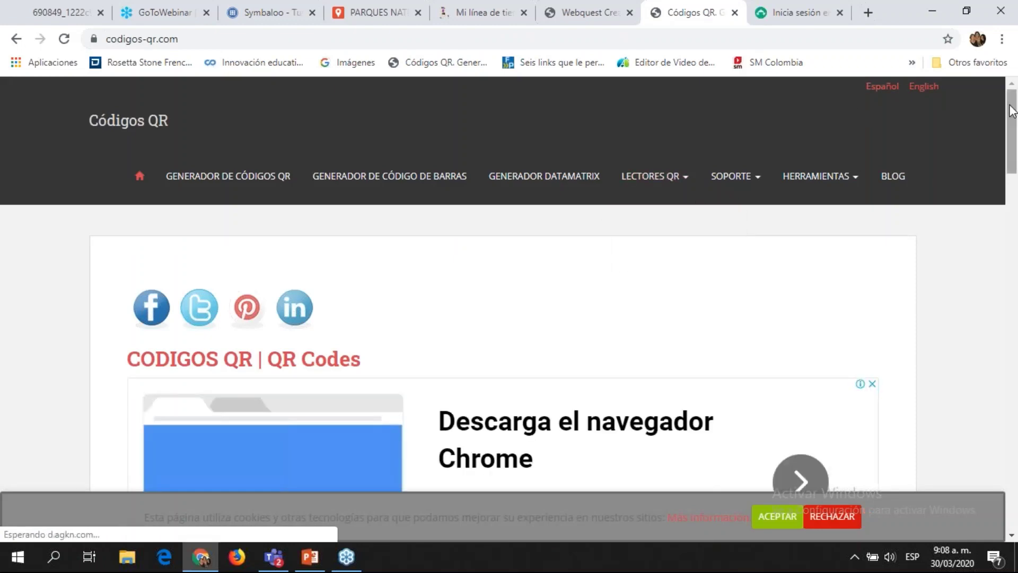
Step: Accept the codigos-qr.com cookie notice with ACEPTAR
scroll(1013, 146, down, 3)
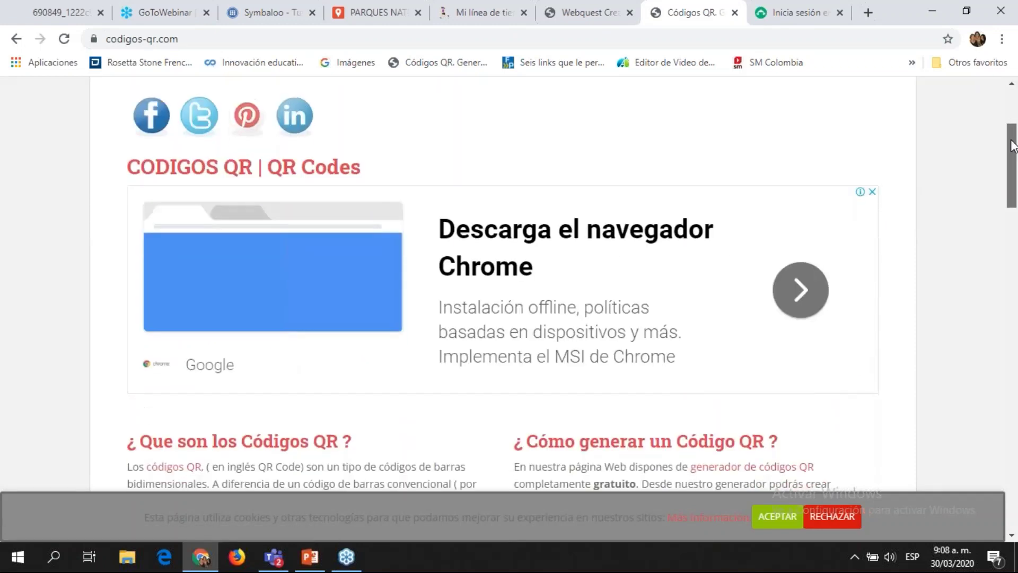
drag(1013, 146, 1013, 137)
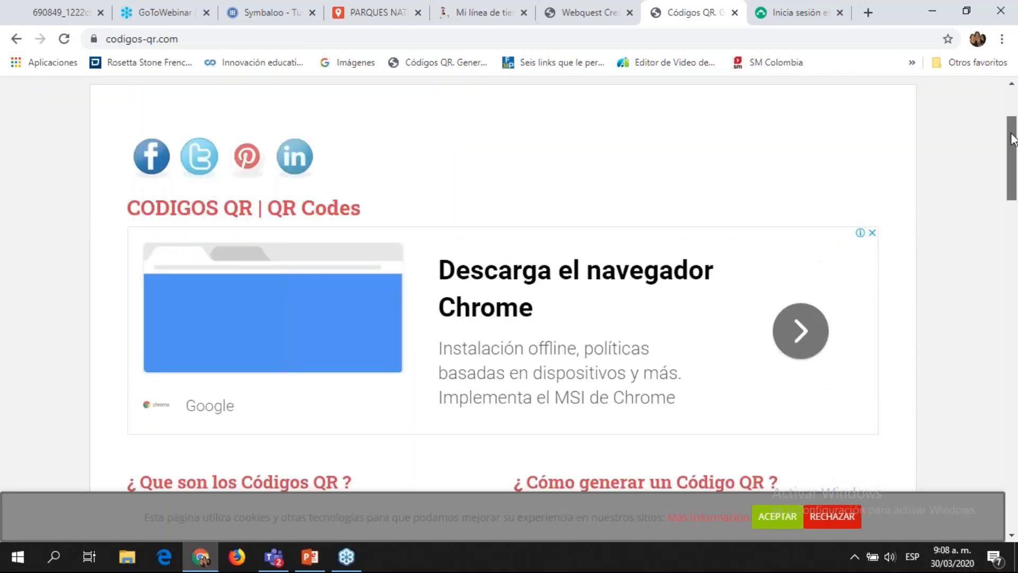
drag(1012, 138, 1010, 79)
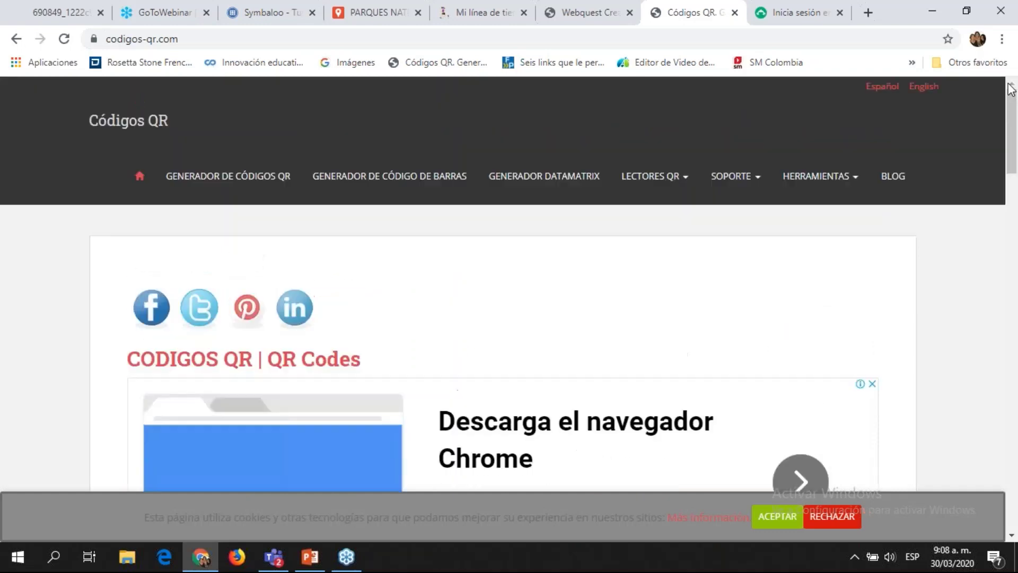
click(758, 507)
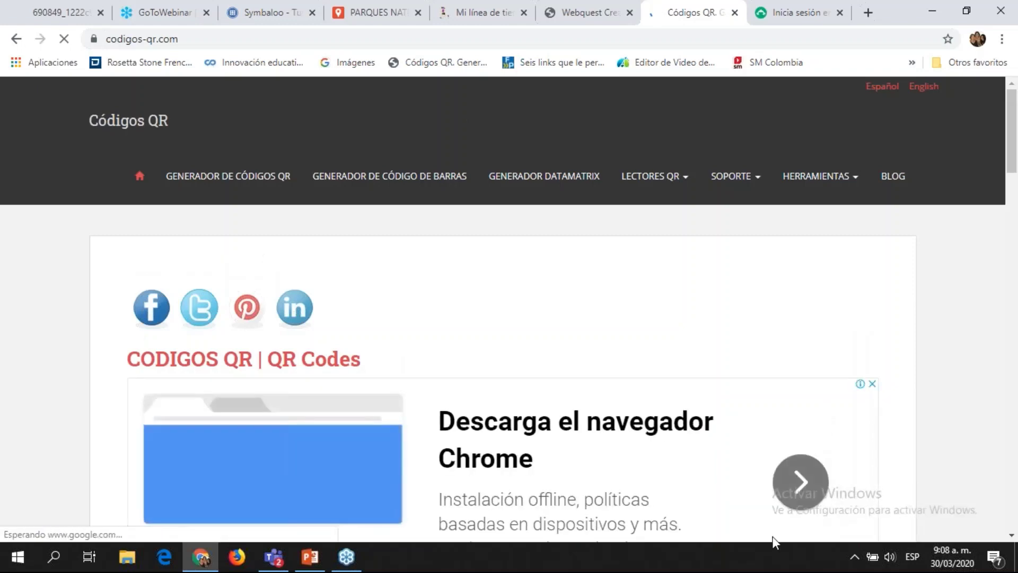
Step: Attempt a SurveyMonkey sign-in with the account's e-mail and password
key(ctrl+Tab)
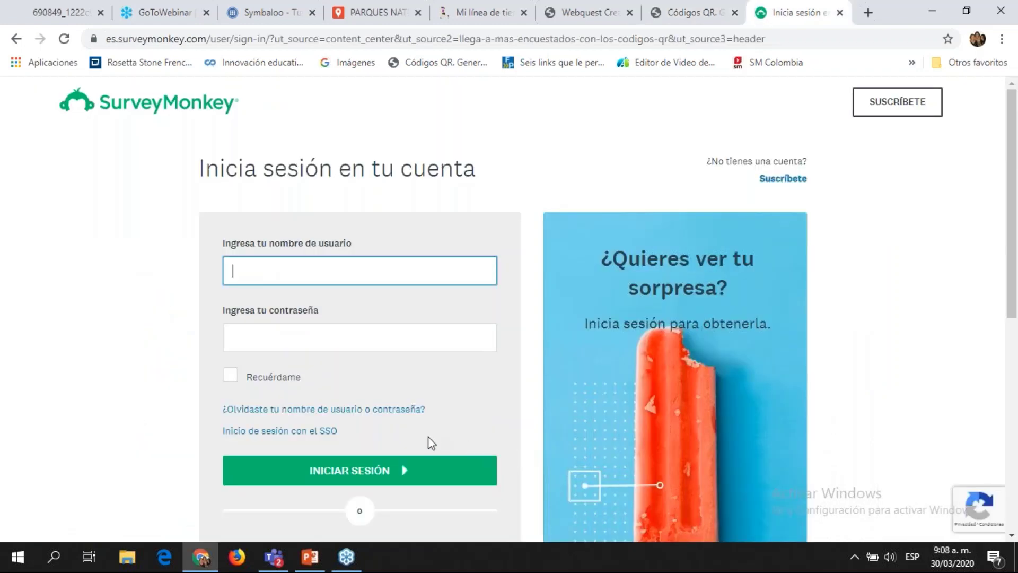
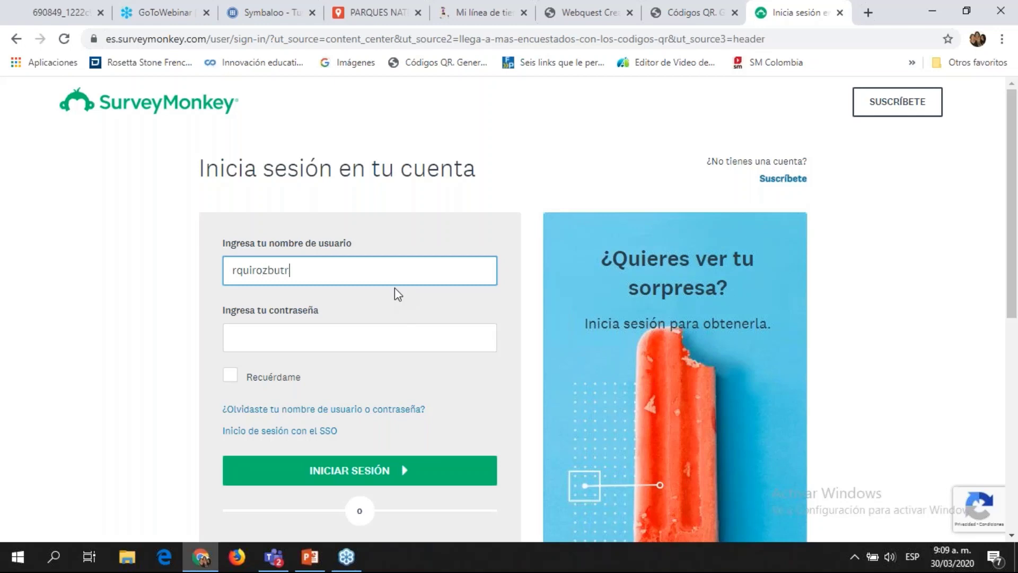
click(387, 341)
text(•••••••••)
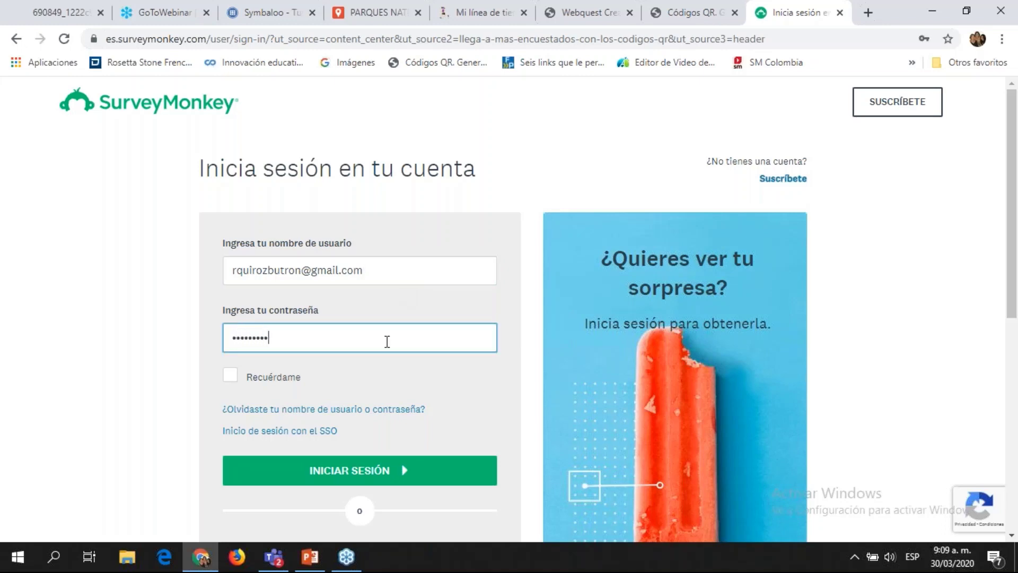
text(•)
click(409, 467)
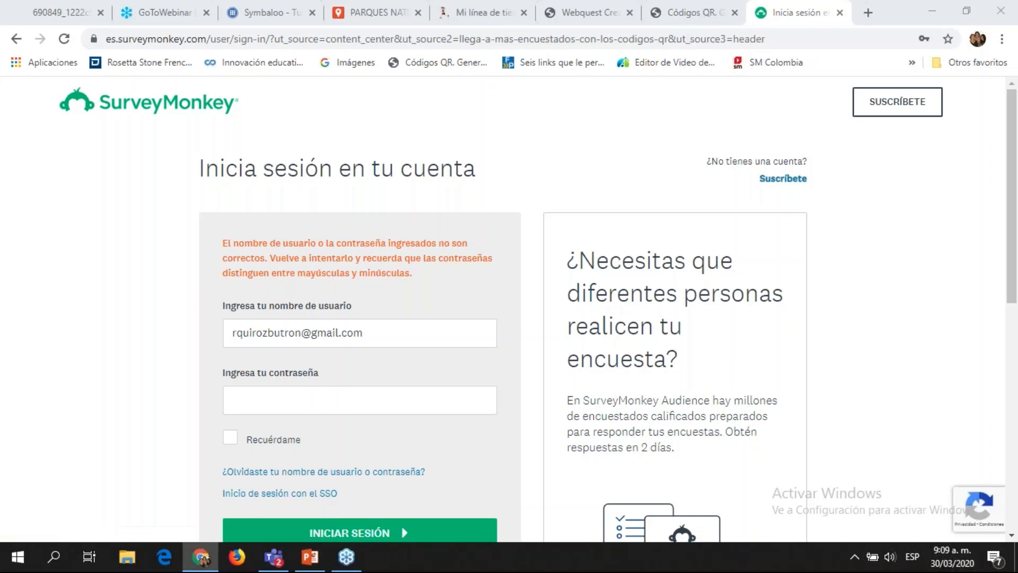
Step: After the rejected login, go to the 'Crea una cuenta GRATUITA' sign-up page
click(686, 12)
click(781, 6)
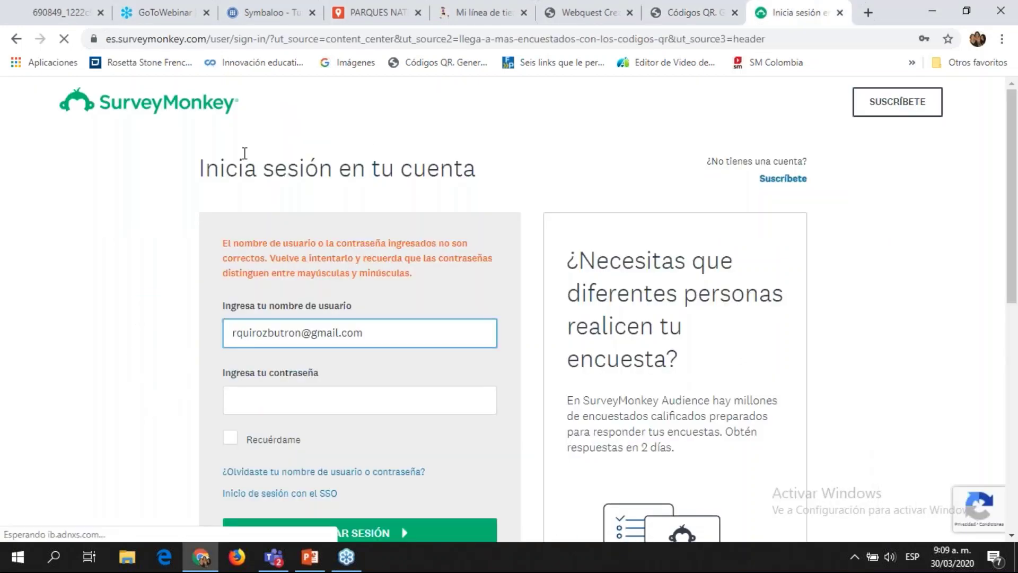
click(201, 115)
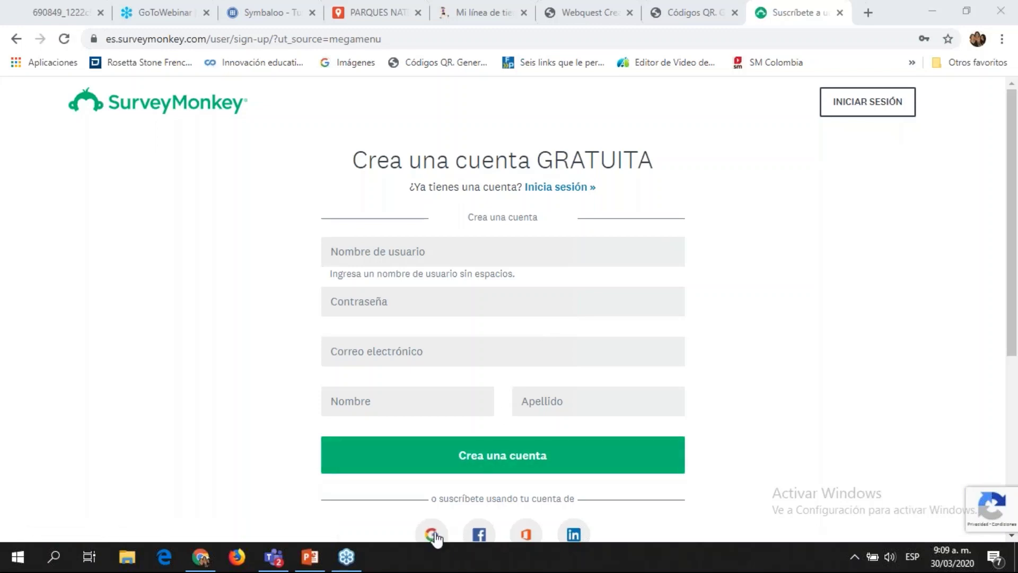
Step: Create the SurveyMonkey account via Facebook and authorize access
click(481, 533)
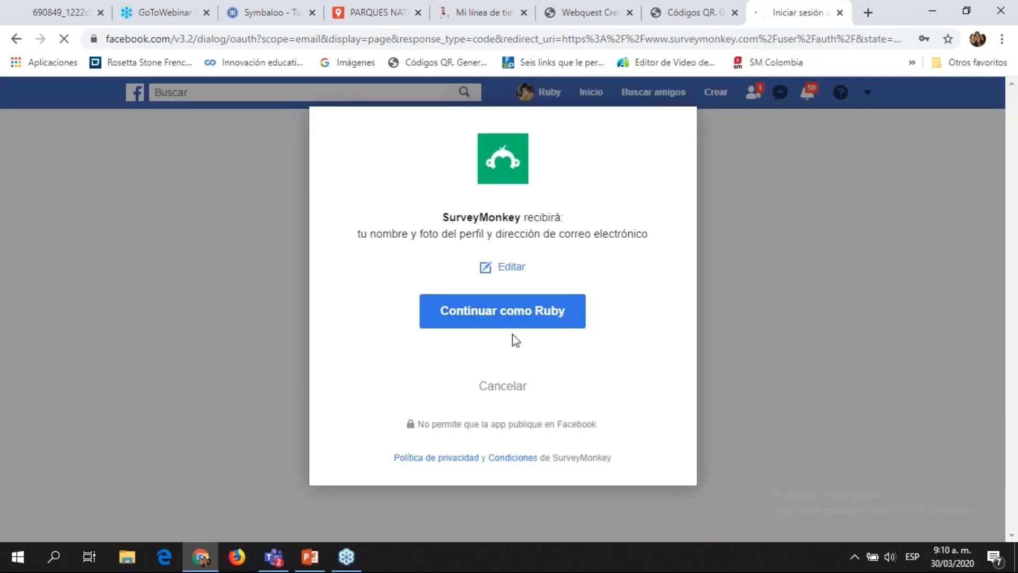
click(526, 321)
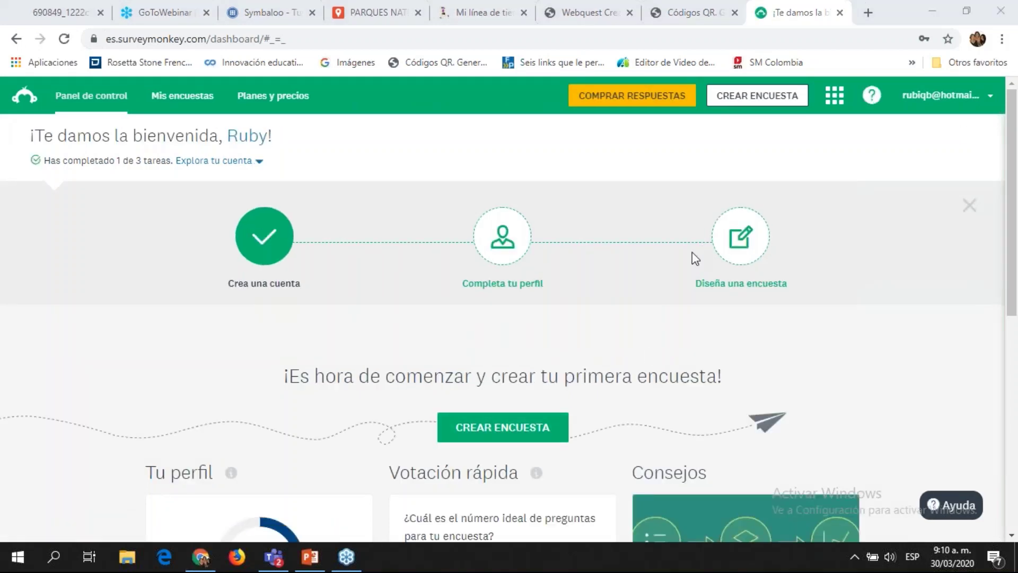
Step: View the Productos list, reload the dashboard and collapse its getting-started task steps
click(1013, 397)
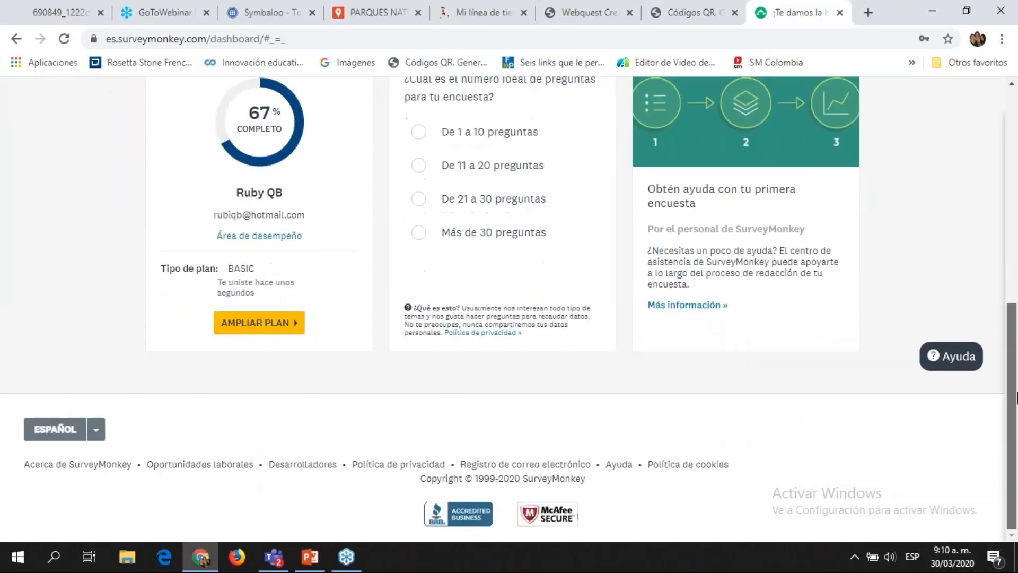
drag(1012, 398, 1013, 175)
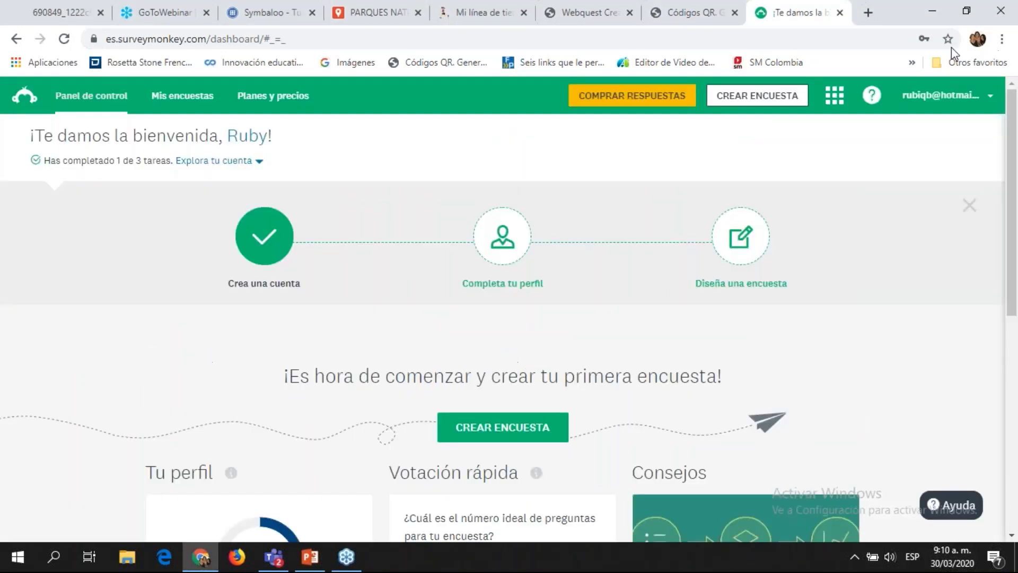
click(840, 100)
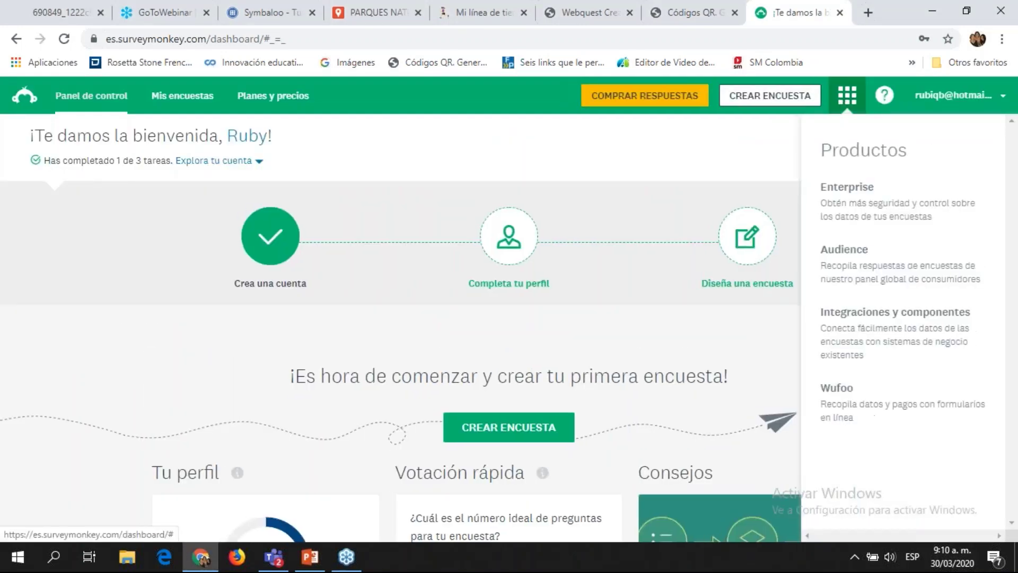
click(769, 161)
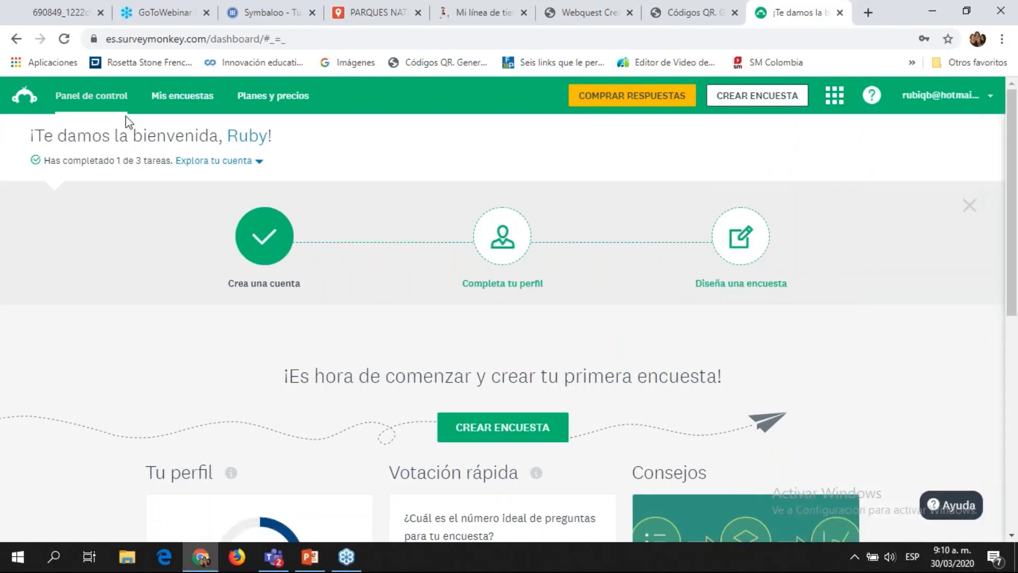
click(106, 102)
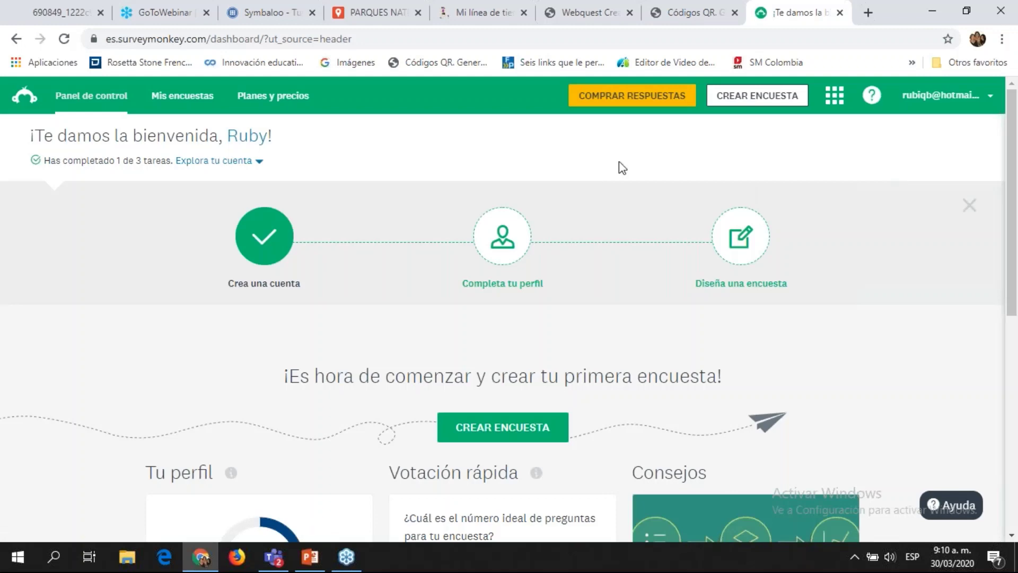
click(23, 98)
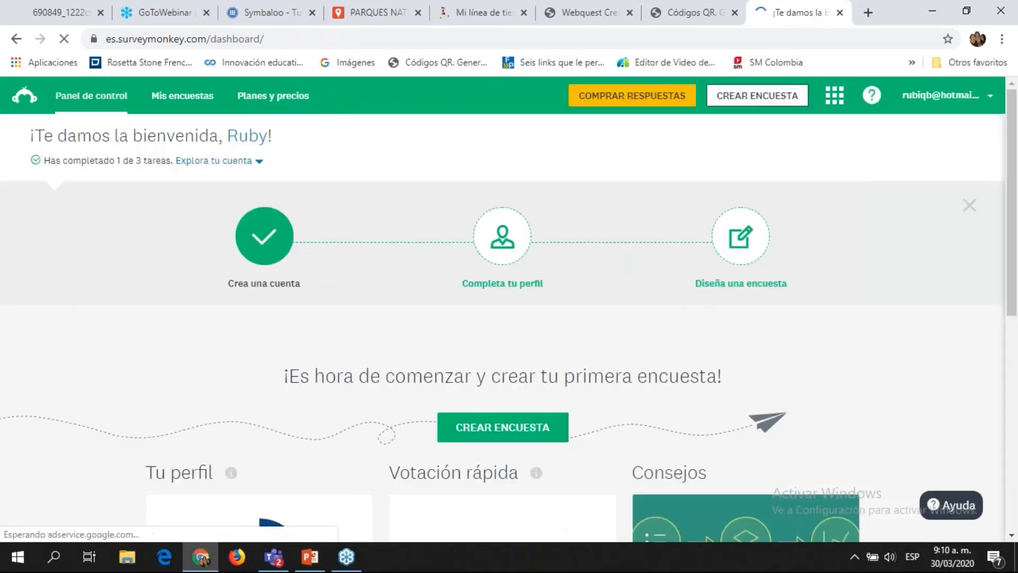
click(260, 161)
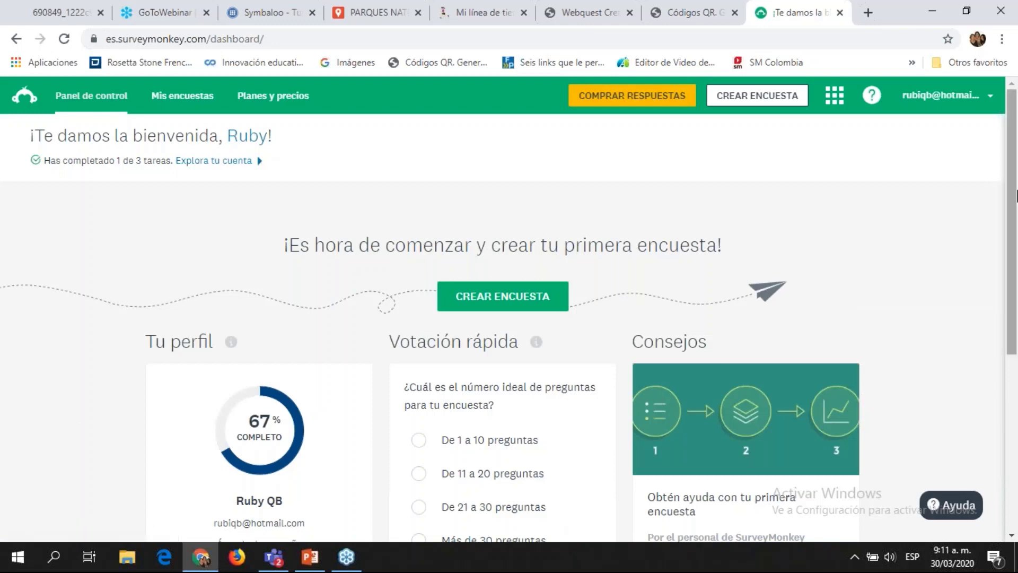
drag(1014, 202, 1014, 443)
drag(1013, 263, 1014, 85)
Step: Check the Mi cuenta page's free BASIC plan, then return to Panel de control
click(835, 97)
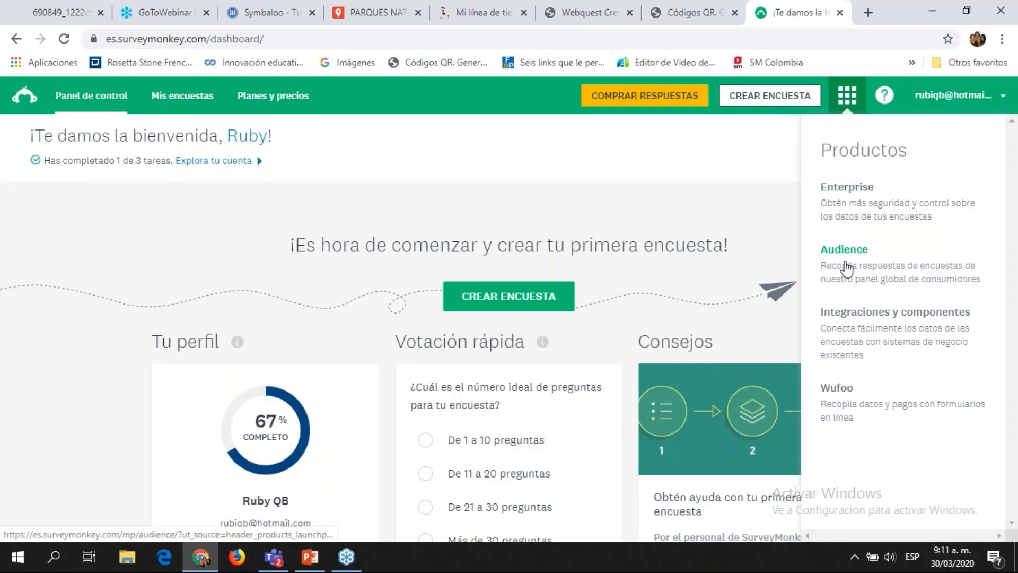
click(986, 100)
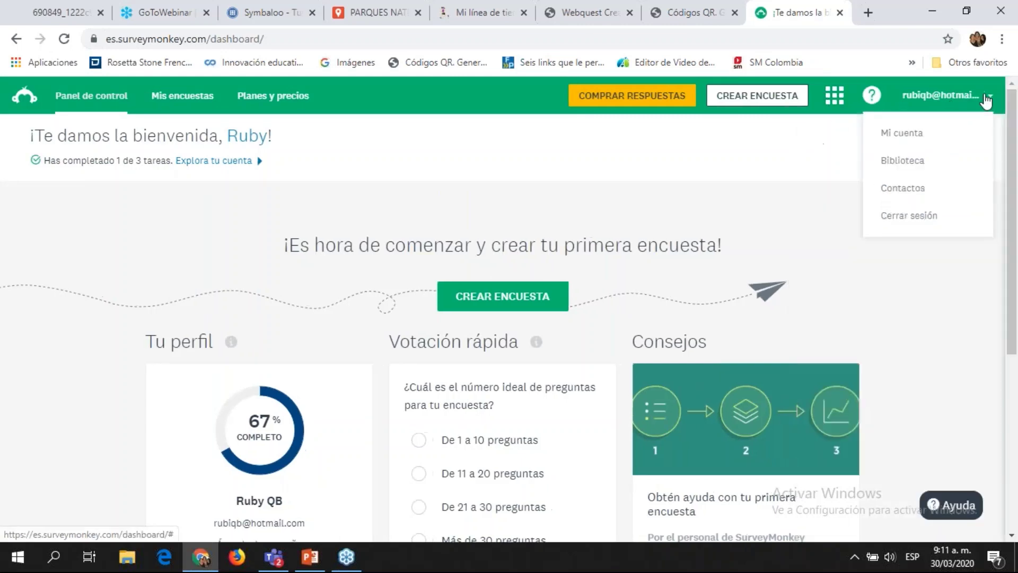
click(920, 136)
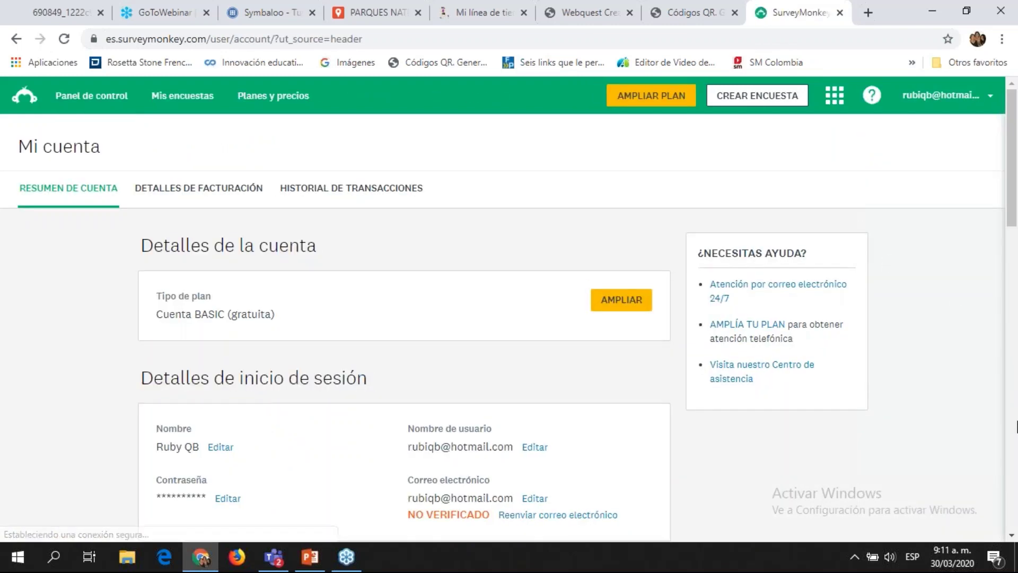
scroll(1016, 437, down, 14)
scroll(430, 136, up, 14)
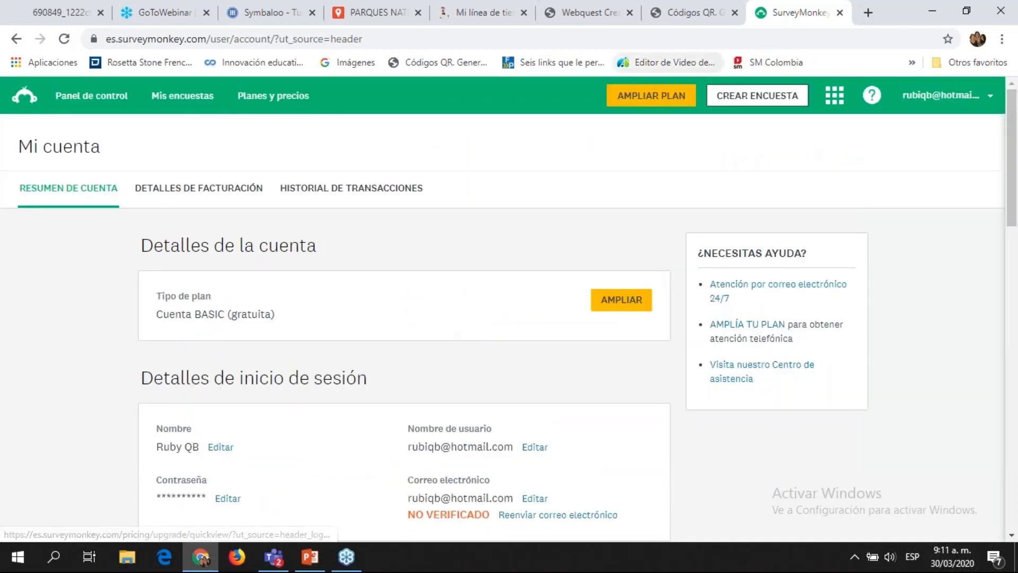
click(834, 95)
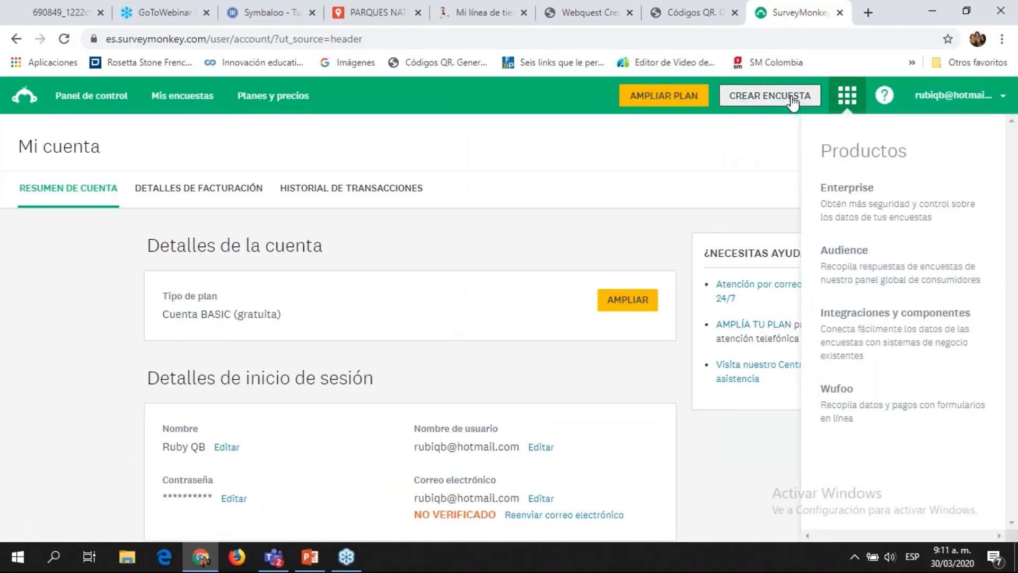
click(914, 96)
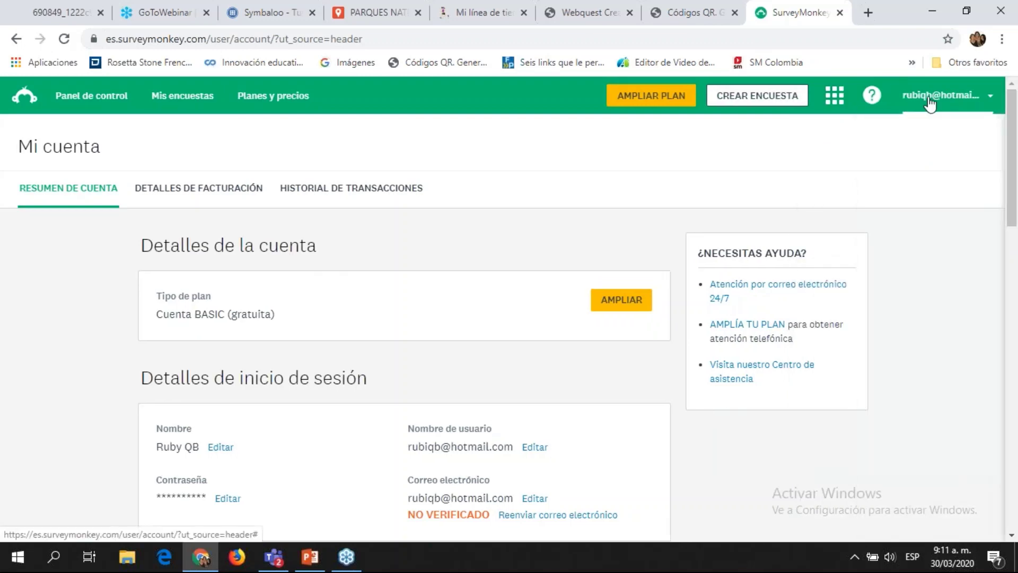
click(118, 98)
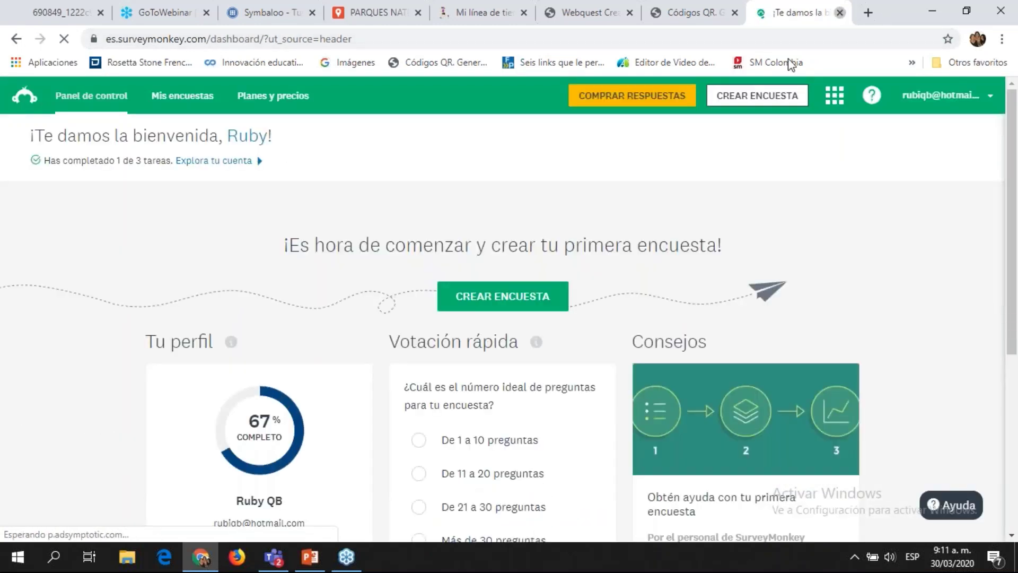
Step: Close the SurveyMonkey and Códigos QR tabs and search 'qr gener' in a new tab
click(839, 13)
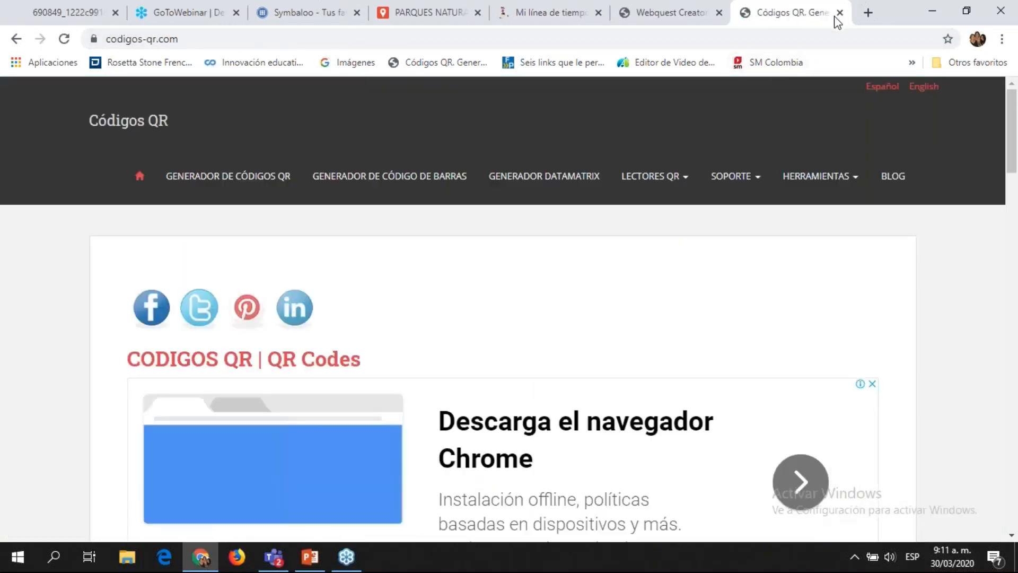
click(839, 12)
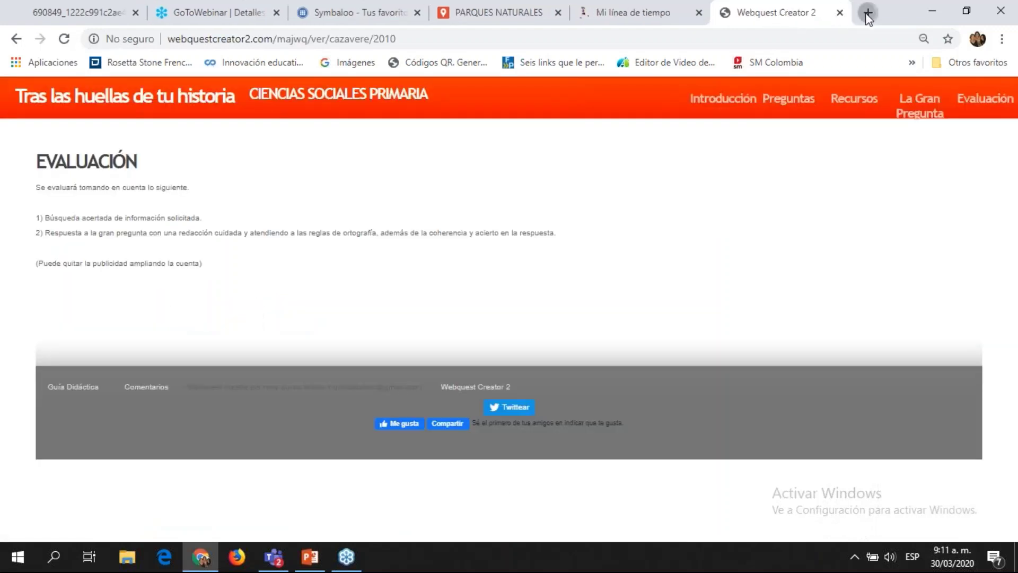
click(865, 14)
text(qr gener)
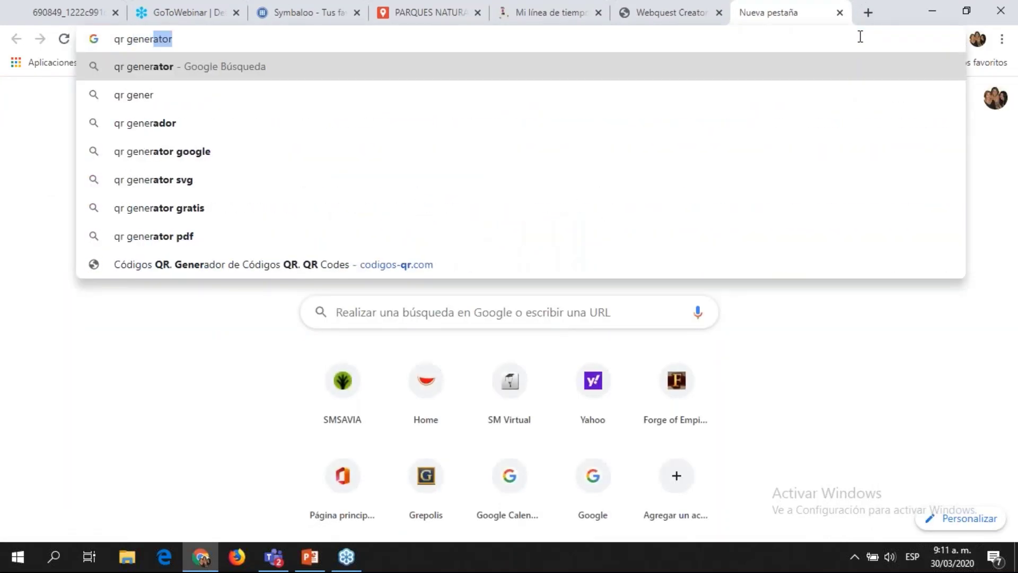
key(Return)
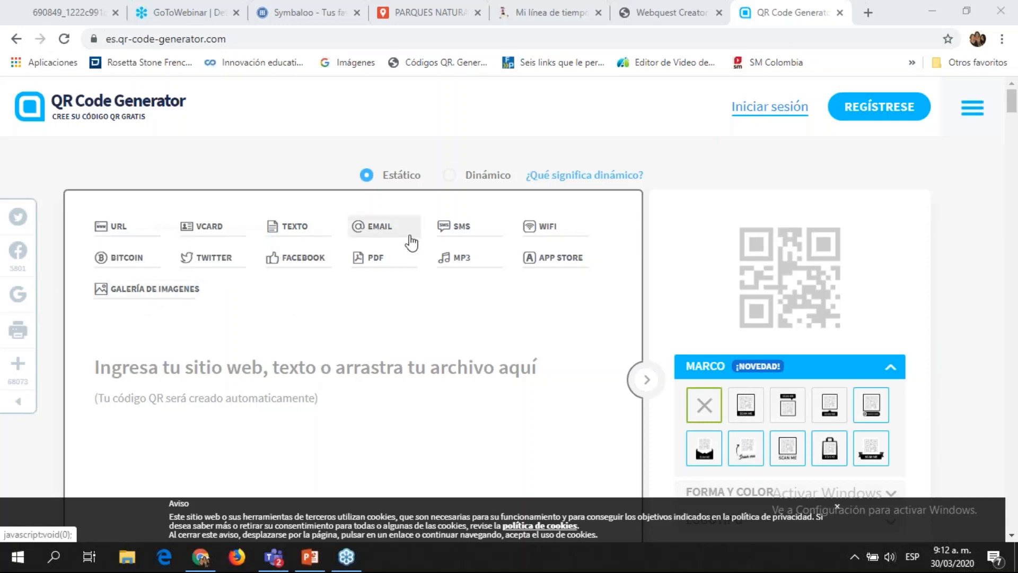
Step: Choose the GALERÍA DE IMÁGENES code type and scroll through its examples and registration prompt
click(116, 295)
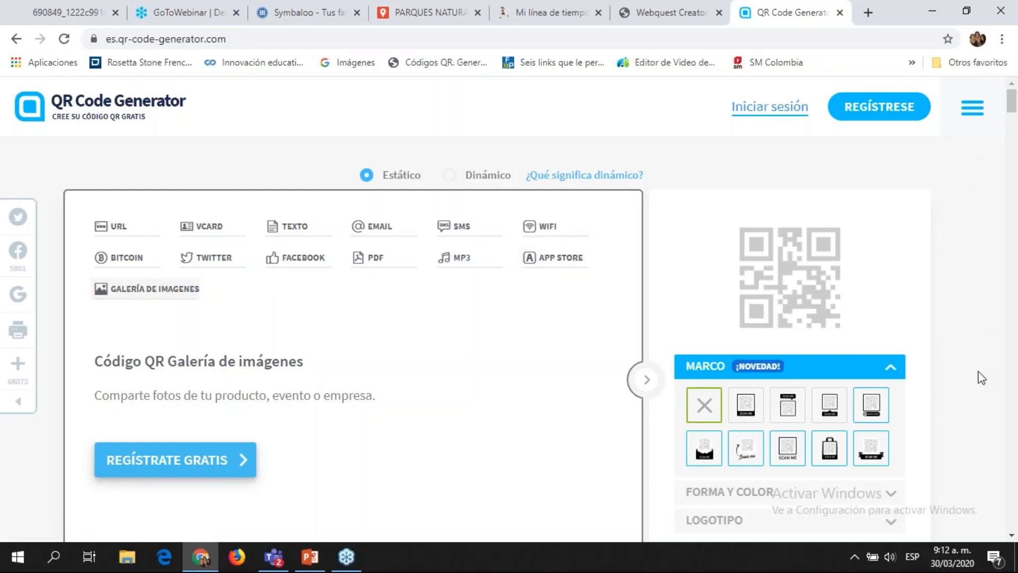
scroll(982, 377, down, 6)
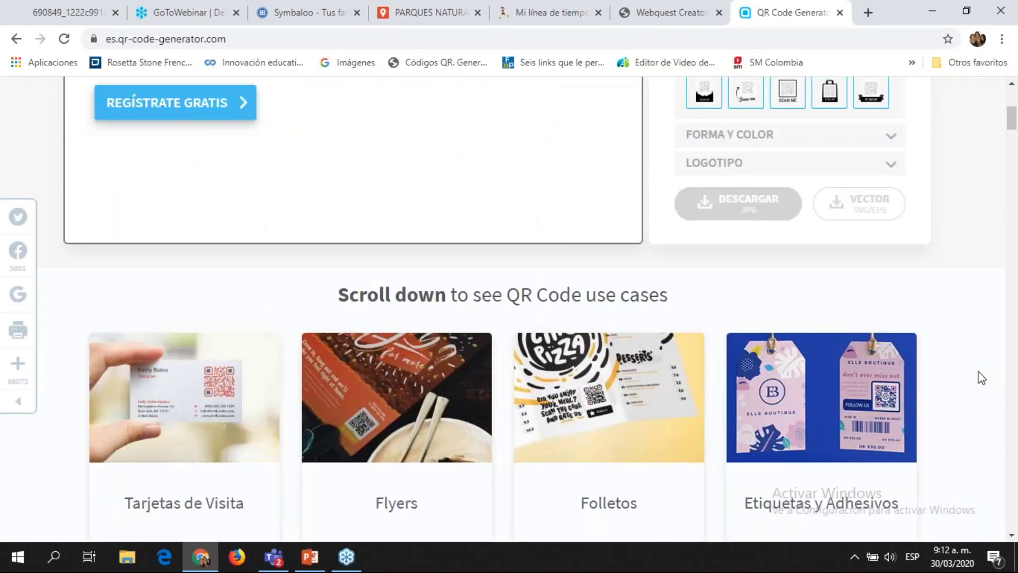
scroll(982, 377, down, 1)
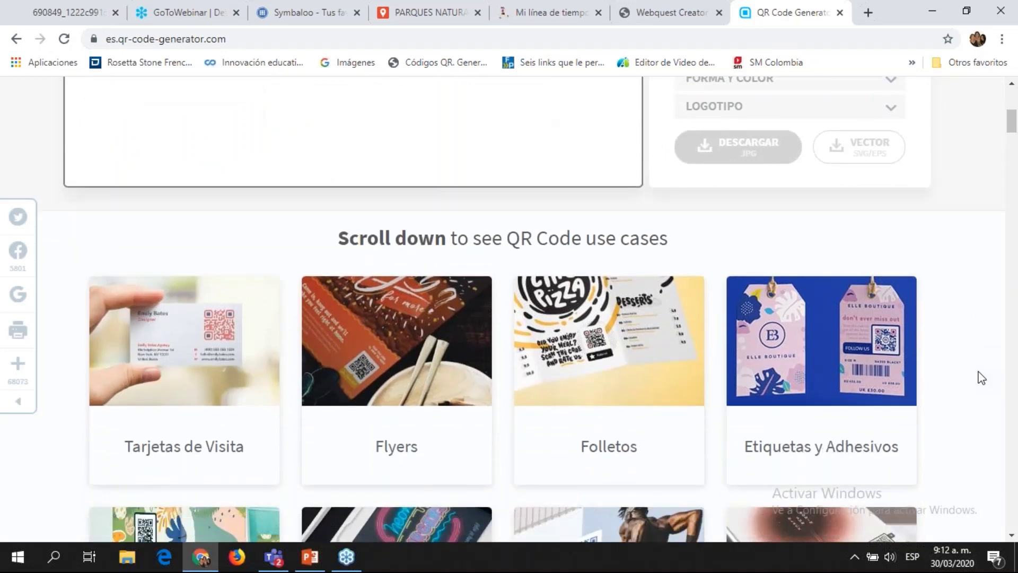
scroll(982, 377, down, 1)
scroll(981, 378, down, 5)
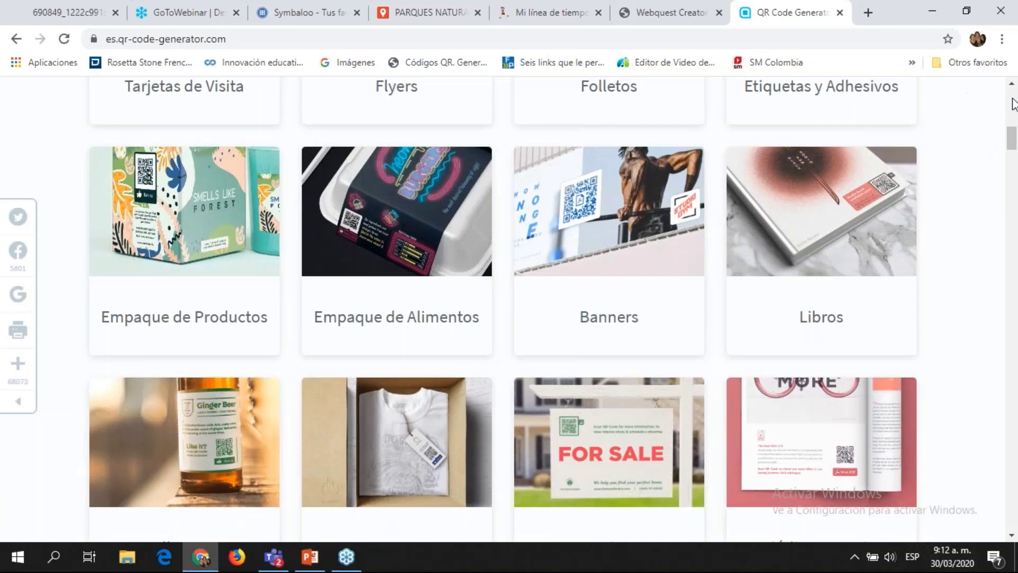
scroll(1013, 101, up, 8)
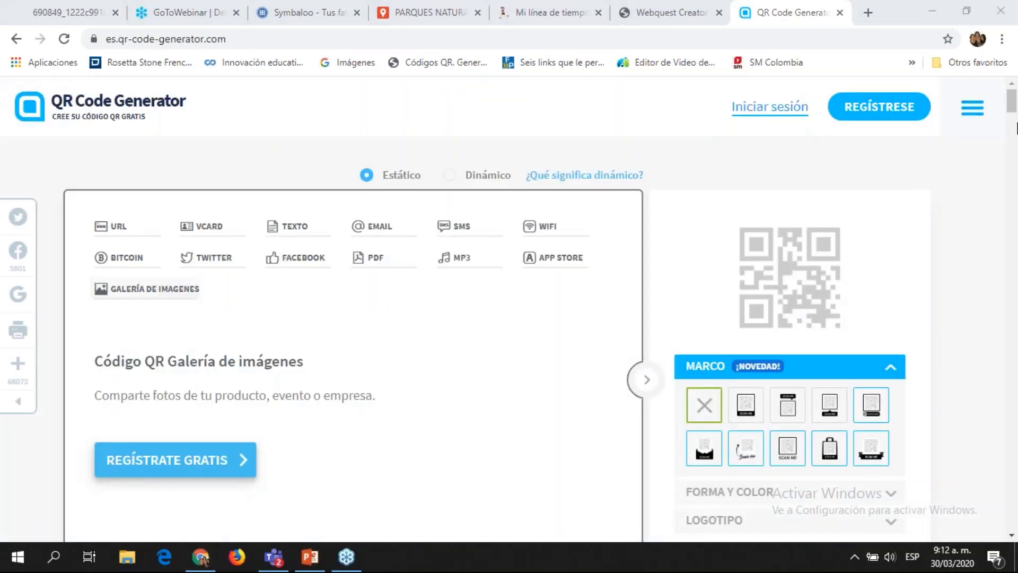
click(1011, 535)
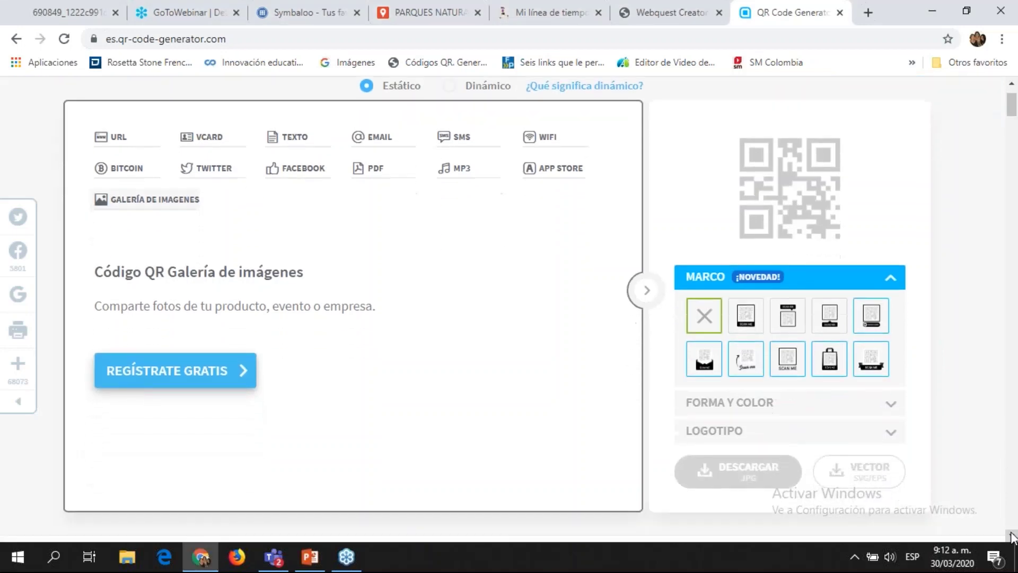
scroll(848, 371, down, 2)
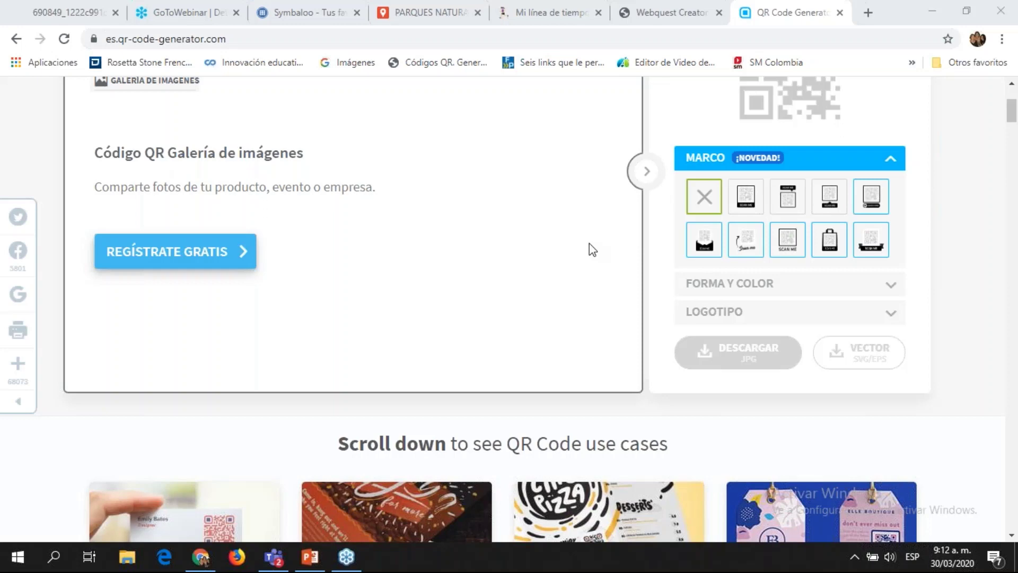
scroll(742, 185, up, 3)
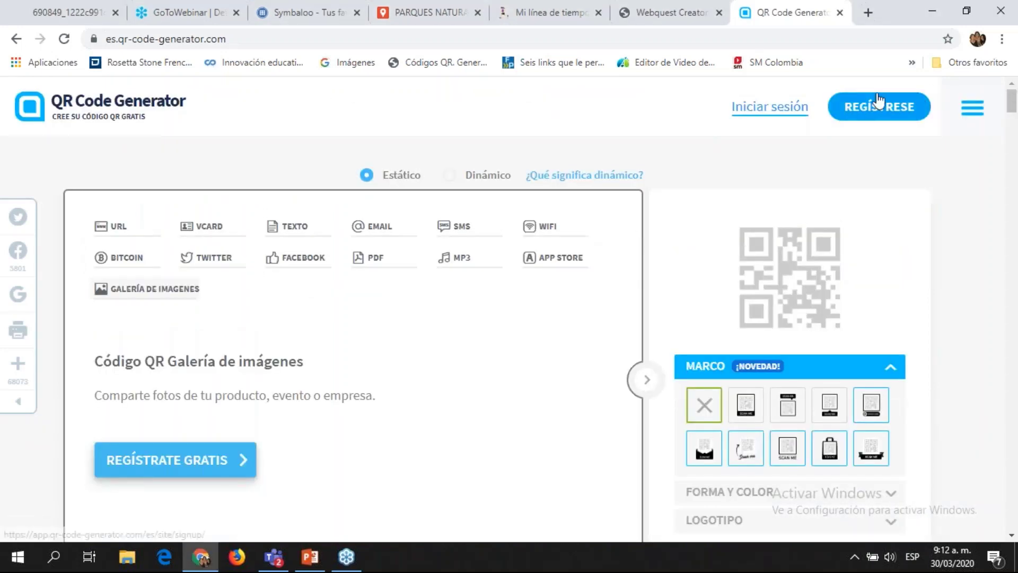
Step: Select the Dinámico option so QR codes are generated as dynamic codes
click(483, 184)
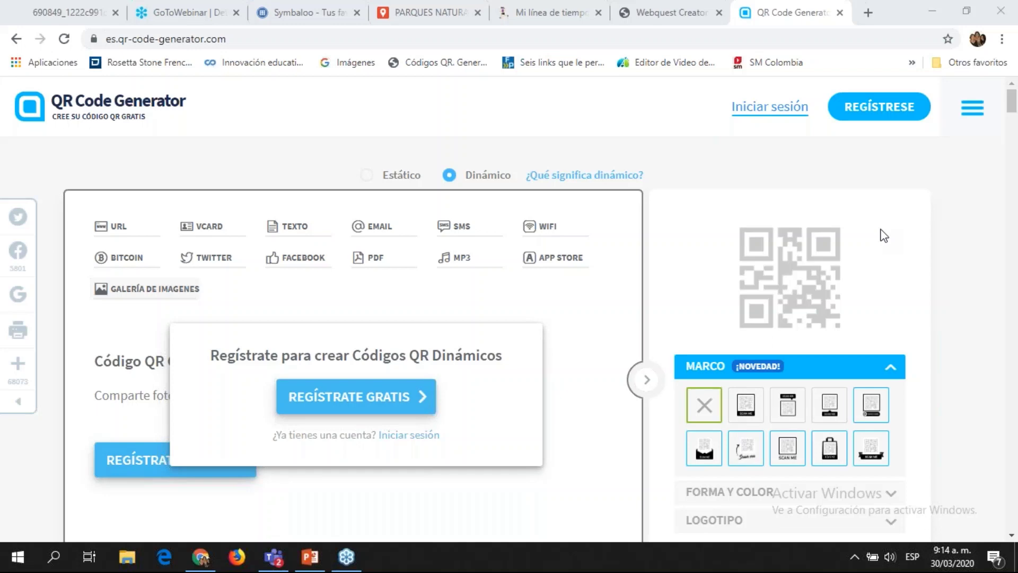
Step: Close the Webquest Creator and QR Code Generator tabs to return to the 'Mi línea de tiempo' padlet
click(696, 4)
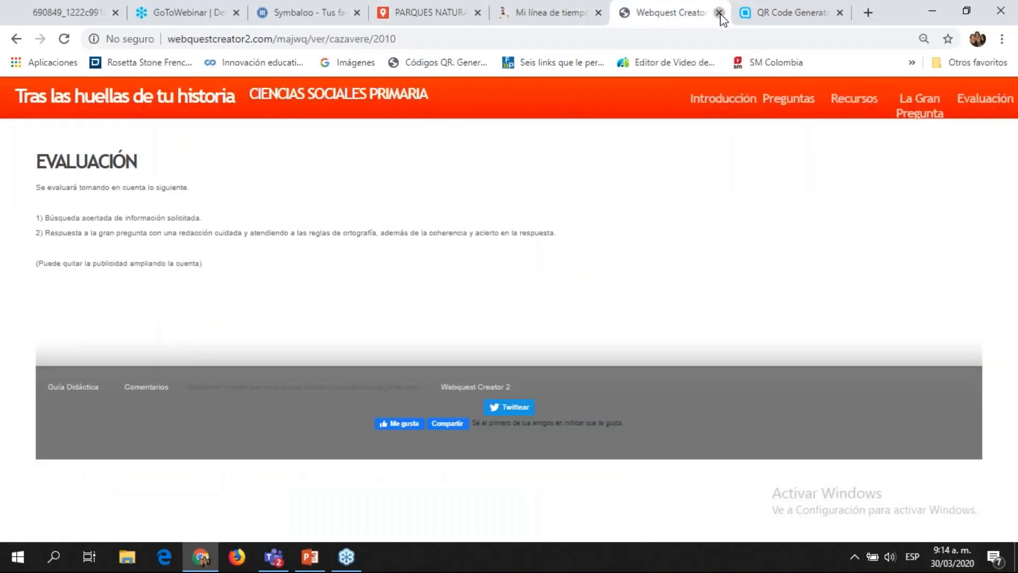
click(720, 13)
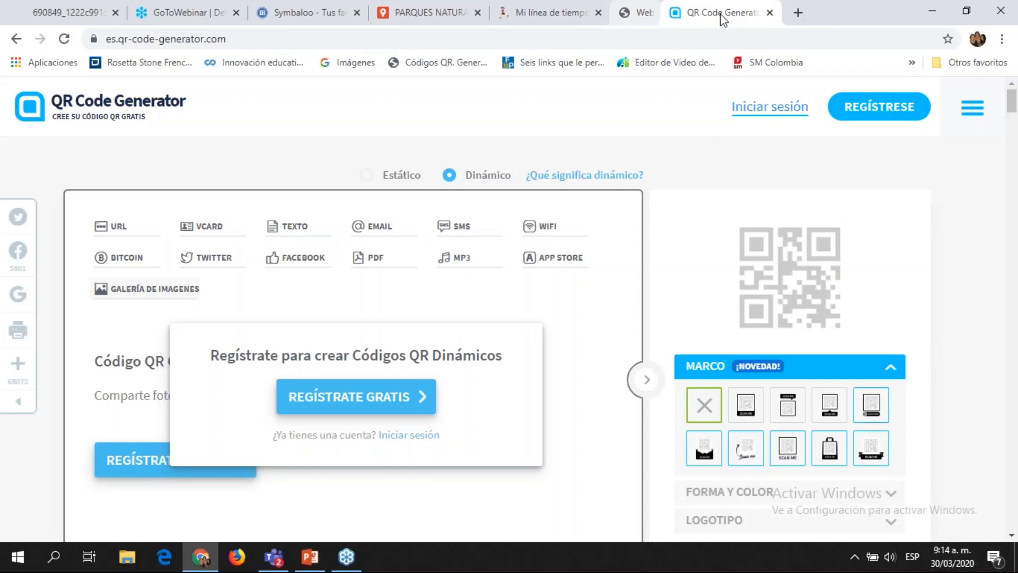
key(ctrl+w)
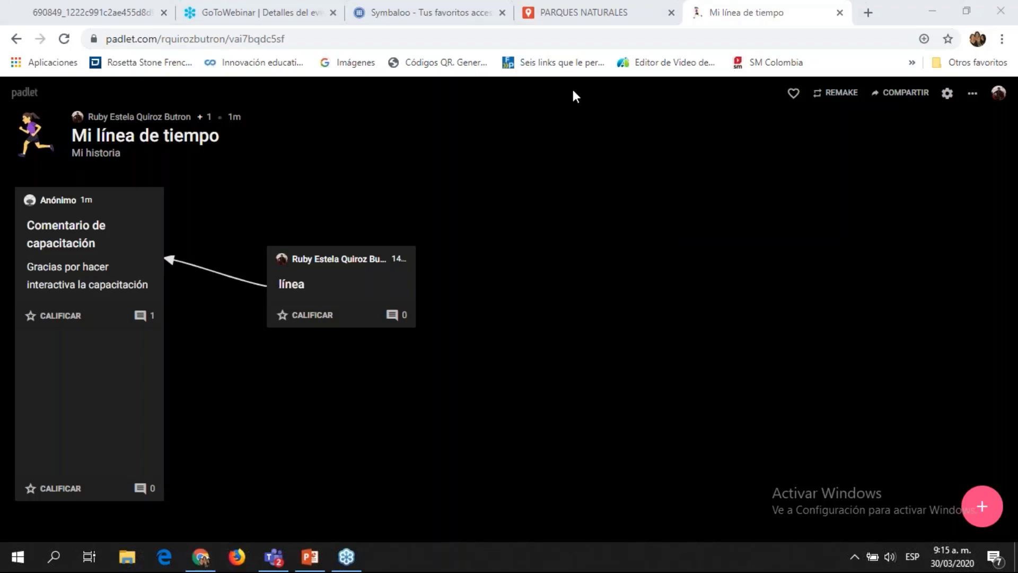
click(687, 19)
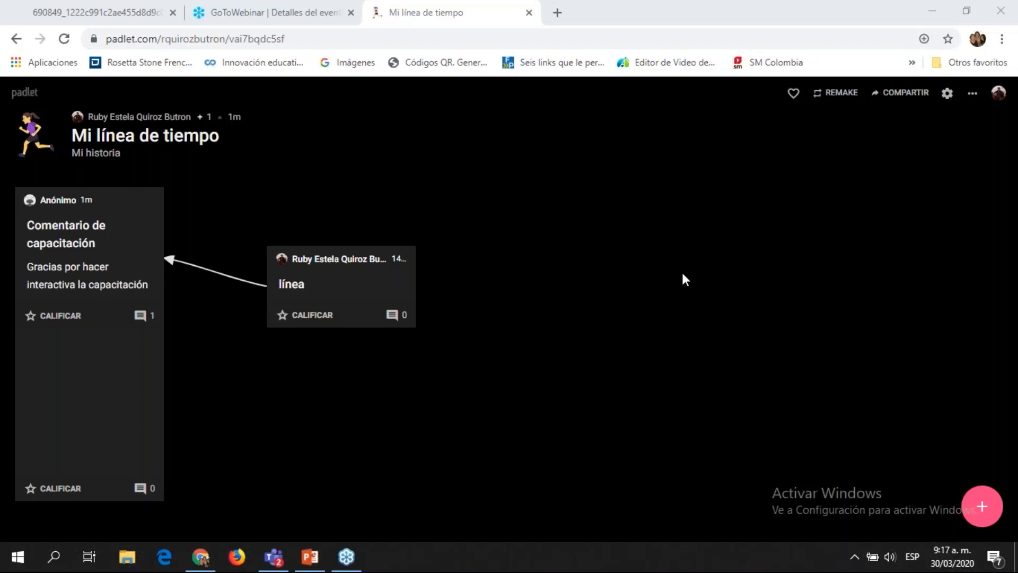
click(580, 276)
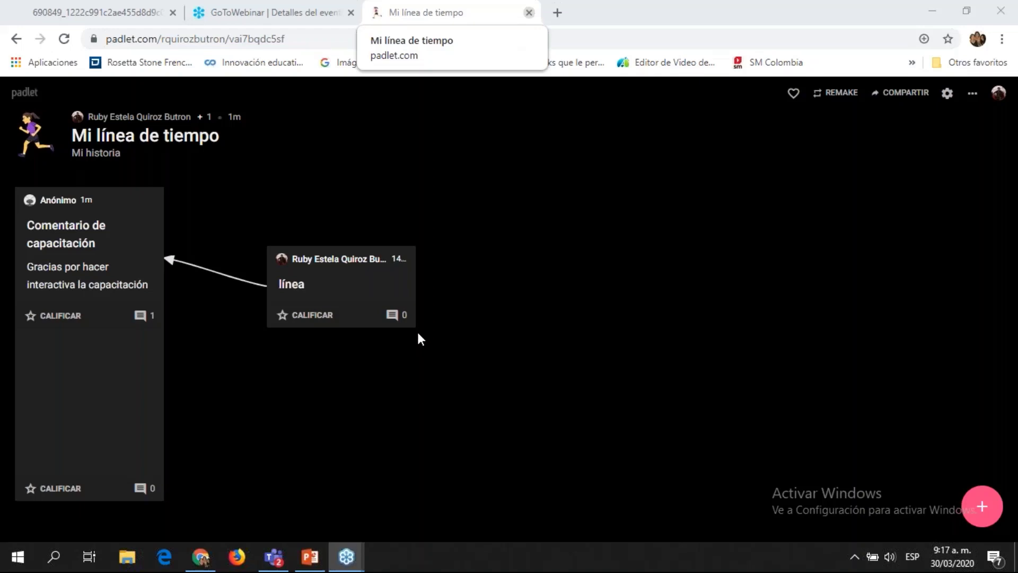
click(525, 323)
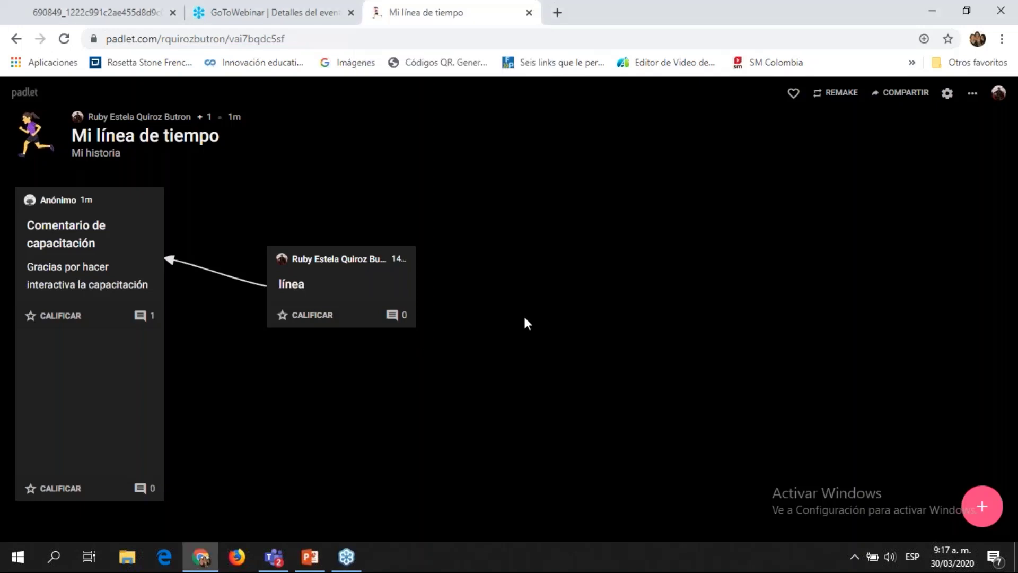